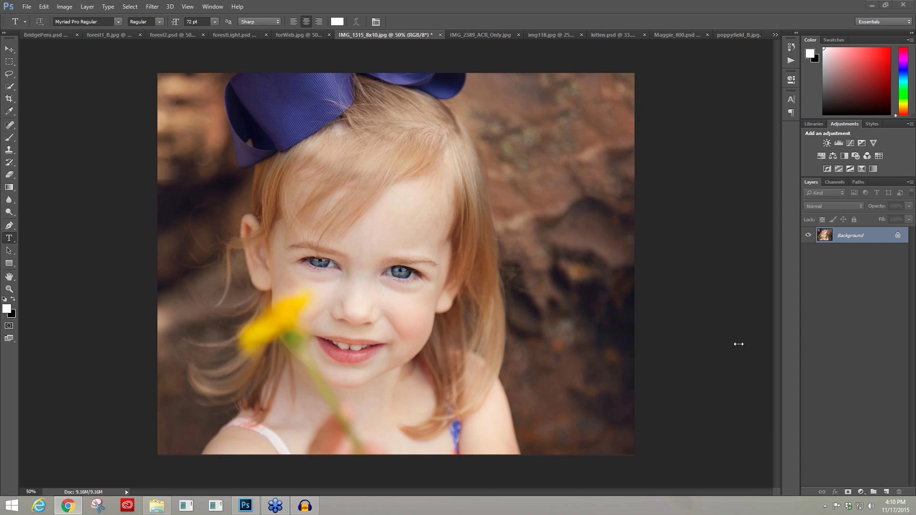
Open the portrait of the girl in the Topaz Texture Effects filter and continue with the trial.
{"action": "left_click", "coordinate": [739, 344]}
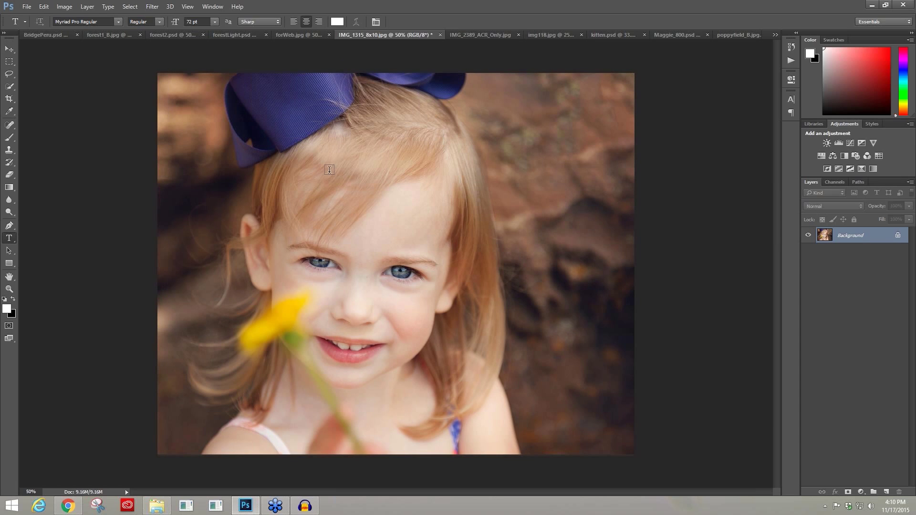
{"action": "left_click", "coordinate": [152, 7]}
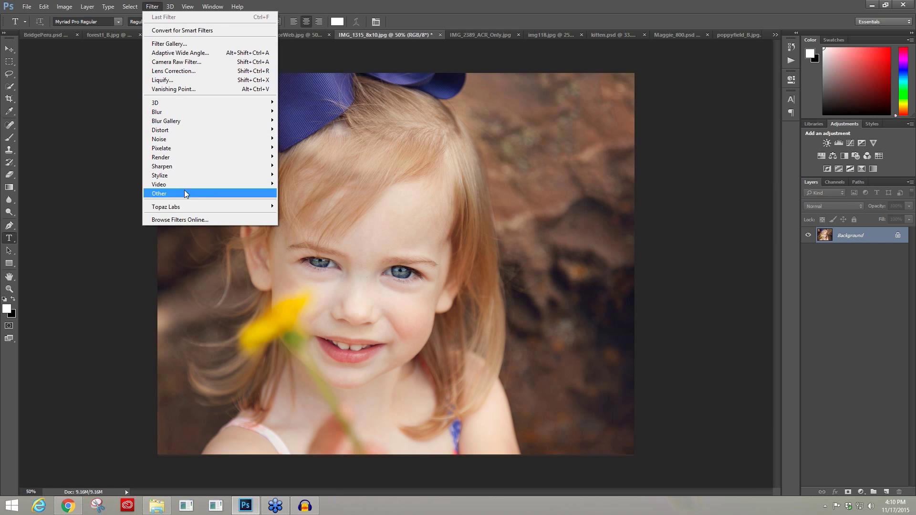
{"action": "mouse_move", "coordinate": [186, 207]}
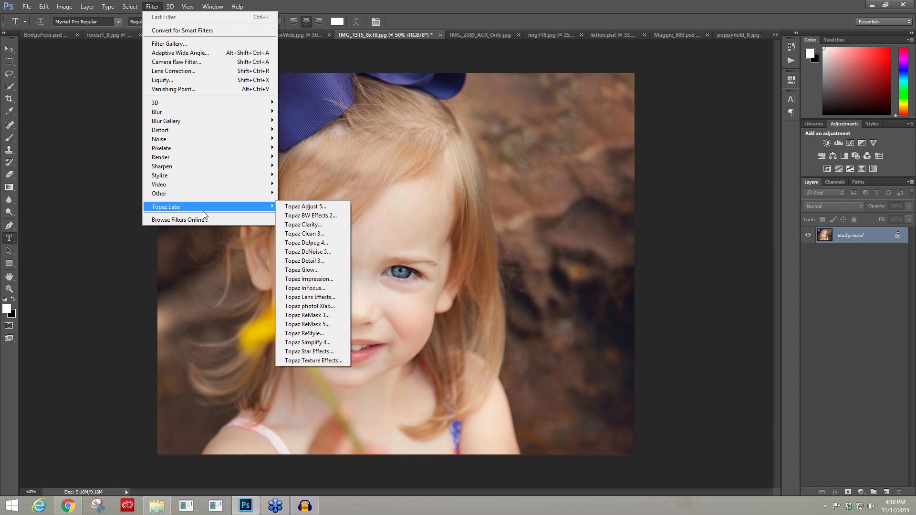
{"action": "left_click", "coordinate": [307, 361]}
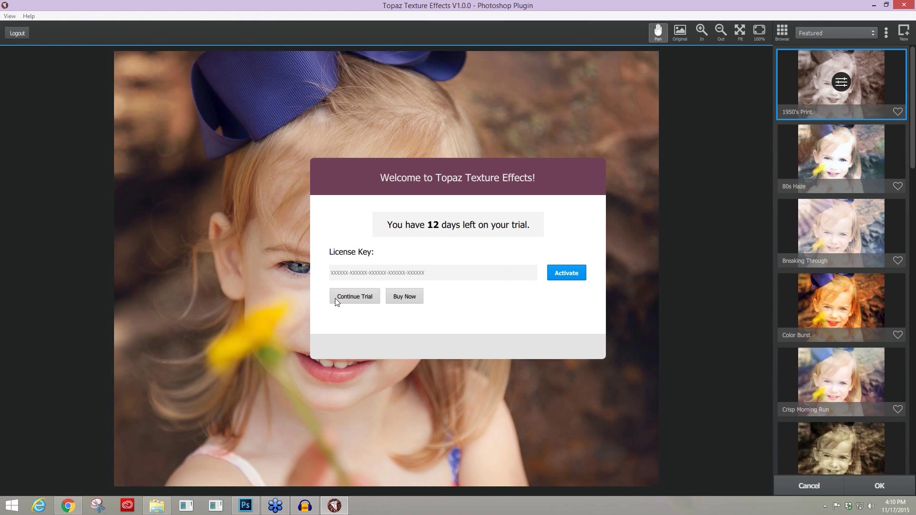
{"action": "left_click", "coordinate": [335, 299]}
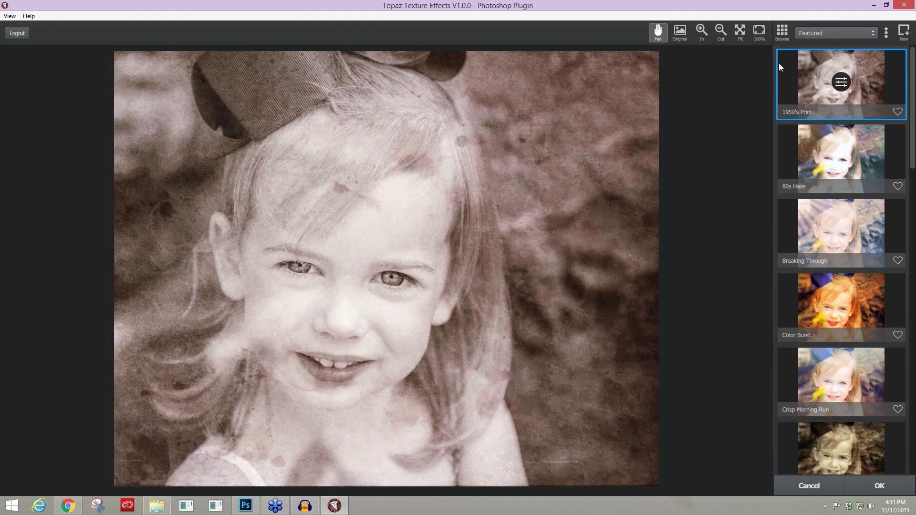
Switch the effect presets from the Featured collection to the Soft Grunge collection.
{"action": "left_click", "coordinate": [844, 36]}
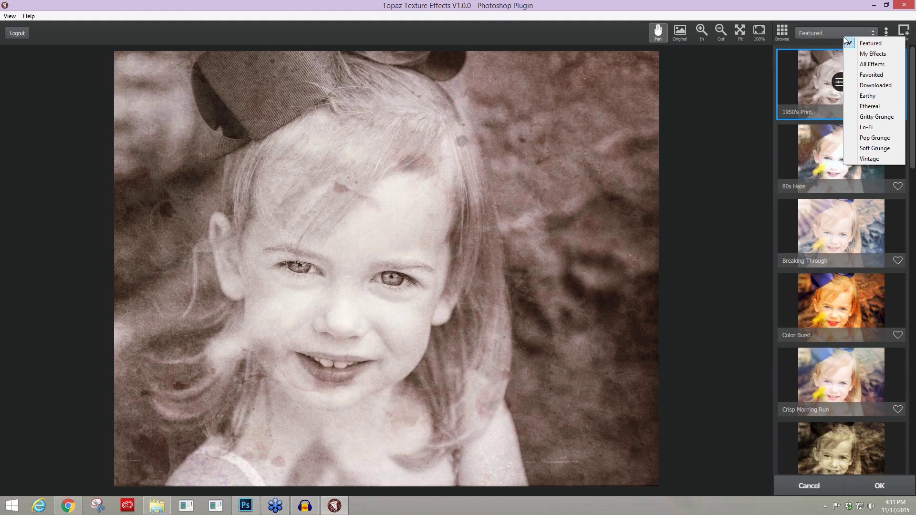
{"action": "left_click", "coordinate": [887, 33]}
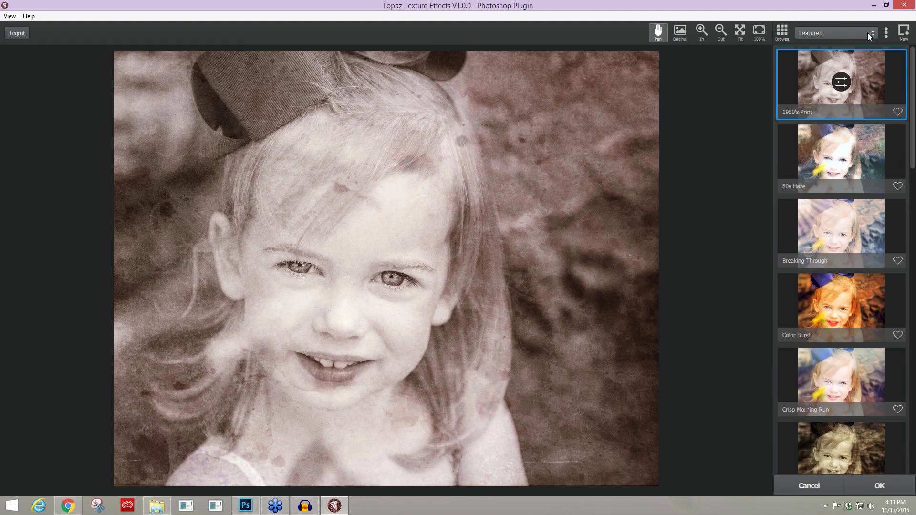
{"action": "left_click", "coordinate": [869, 34]}
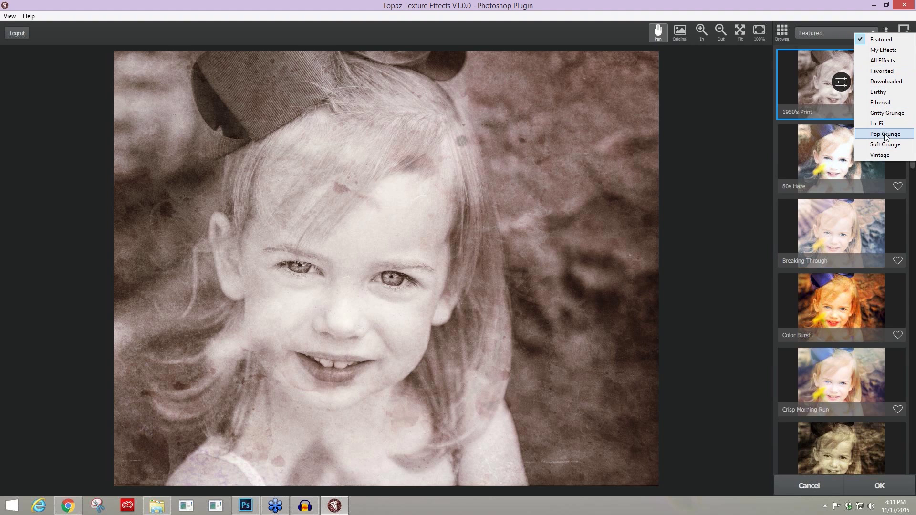
{"action": "key", "text": "Escape"}
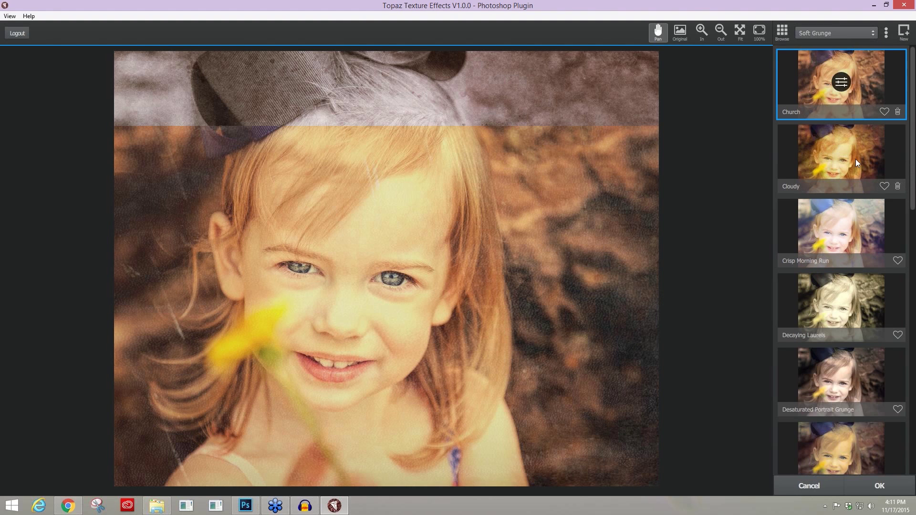
Preview the Soft Grunge presets on the portrait one after another, from Church down to Morning Light.
{"action": "key", "text": "Down"}
{"action": "key", "text": "Down"}
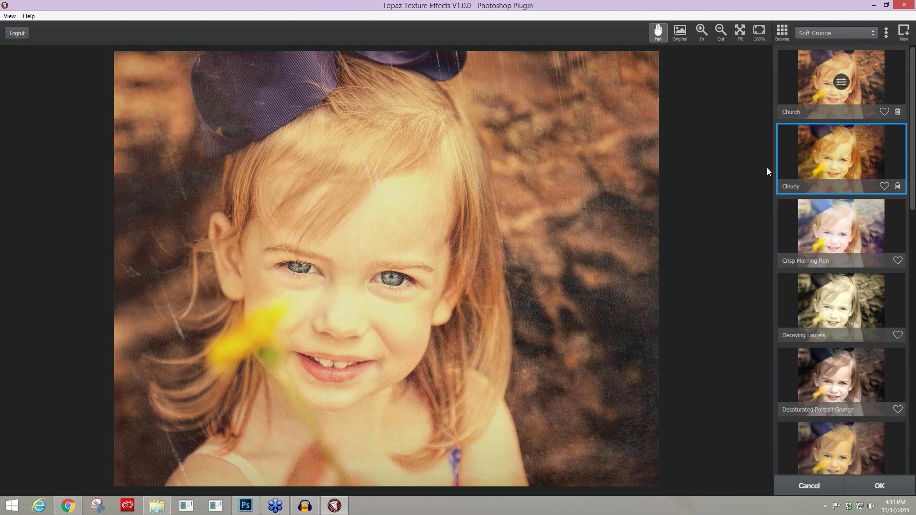
{"action": "key", "text": "Down"}
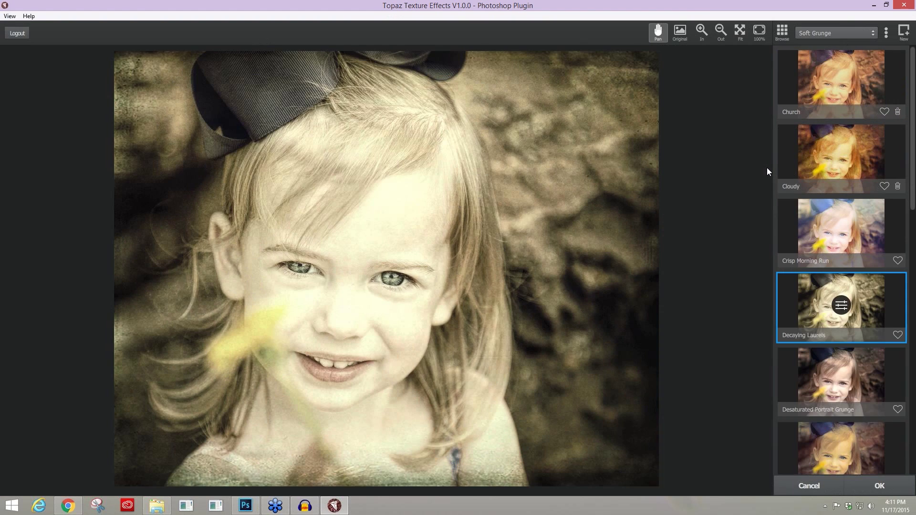
{"action": "key", "text": "Down"}
{"action": "key", "text": "Down"}
{"action": "key", "text": "Down"}
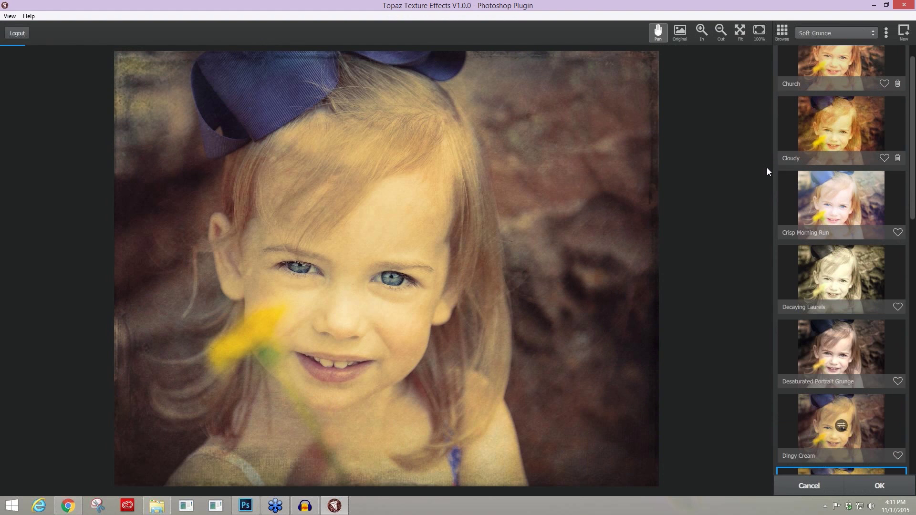
{"action": "key", "text": "Down"}
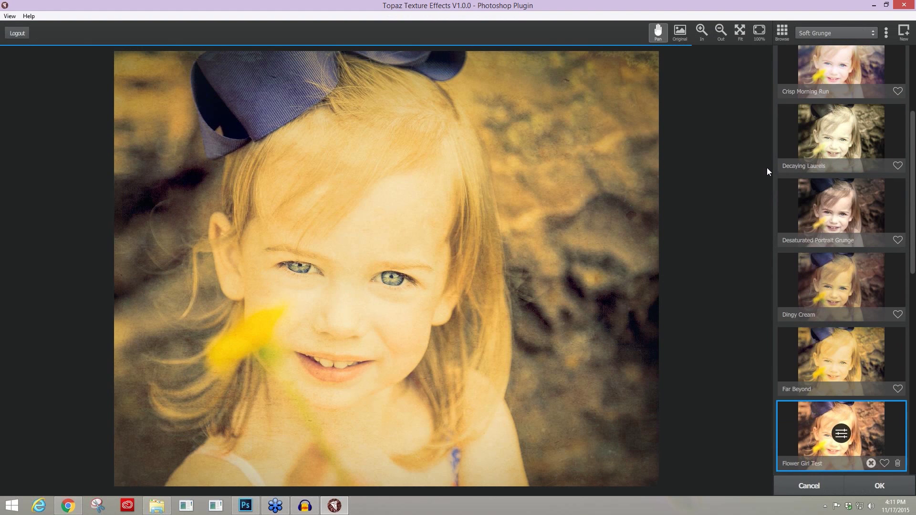
{"action": "key", "text": "Down"}
{"action": "key", "text": "Down"}
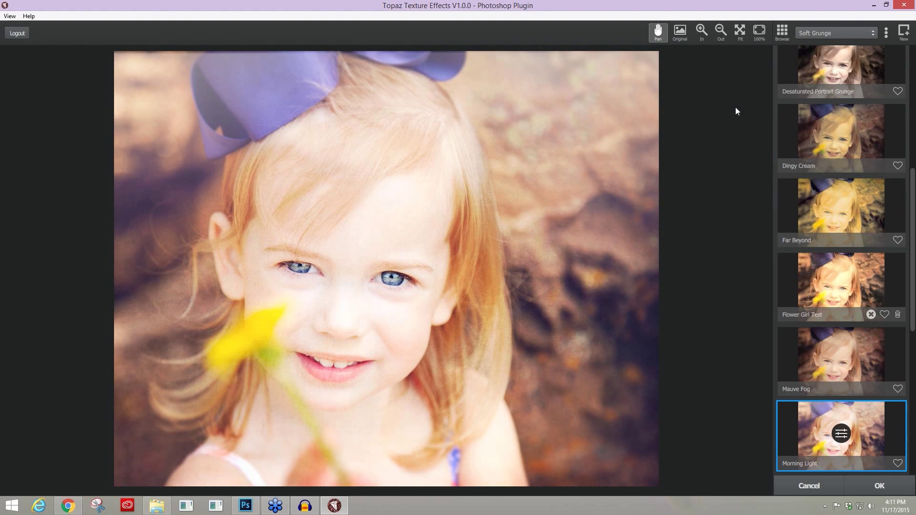
Browse the effects by tag instead of by collection and filter them to the Portrait tag.
{"action": "left_click", "coordinate": [886, 38]}
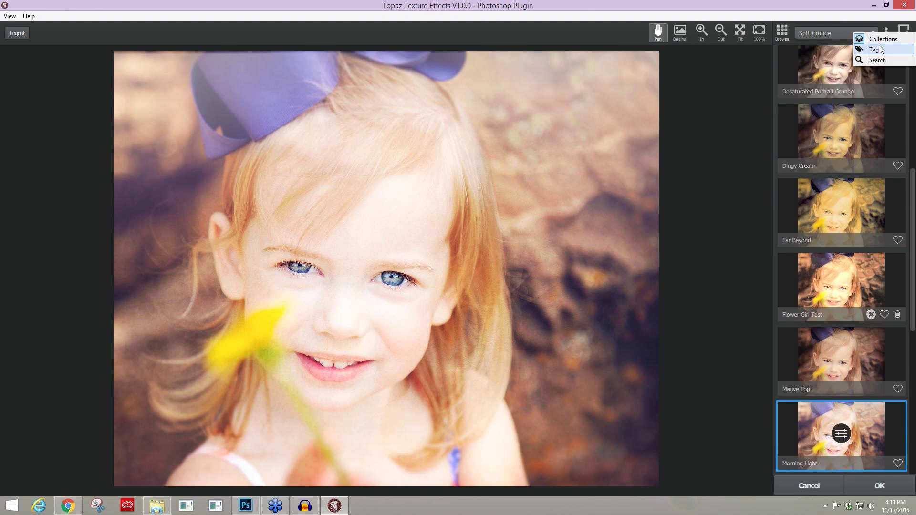
{"action": "left_click", "coordinate": [880, 43]}
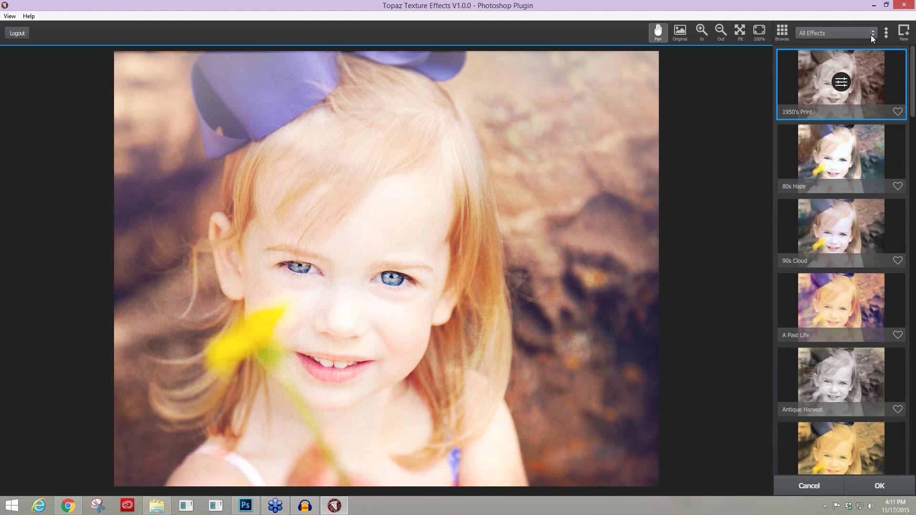
{"action": "left_click", "coordinate": [872, 34]}
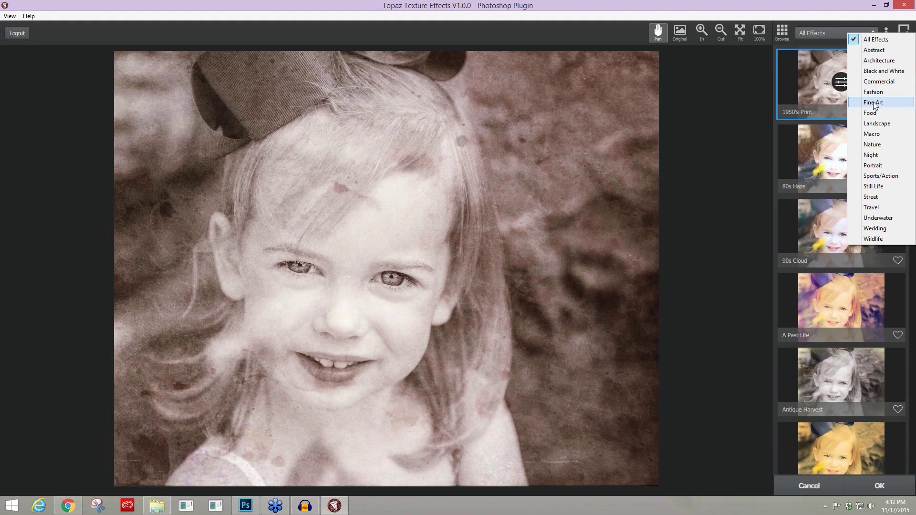
{"action": "left_click", "coordinate": [872, 167]}
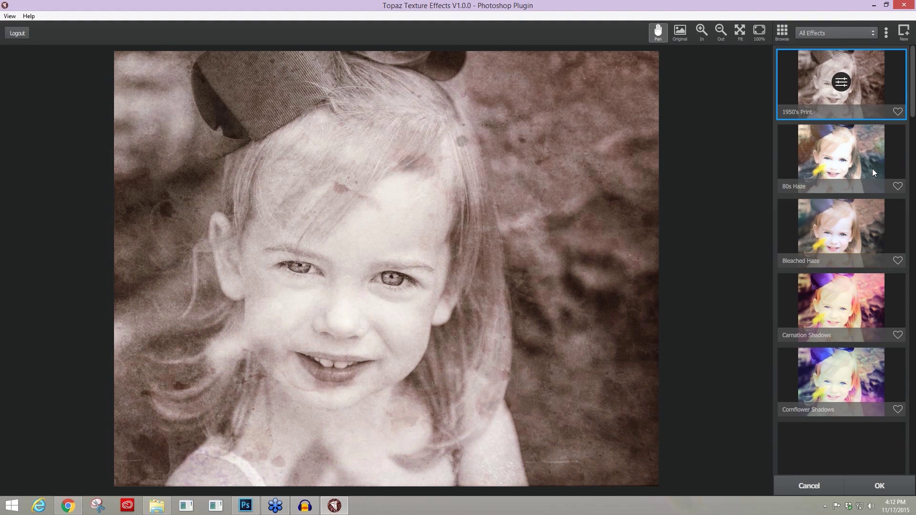
Preview the Portrait presets on the photo one after another, from the second preset down to Mustard Matte Wash.
{"action": "left_click", "coordinate": [835, 177]}
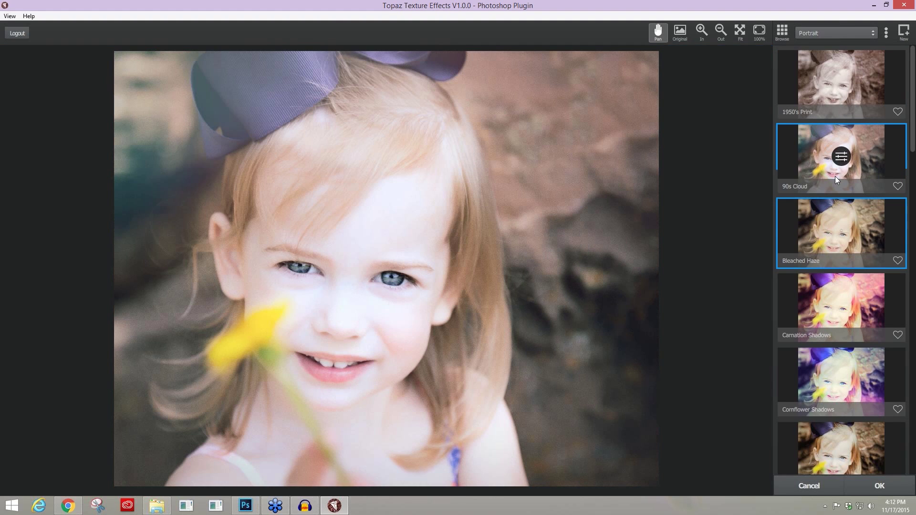
{"action": "key", "text": "Down"}
{"action": "key", "text": "Down"}
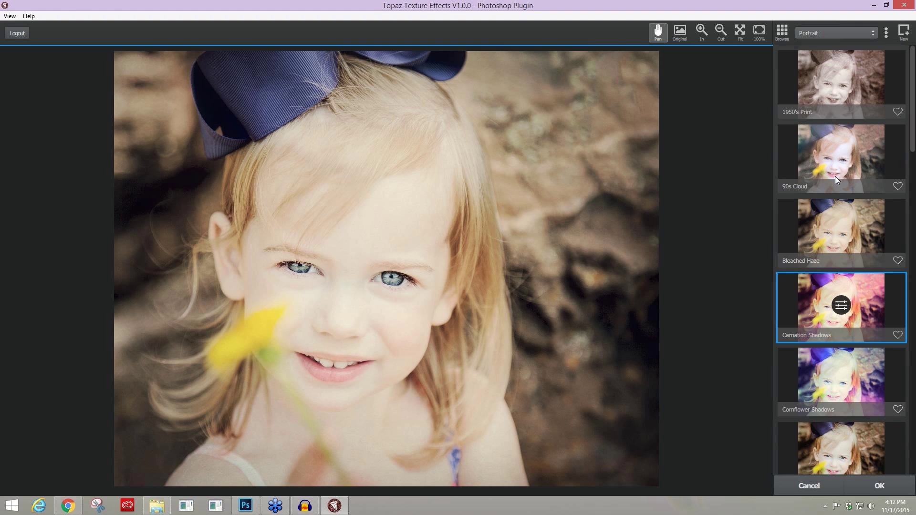
{"action": "key", "text": "Down"}
{"action": "key", "text": "Down"}
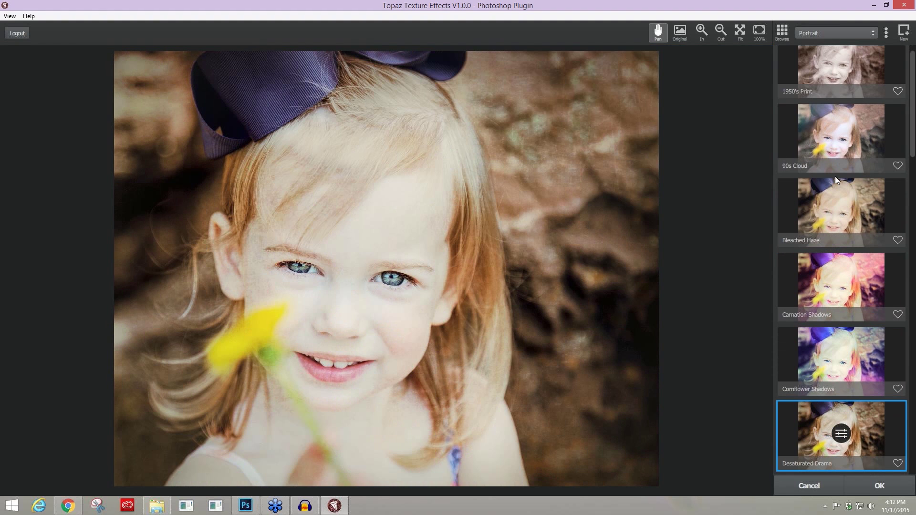
{"action": "key", "text": "Down"}
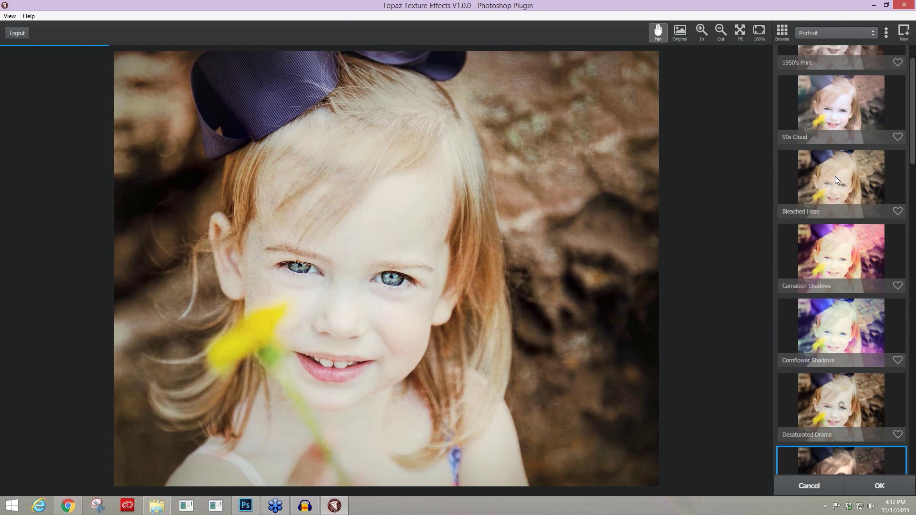
{"action": "key", "text": "Down"}
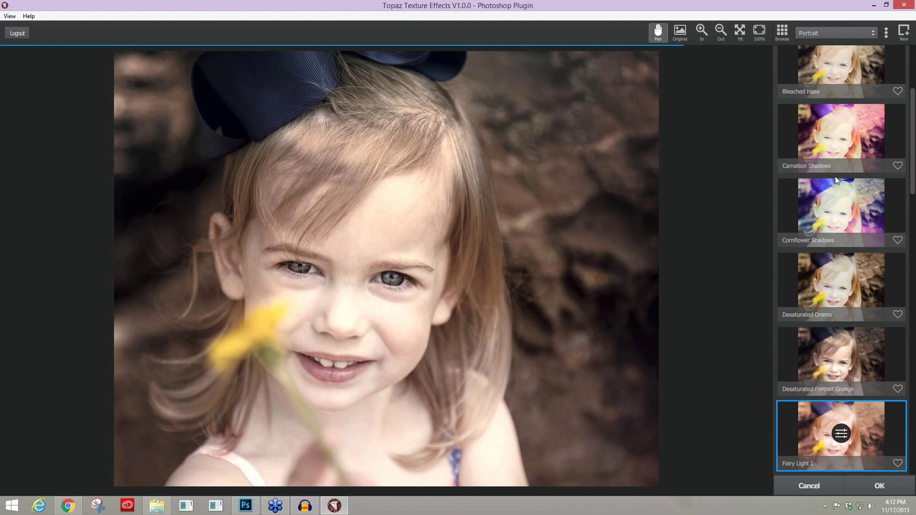
{"action": "key", "text": "Down"}
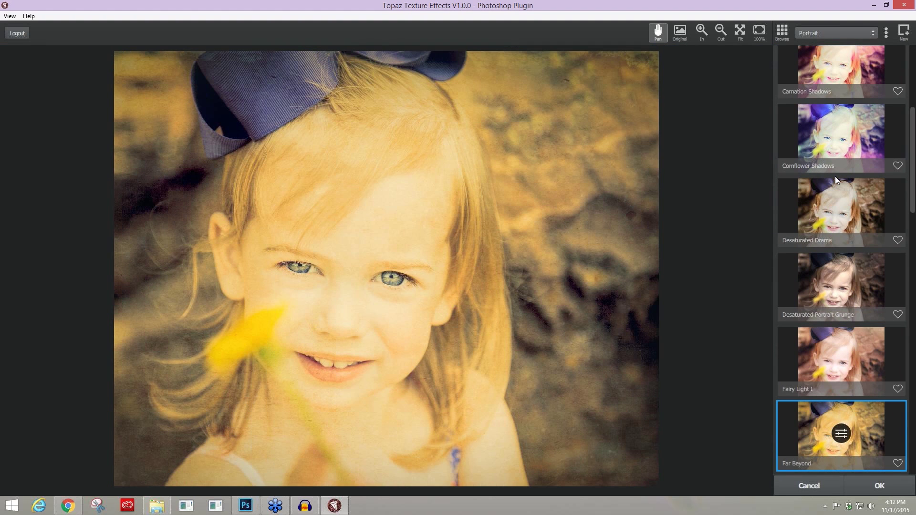
{"action": "key", "text": "Down"}
{"action": "key", "text": "Down"}
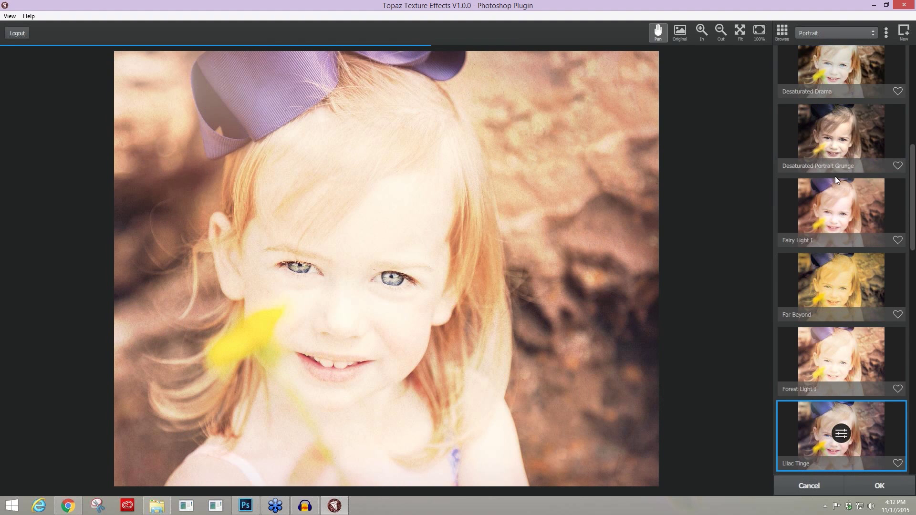
{"action": "key", "text": "Down"}
{"action": "key", "text": "Down"}
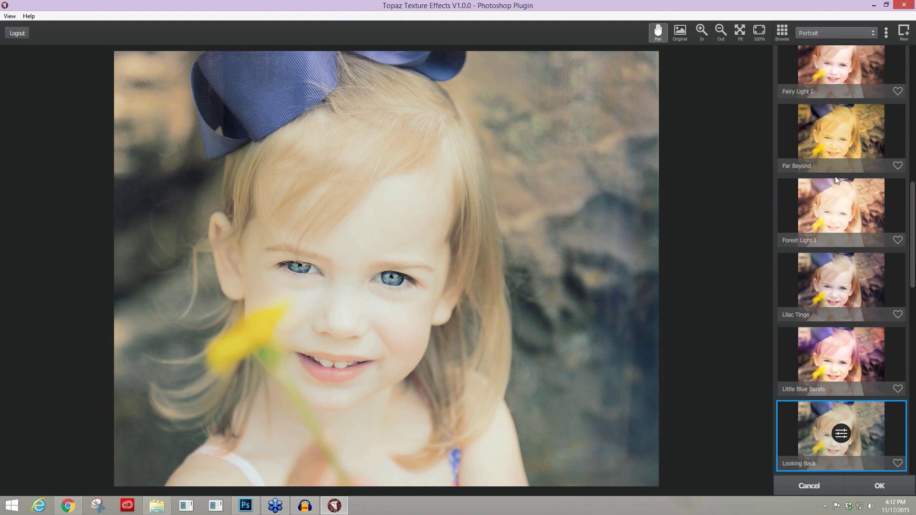
{"action": "key", "text": "Down"}
{"action": "key", "text": "Down"}
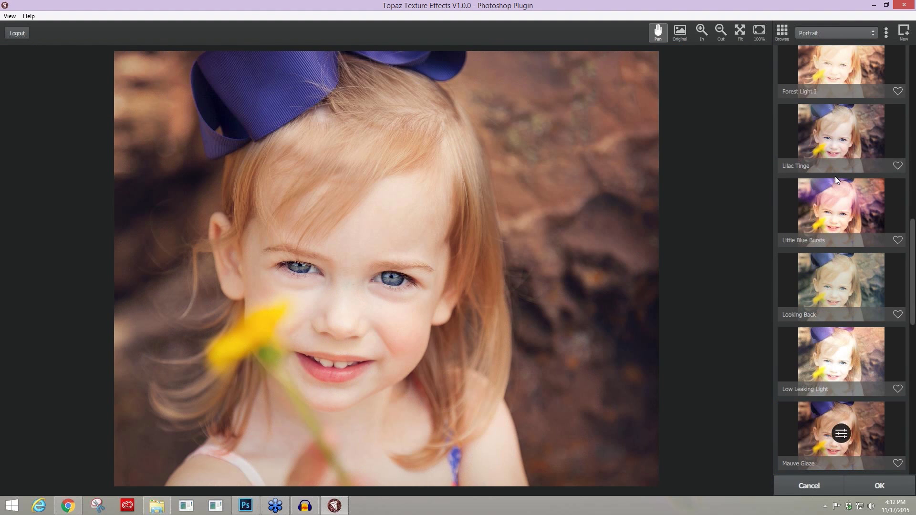
{"action": "key", "text": "Down"}
{"action": "key", "text": "Down"}
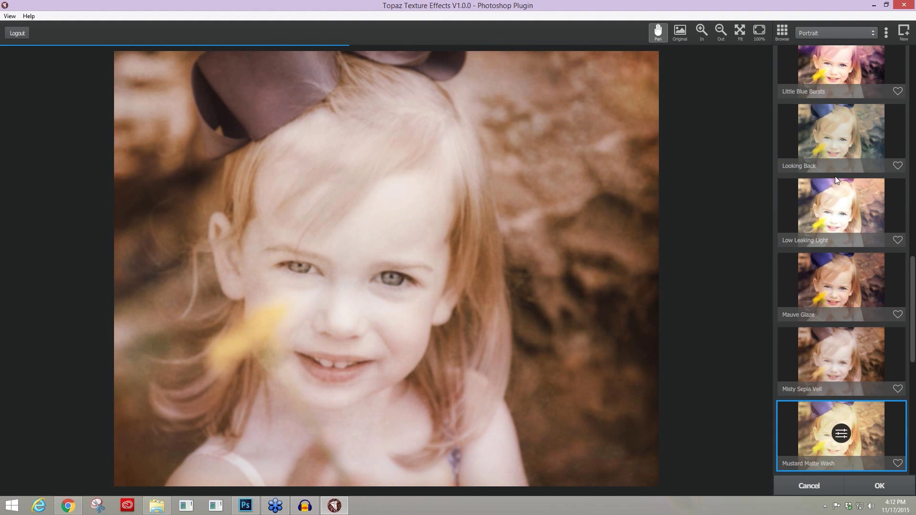
Compare Low Leaking Light, Misty Sepia Veil and Mustard Matte Wash again, and continue previewing down to Soft Cool Breeze.
{"action": "key", "text": "Up"}
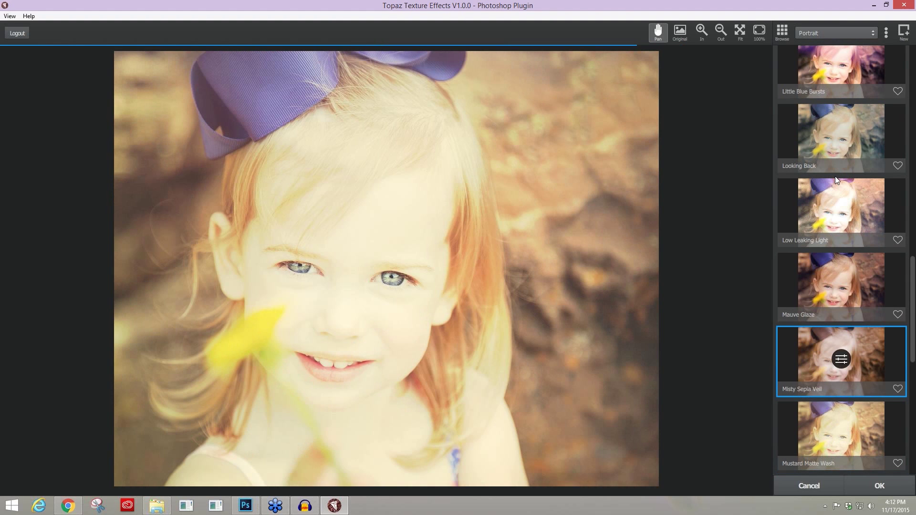
{"action": "key", "text": "Up"}
{"action": "key", "text": "Up"}
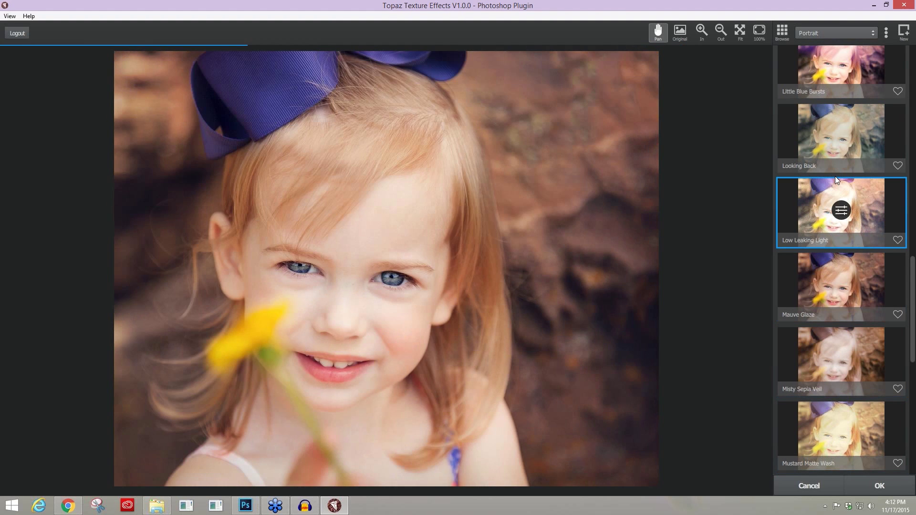
{"action": "key", "text": "Down"}
{"action": "key", "text": "Down"}
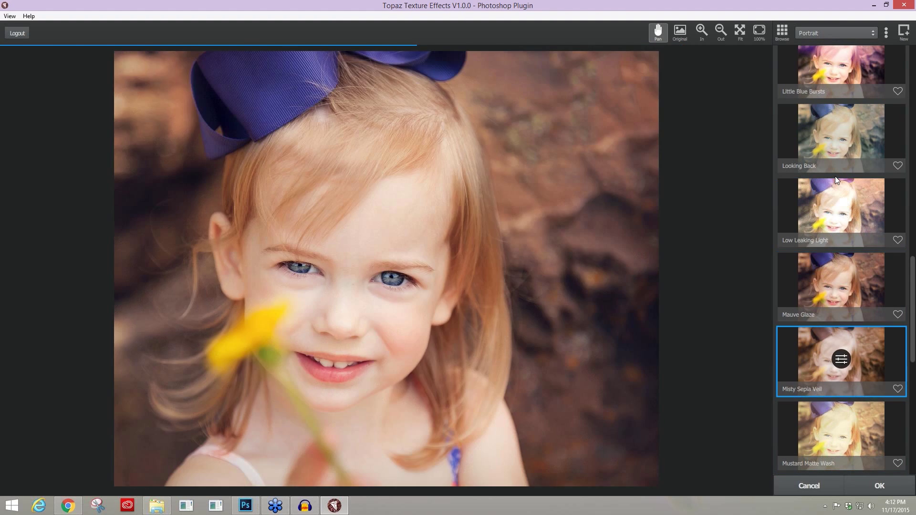
{"action": "key", "text": "Down"}
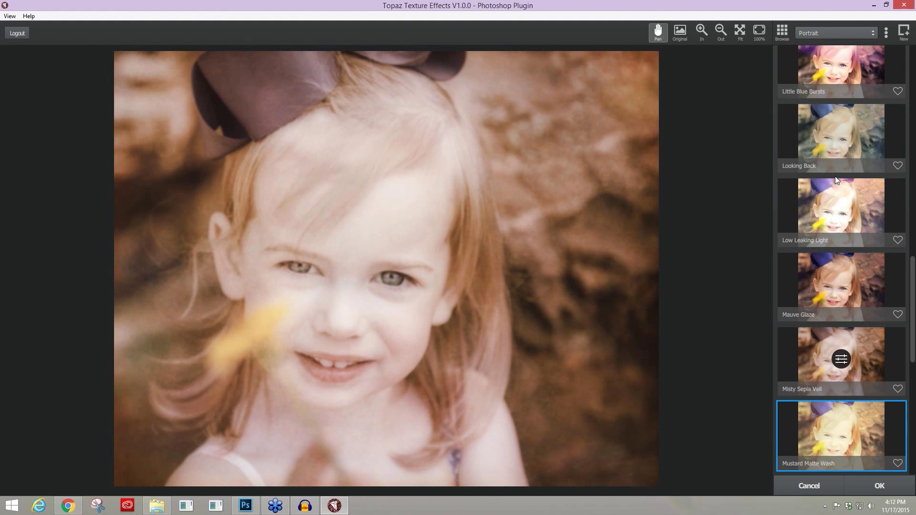
{"action": "key", "text": "Down"}
{"action": "key", "text": "Down"}
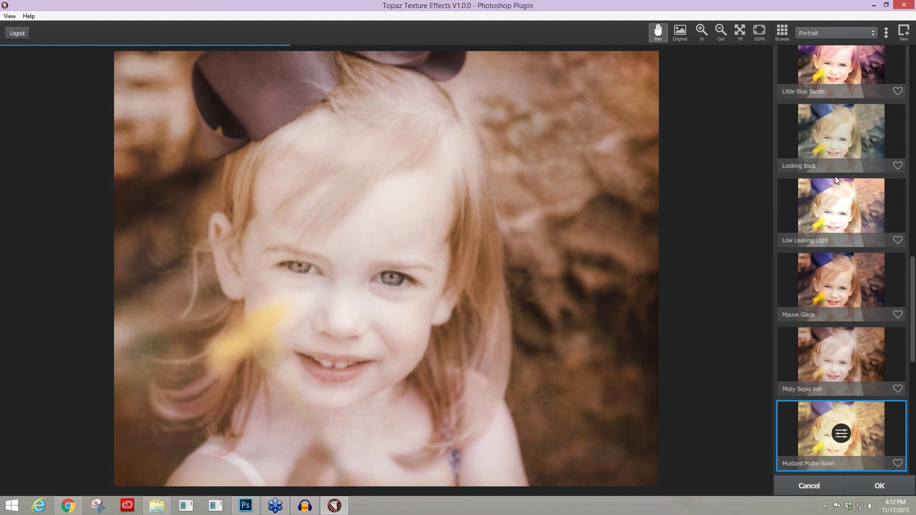
{"action": "key", "text": "Down"}
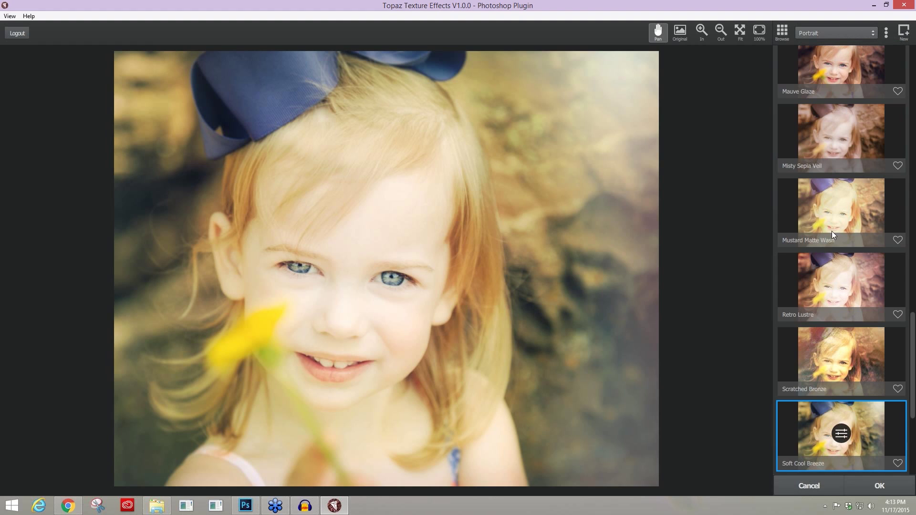
Apply the Retro Lustre preset to the portrait and open its adjustments for editing.
{"action": "left_click", "coordinate": [838, 294]}
{"action": "left_click", "coordinate": [842, 286]}
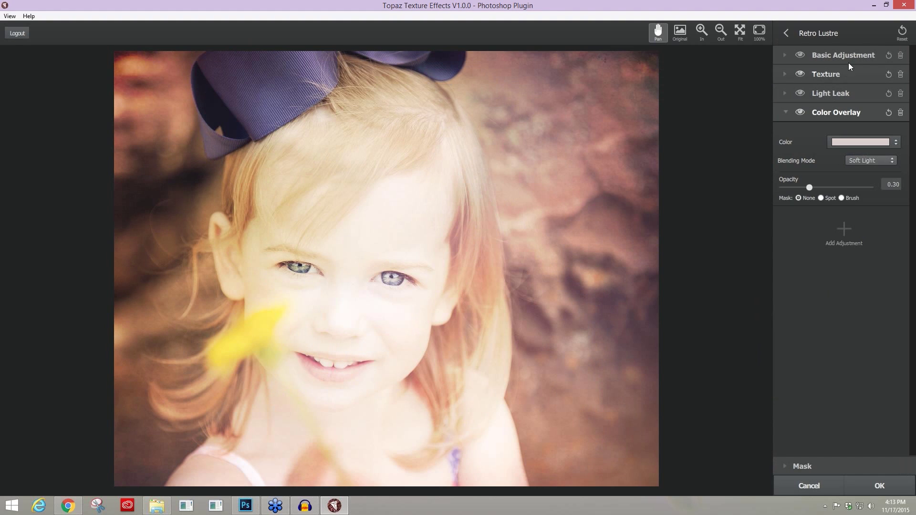
Leave the Retro Lustre adjustments, start a new custom effect from the original portrait, and add a Basic Adjustment.
{"action": "left_click", "coordinate": [788, 35]}
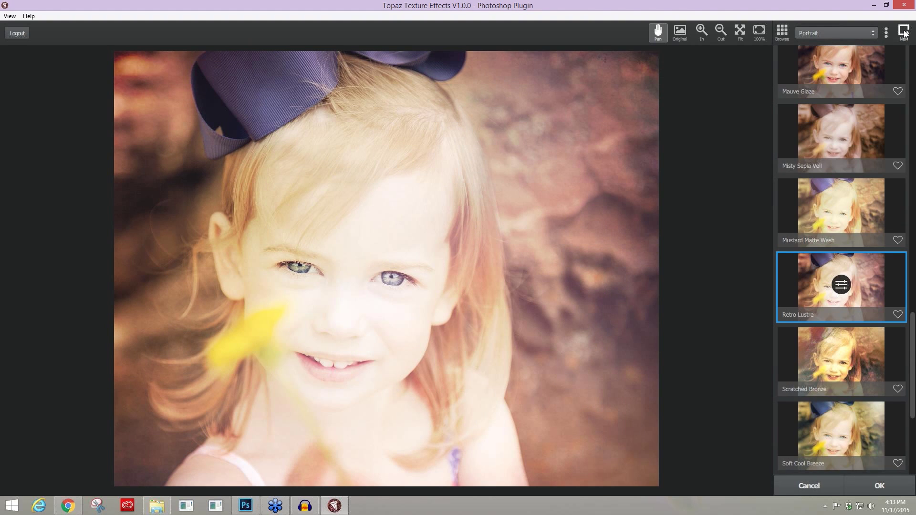
{"action": "left_click", "coordinate": [904, 32]}
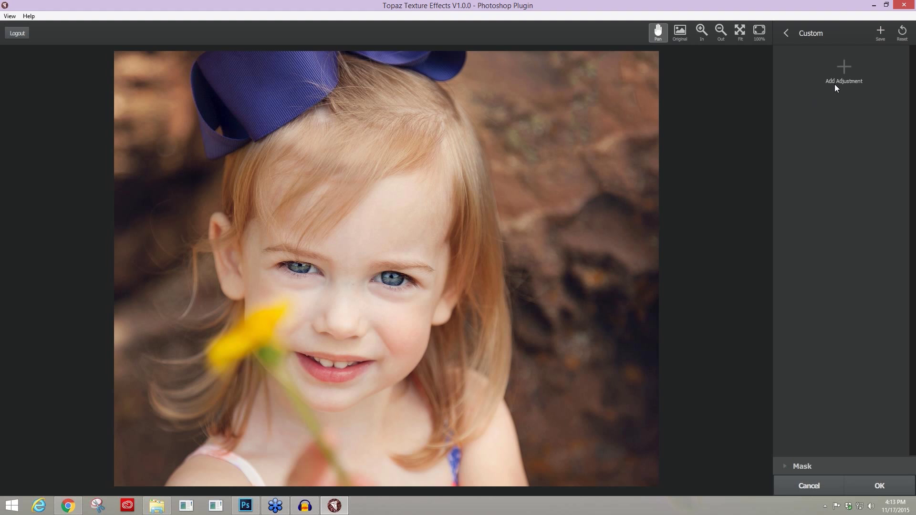
{"action": "left_click", "coordinate": [844, 66]}
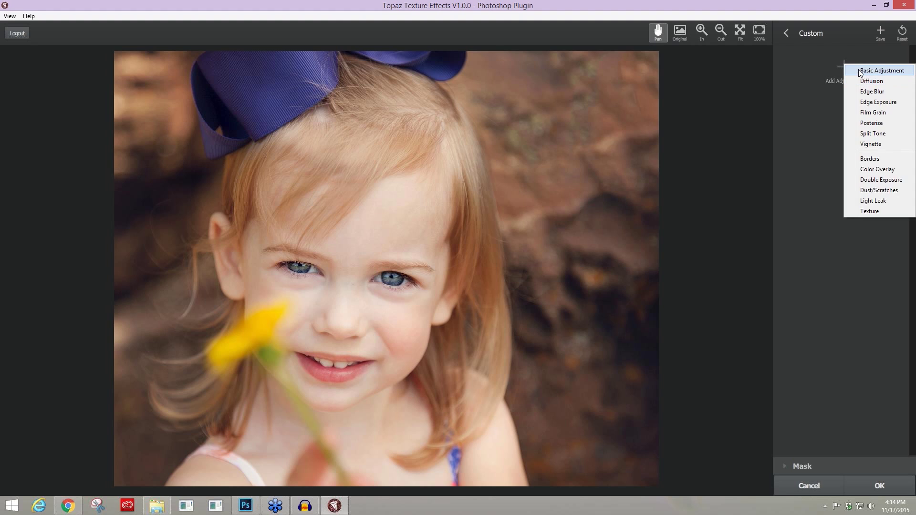
{"action": "left_click", "coordinate": [861, 71]}
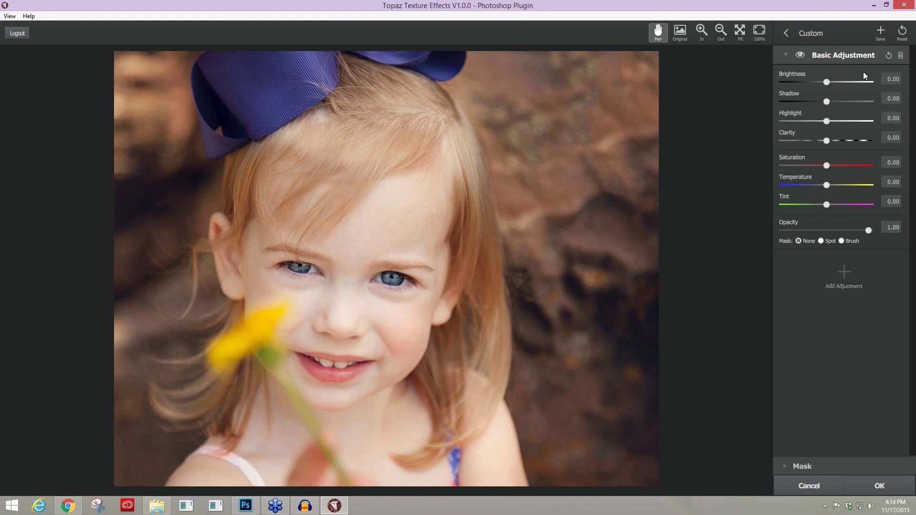
Try several Brightness levels up to 1.00 and a Shadow change, and restore both to their defaults.
{"action": "left_click", "coordinate": [838, 82]}
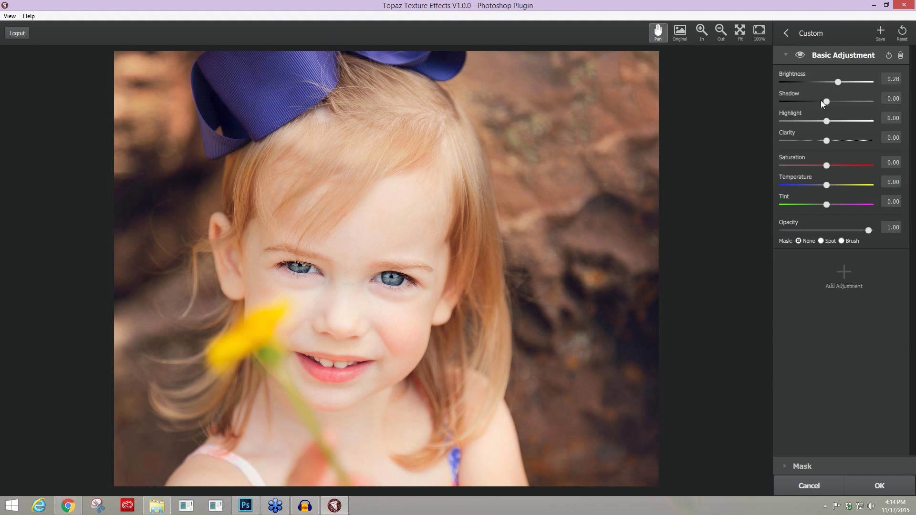
{"action": "left_click", "coordinate": [843, 80]}
{"action": "left_click", "coordinate": [841, 82]}
{"action": "left_click", "coordinate": [874, 82]}
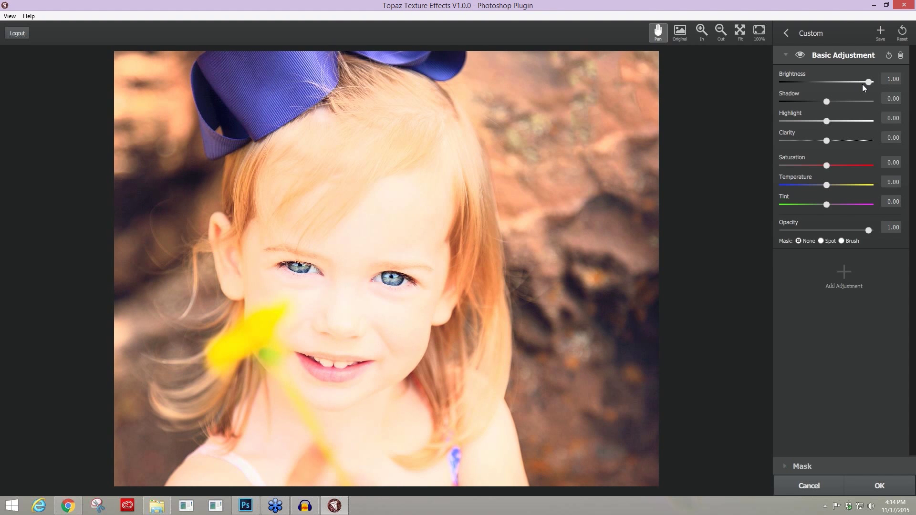
{"action": "left_click", "coordinate": [829, 83]}
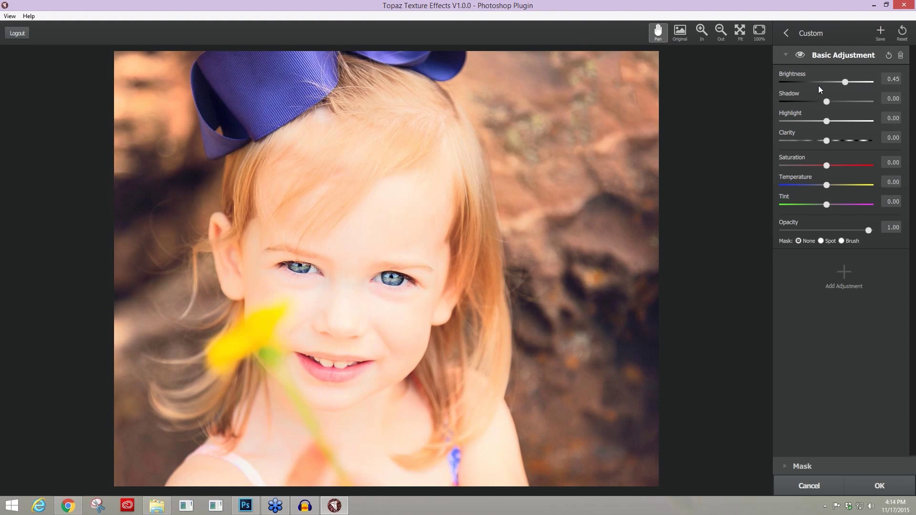
{"action": "left_click", "coordinate": [835, 85]}
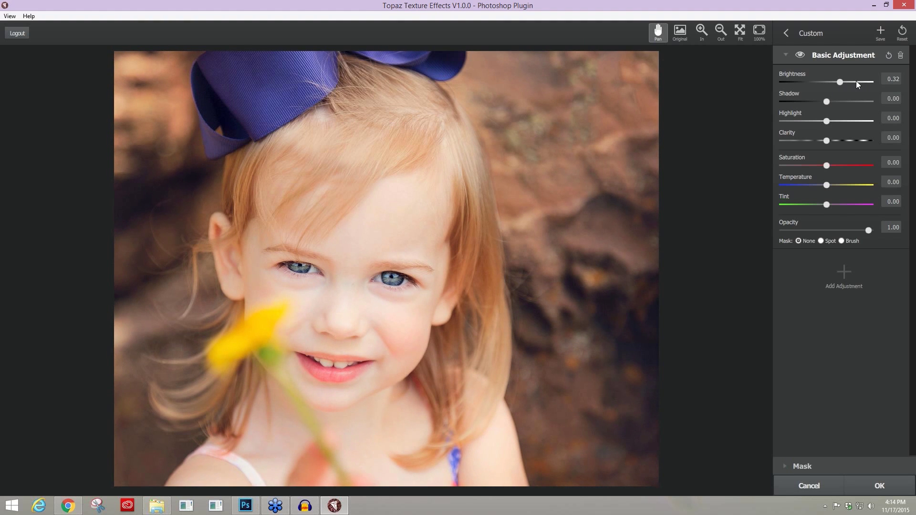
{"action": "left_click_drag", "start_coordinate": [856, 83], "coordinate": [887, 79]}
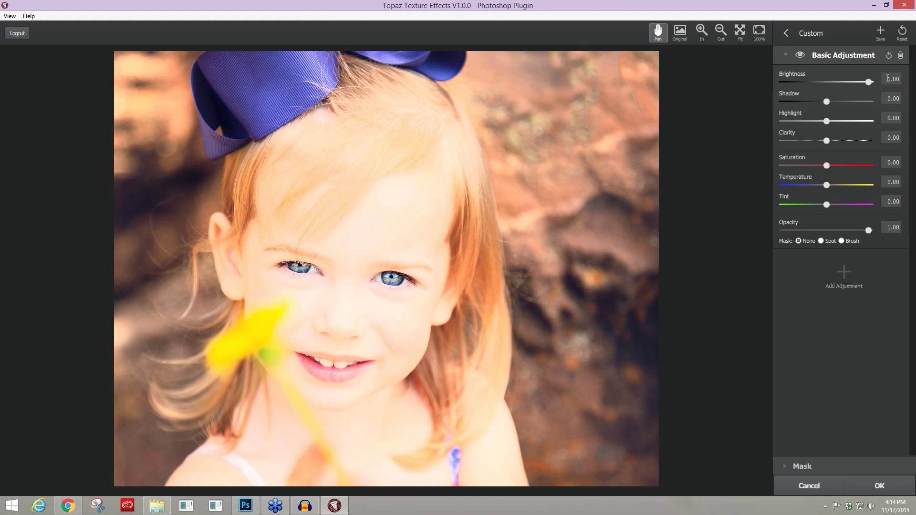
{"action": "mouse_move", "coordinate": [815, 99]}
{"action": "left_mouse_down"}
{"action": "mouse_move", "coordinate": [802, 99]}
{"action": "mouse_move", "coordinate": [825, 104]}
{"action": "mouse_move", "coordinate": [803, 100]}
{"action": "left_mouse_up"}
{"action": "double_click", "coordinate": [805, 104]}
{"action": "double_click", "coordinate": [825, 82]}
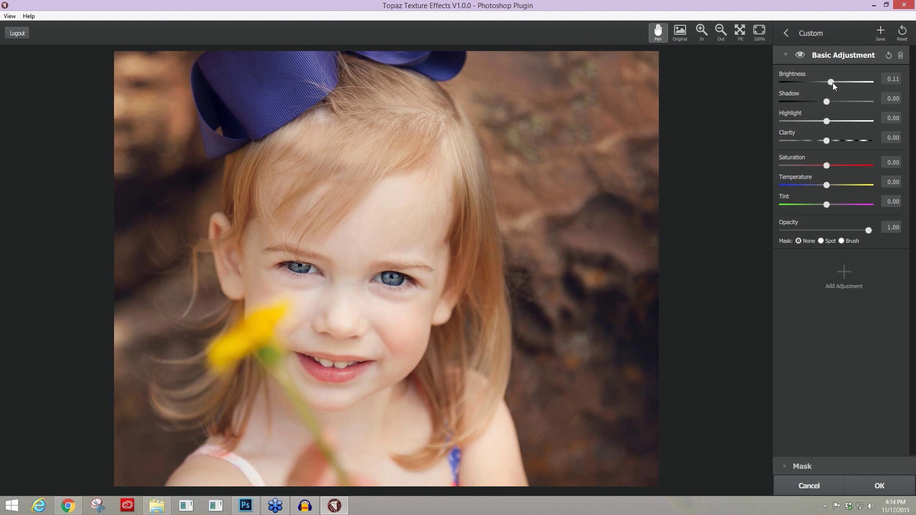
Set the Basic Adjustment's Brightness to 0.44, Shadow to -0.14 and Highlight to 0.11.
{"action": "left_click_drag", "start_coordinate": [832, 83], "coordinate": [838, 84]}
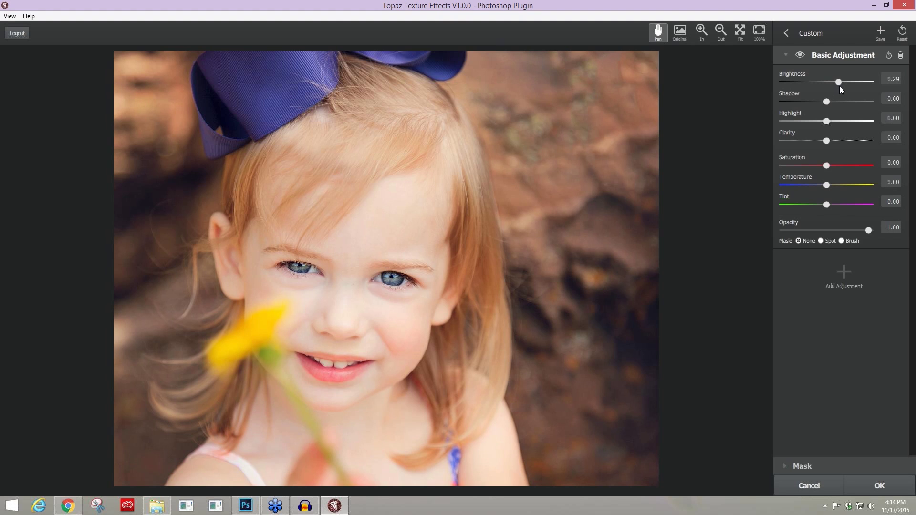
{"action": "left_click_drag", "start_coordinate": [840, 83], "coordinate": [844, 83]}
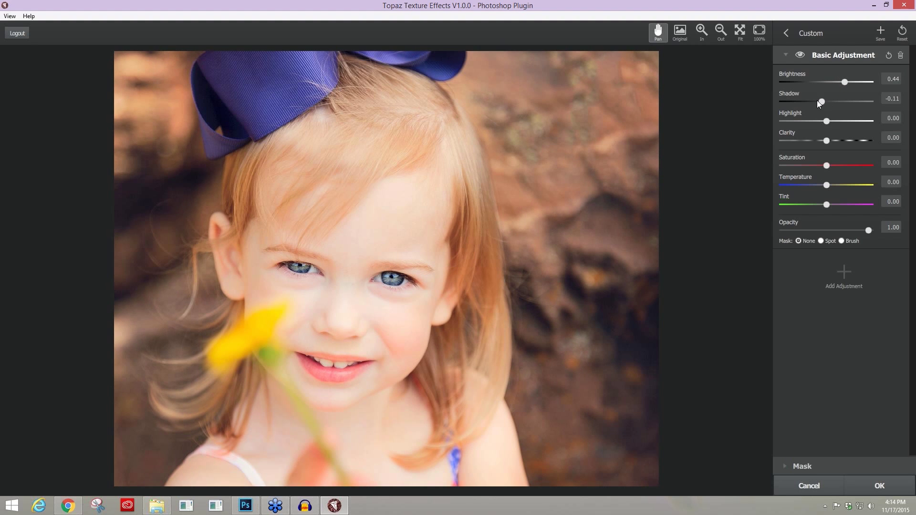
{"action": "left_click_drag", "start_coordinate": [818, 101], "coordinate": [819, 102]}
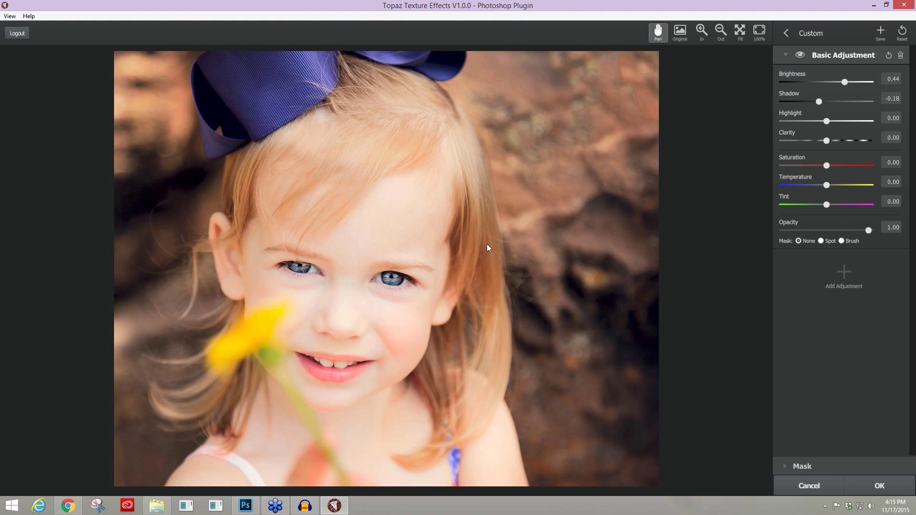
{"action": "left_click_drag", "start_coordinate": [824, 100], "coordinate": [846, 124]}
{"action": "mouse_move", "coordinate": [844, 121]}
{"action": "left_mouse_down"}
{"action": "mouse_move", "coordinate": [797, 122]}
{"action": "mouse_move", "coordinate": [831, 123]}
{"action": "left_mouse_up"}
Try raising Clarity to 0.53 on the whole portrait, inspect the face up close, and reset Clarity to 0.00.
{"action": "left_click", "coordinate": [841, 140]}
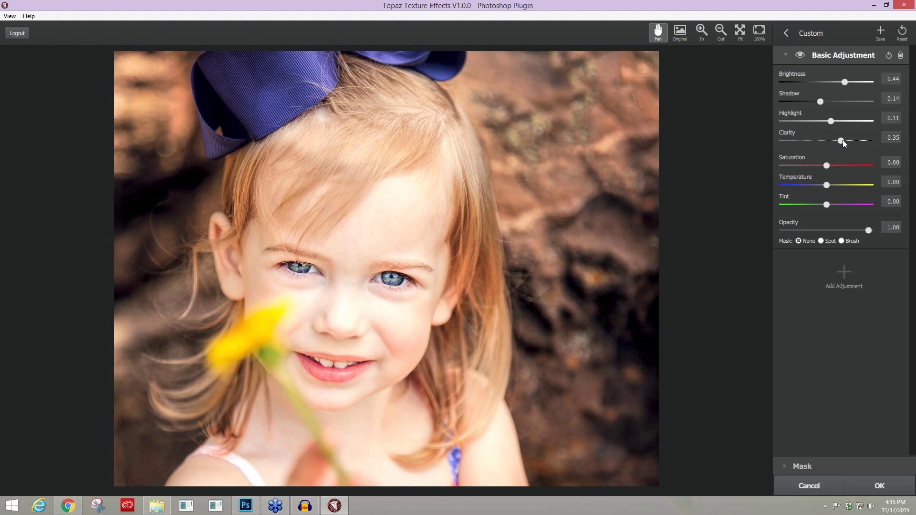
{"action": "left_click_drag", "start_coordinate": [843, 140], "coordinate": [849, 140]}
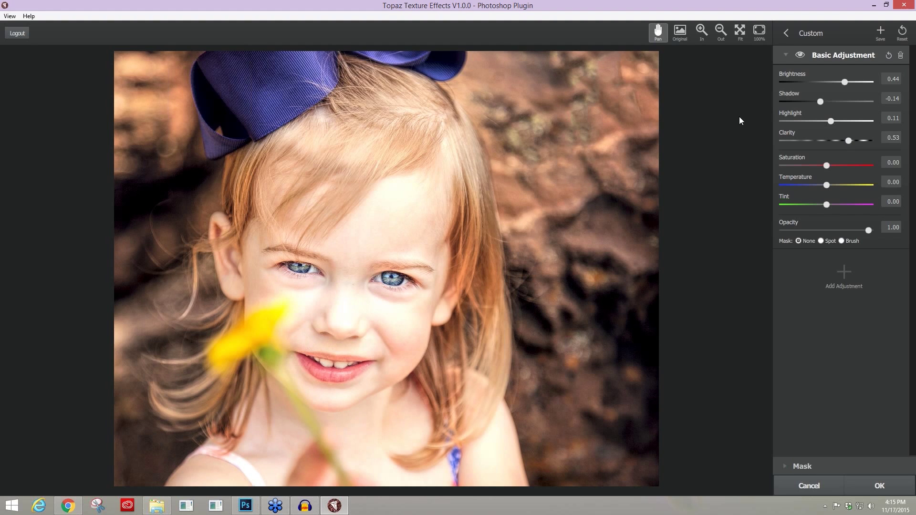
{"action": "scroll", "coordinate": [737, 120], "scroll_direction": "up", "scroll_amount": 1}
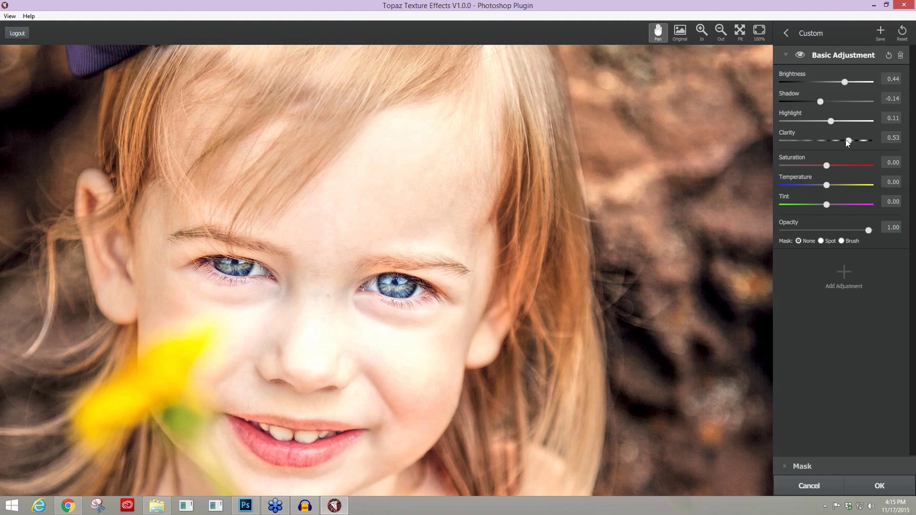
{"action": "mouse_move", "coordinate": [835, 142]}
{"action": "left_mouse_down"}
{"action": "mouse_move", "coordinate": [862, 143]}
{"action": "mouse_move", "coordinate": [827, 142]}
{"action": "mouse_move", "coordinate": [837, 142]}
{"action": "left_mouse_up"}
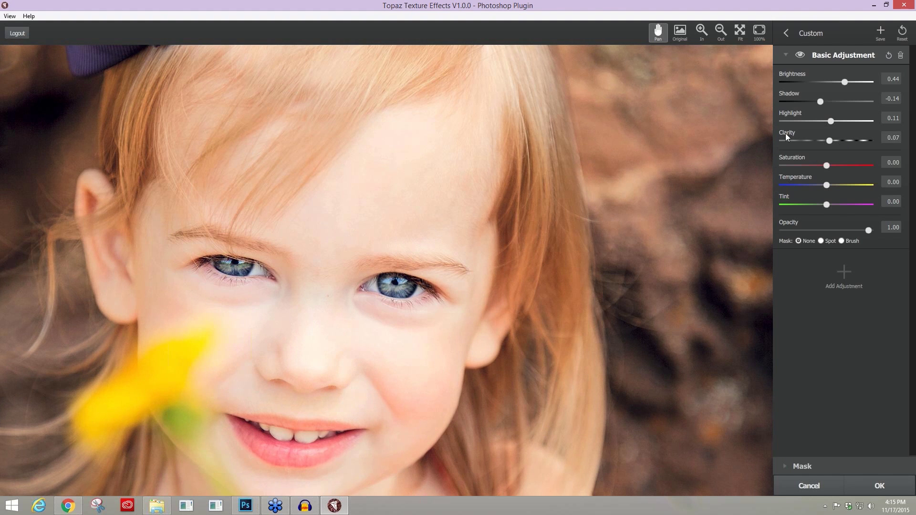
{"action": "double_click", "coordinate": [787, 135]}
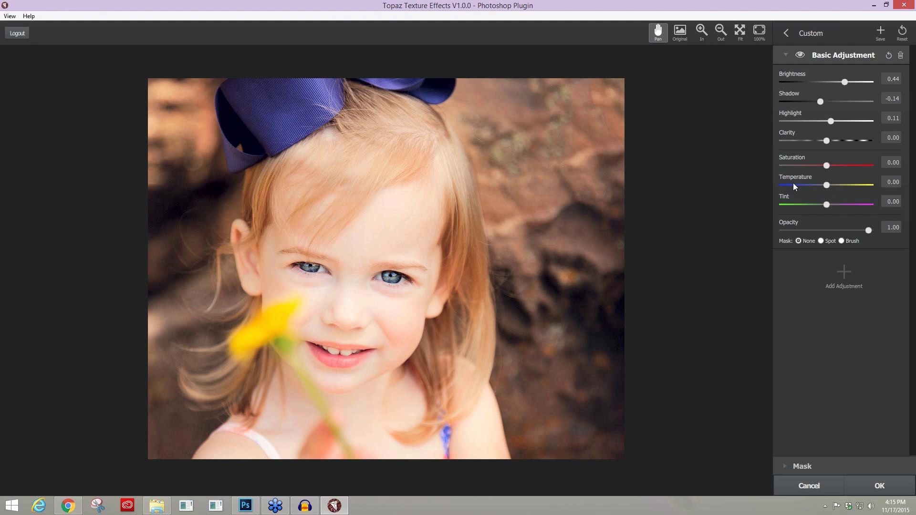
Try a slight Saturation change, restore Saturation to 0.00, and set Temperature to 0.02.
{"action": "left_click_drag", "start_coordinate": [836, 166], "coordinate": [829, 170]}
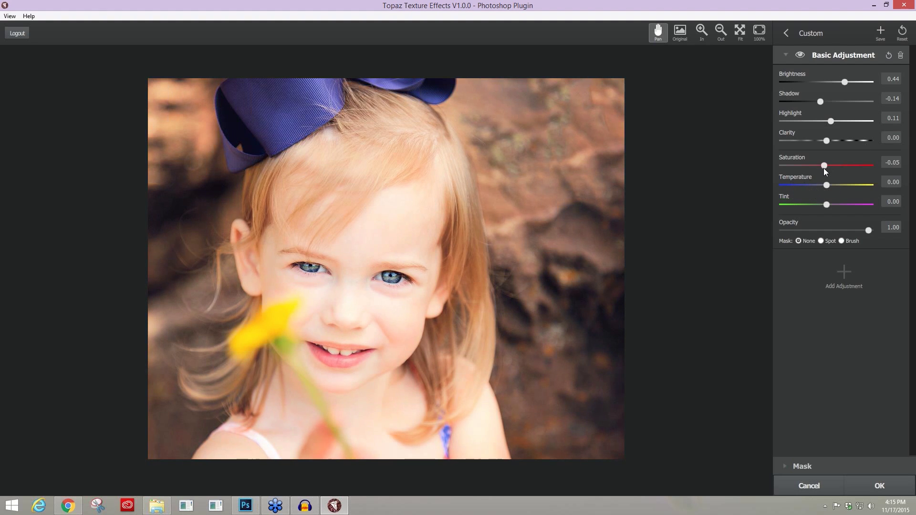
{"action": "double_click", "coordinate": [829, 168]}
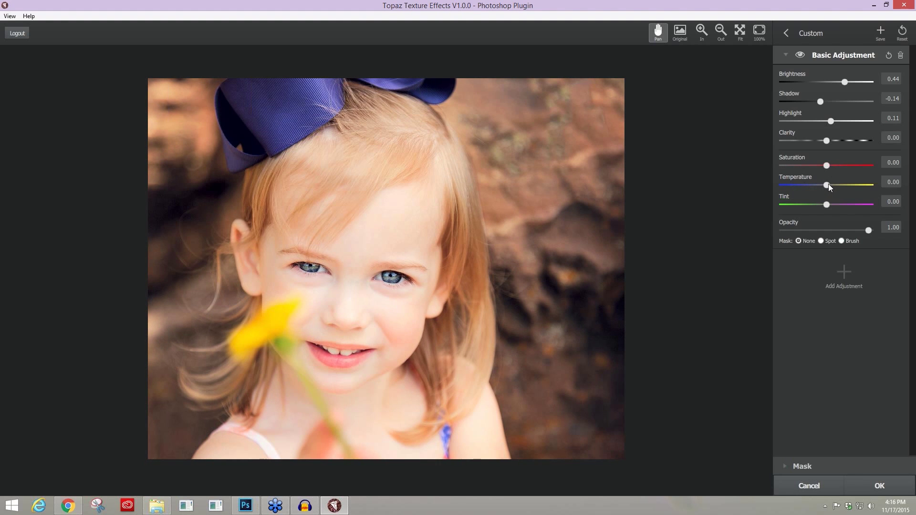
{"action": "left_click_drag", "start_coordinate": [829, 185], "coordinate": [827, 185]}
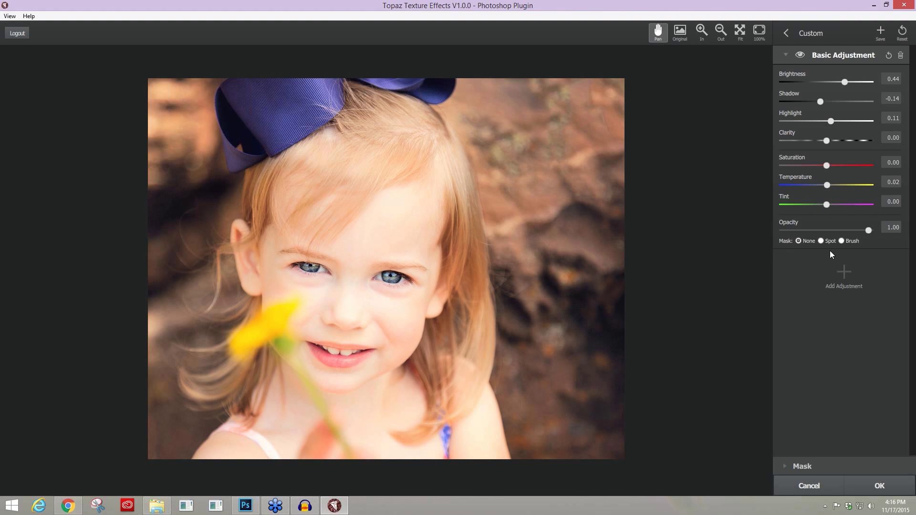
Add a second Basic Adjustment for the facial details with Clarity at 0.53 and Saturation at 0.03.
{"action": "left_click", "coordinate": [846, 269]}
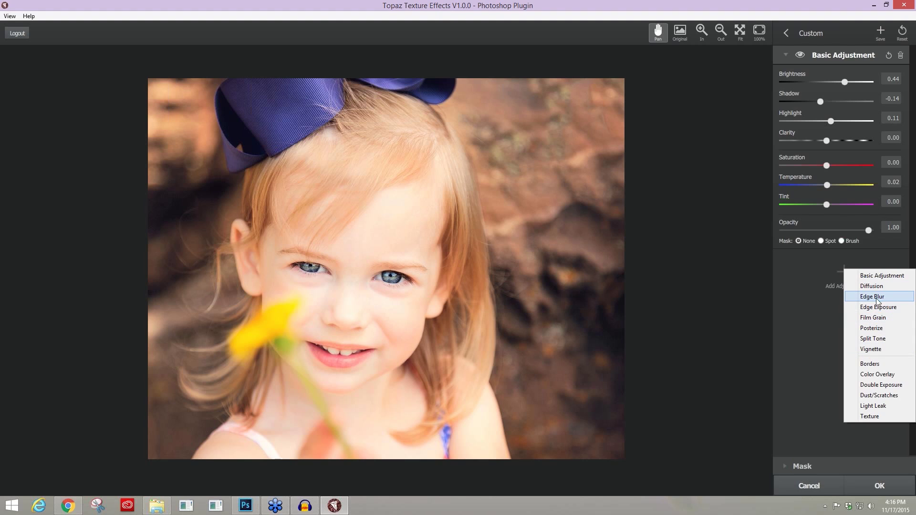
{"action": "left_click", "coordinate": [879, 276]}
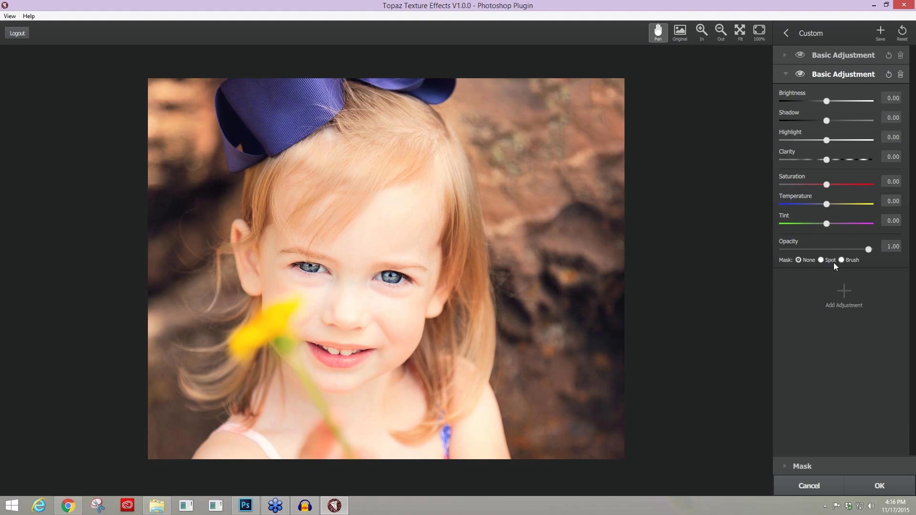
{"action": "key", "text": "ctrl+plus"}
{"action": "key", "text": "ctrl+plus"}
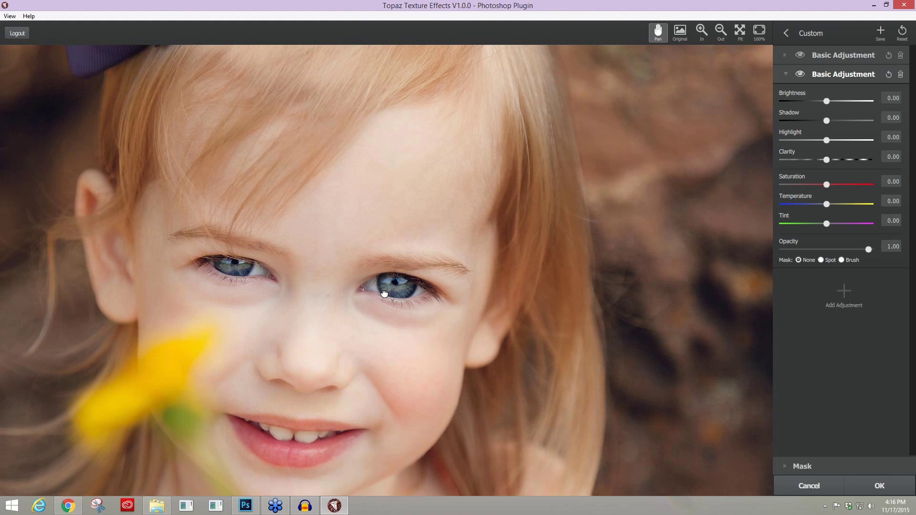
{"action": "left_click_drag", "start_coordinate": [324, 319], "coordinate": [419, 181]}
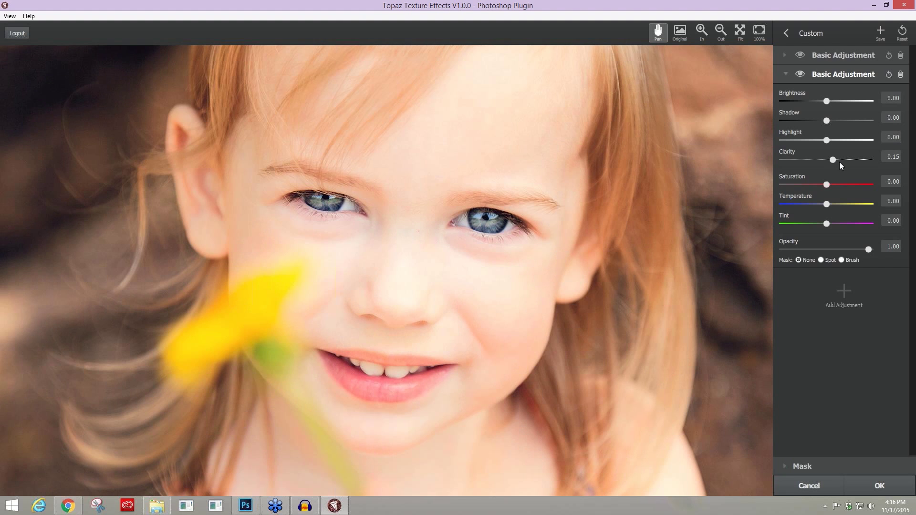
{"action": "left_click_drag", "start_coordinate": [840, 162], "coordinate": [849, 160]}
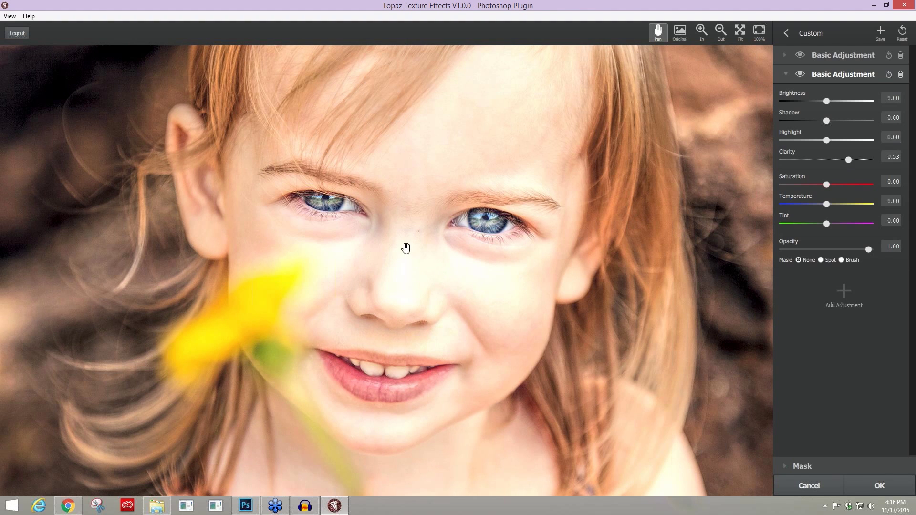
{"action": "left_click_drag", "start_coordinate": [379, 242], "coordinate": [520, 287]}
{"action": "left_click", "coordinate": [465, 237]}
{"action": "left_click_drag", "start_coordinate": [833, 185], "coordinate": [828, 187]}
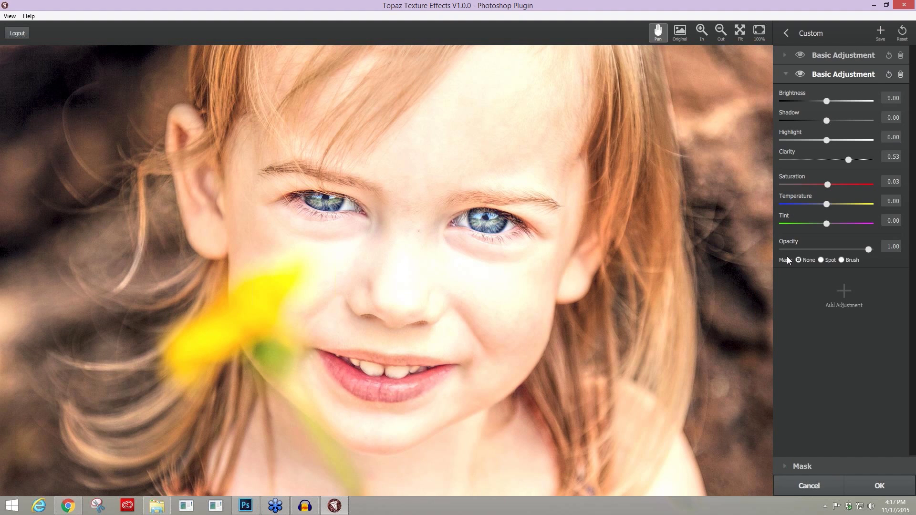
Give the second Basic Adjustment a Brush mask and invert it so the effect is hidden everywhere.
{"action": "left_click", "coordinate": [842, 260]}
{"action": "left_click_drag", "start_coordinate": [911, 248], "coordinate": [914, 278]}
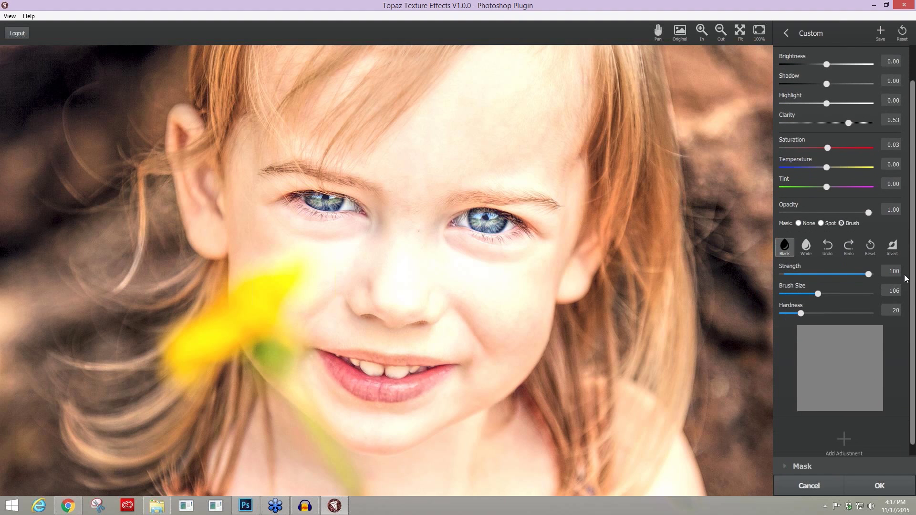
{"action": "left_click", "coordinate": [895, 248]}
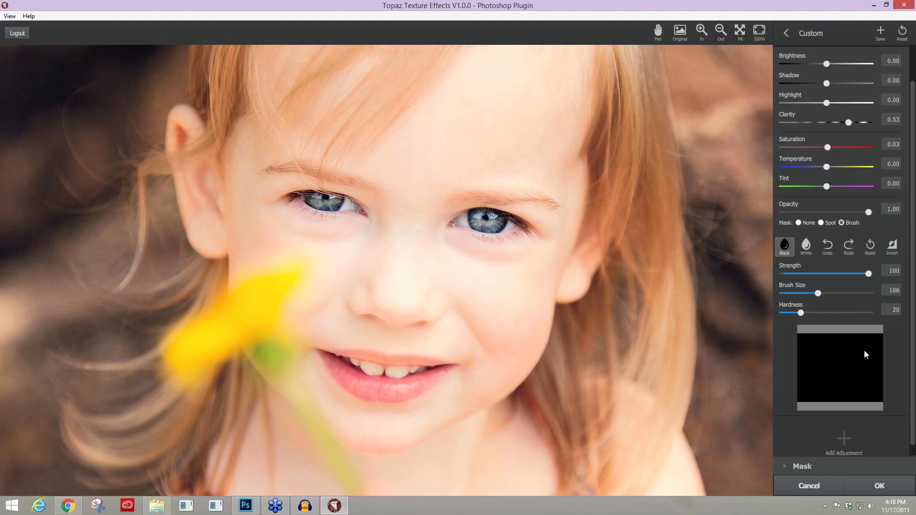
Set up the white mask brush with Strength 20, Brush Size 11 and Hardness 15.
{"action": "left_click", "coordinate": [807, 245]}
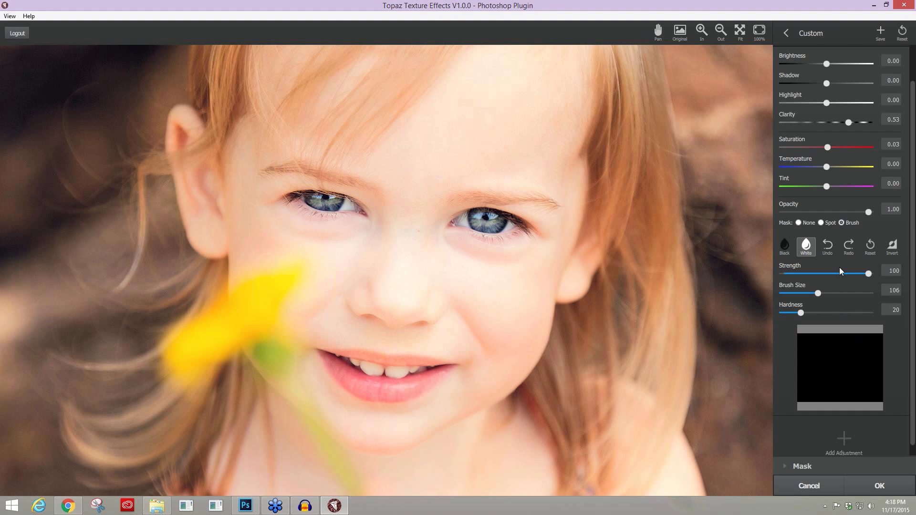
{"action": "left_click_drag", "start_coordinate": [856, 274], "coordinate": [796, 275]}
{"action": "left_click_drag", "start_coordinate": [799, 295], "coordinate": [789, 294]}
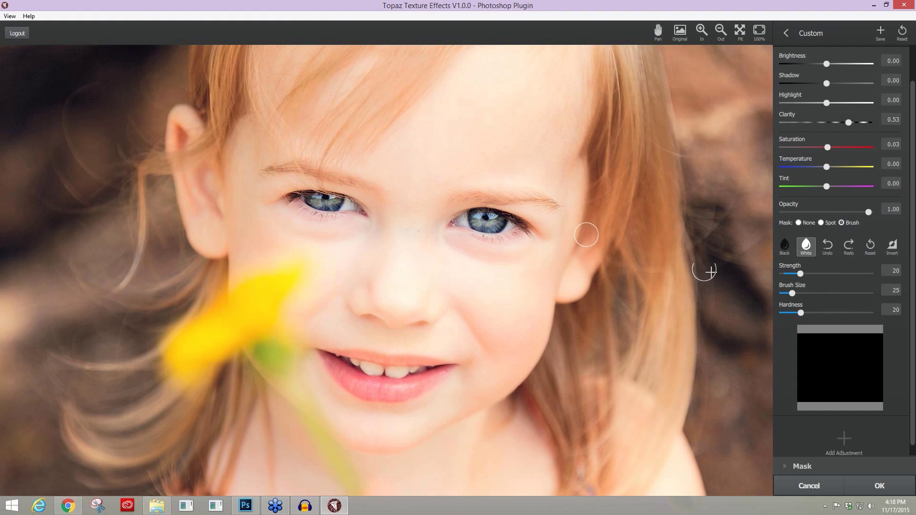
{"action": "left_click_drag", "start_coordinate": [787, 293], "coordinate": [788, 293]}
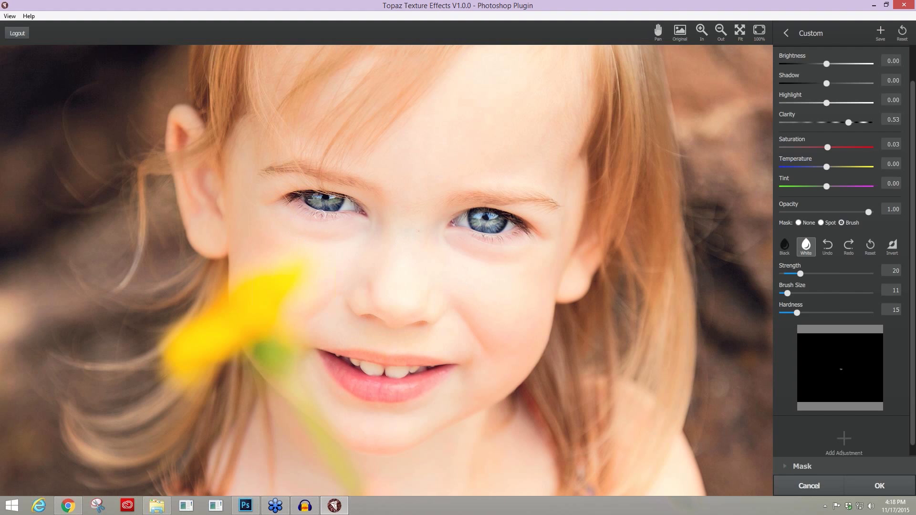
Paint the second Basic Adjustment's effect onto the girl's eyes and lips.
{"action": "mouse_move", "coordinate": [329, 199]}
{"action": "left_mouse_down"}
{"action": "mouse_move", "coordinate": [311, 197]}
{"action": "mouse_move", "coordinate": [334, 201]}
{"action": "left_mouse_up"}
{"action": "mouse_move", "coordinate": [484, 228]}
{"action": "left_mouse_down"}
{"action": "mouse_move", "coordinate": [475, 227]}
{"action": "mouse_move", "coordinate": [486, 226]}
{"action": "left_mouse_up"}
{"action": "mouse_move", "coordinate": [358, 385]}
{"action": "left_mouse_down"}
{"action": "mouse_move", "coordinate": [399, 391]}
{"action": "mouse_move", "coordinate": [413, 386]}
{"action": "mouse_move", "coordinate": [355, 380]}
{"action": "mouse_move", "coordinate": [377, 391]}
{"action": "mouse_move", "coordinate": [422, 383]}
{"action": "mouse_move", "coordinate": [443, 366]}
{"action": "mouse_move", "coordinate": [334, 354]}
{"action": "mouse_move", "coordinate": [453, 365]}
{"action": "left_mouse_up"}
Toggle the second Basic Adjustment off and on to compare the eyes and lips before and after.
{"action": "scroll", "coordinate": [881, 213], "scroll_direction": "up", "scroll_amount": 2}
{"action": "left_click", "coordinate": [800, 75]}
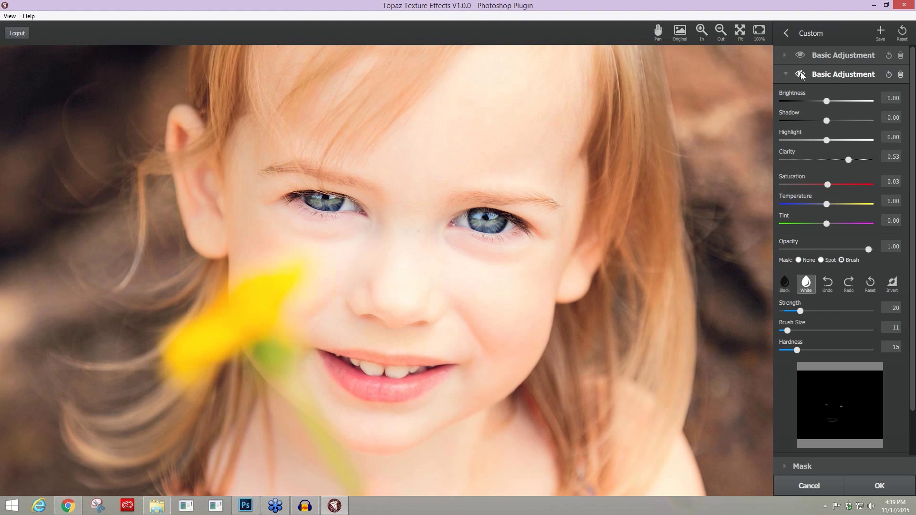
{"action": "left_click", "coordinate": [801, 75]}
{"action": "left_click", "coordinate": [801, 75]}
{"action": "left_click", "coordinate": [801, 74]}
Brush more of the effect onto both eyes and compare the result with the second Basic Adjustment hidden.
{"action": "mouse_move", "coordinate": [473, 218]}
{"action": "left_mouse_down"}
{"action": "mouse_move", "coordinate": [485, 229]}
{"action": "mouse_move", "coordinate": [502, 220]}
{"action": "mouse_move", "coordinate": [480, 220]}
{"action": "mouse_move", "coordinate": [497, 228]}
{"action": "left_mouse_up"}
{"action": "mouse_move", "coordinate": [312, 201]}
{"action": "left_mouse_down"}
{"action": "mouse_move", "coordinate": [335, 196]}
{"action": "mouse_move", "coordinate": [315, 197]}
{"action": "left_mouse_up"}
{"action": "left_click", "coordinate": [801, 74]}
{"action": "left_click", "coordinate": [801, 74]}
Reduce the opacity of the brush-masked second Basic Adjustment while judging the whole portrait.
{"action": "key", "text": "ctrl+0"}
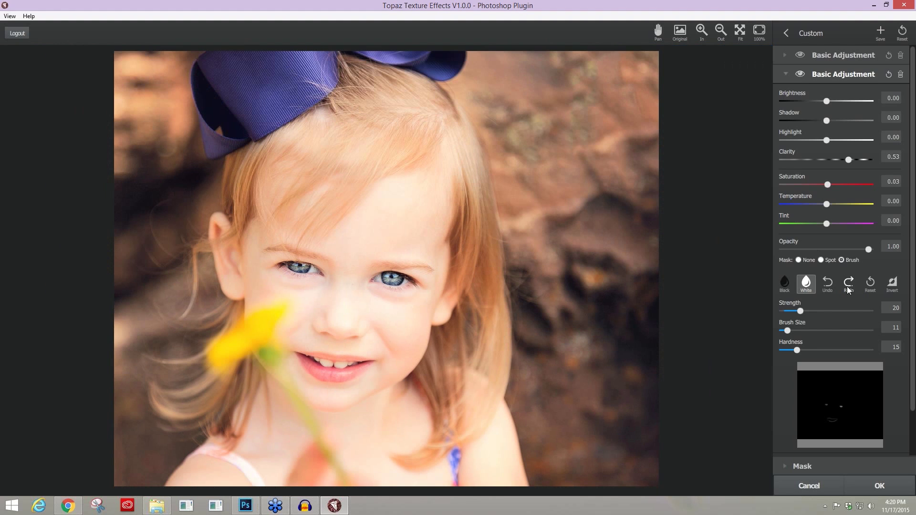
{"action": "left_click_drag", "start_coordinate": [863, 248], "coordinate": [808, 247]}
{"action": "left_click_drag", "start_coordinate": [881, 244], "coordinate": [837, 246]}
Add a Split Tone adjustment with highlight saturation 0.12, shadow saturation 0.17 and shadow hue 0.74.
{"action": "left_click", "coordinate": [785, 74]}
{"action": "left_click", "coordinate": [844, 106]}
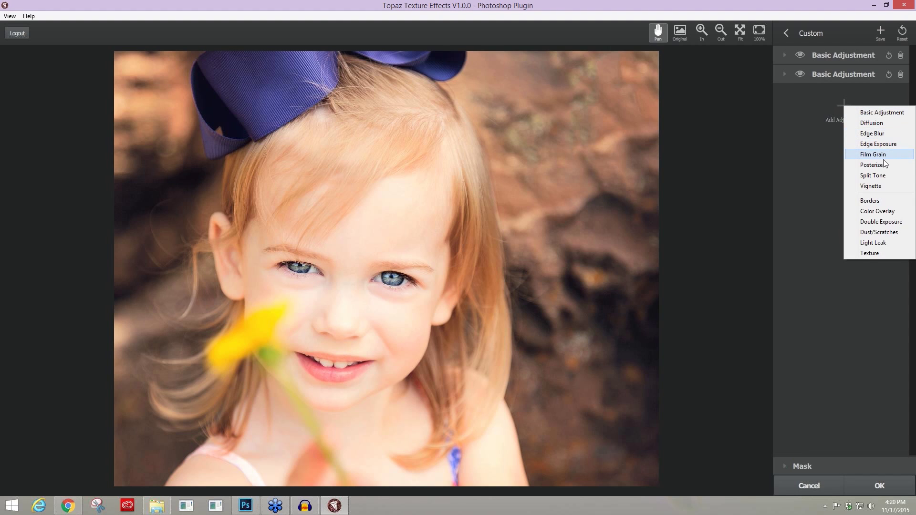
{"action": "left_click", "coordinate": [882, 175]}
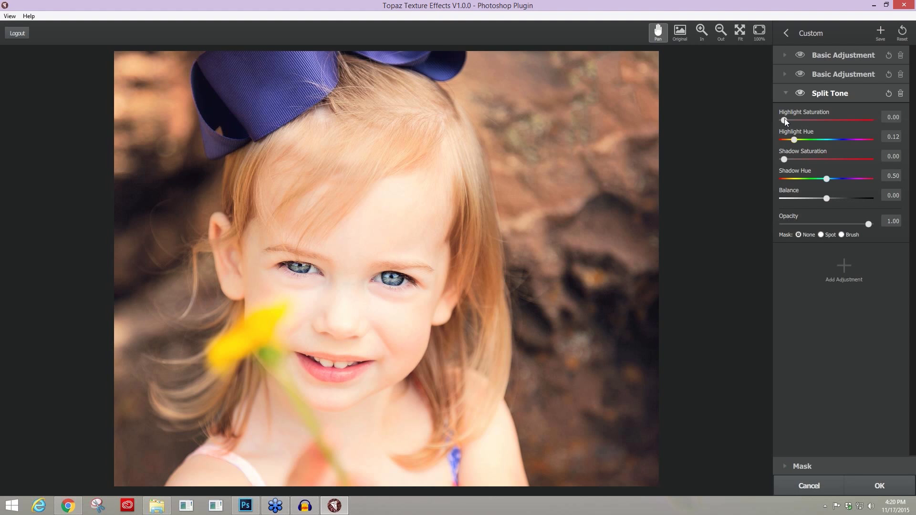
{"action": "left_click_drag", "start_coordinate": [797, 120], "coordinate": [794, 119]}
{"action": "mouse_move", "coordinate": [841, 179]}
{"action": "left_mouse_down"}
{"action": "mouse_move", "coordinate": [857, 179]}
{"action": "mouse_move", "coordinate": [844, 179]}
{"action": "left_mouse_up"}
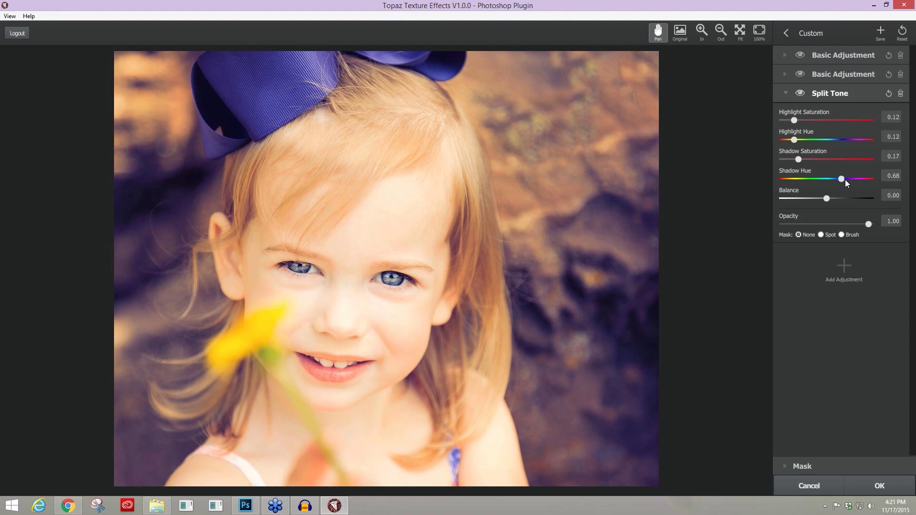
{"action": "left_click_drag", "start_coordinate": [845, 180], "coordinate": [840, 179]}
Try both extremes of the Split Tone balance, then settle it at about -0.53.
{"action": "left_click_drag", "start_coordinate": [843, 198], "coordinate": [897, 204]}
{"action": "left_click_drag", "start_coordinate": [815, 207], "coordinate": [778, 207]}
{"action": "left_click_drag", "start_coordinate": [835, 206], "coordinate": [881, 210]}
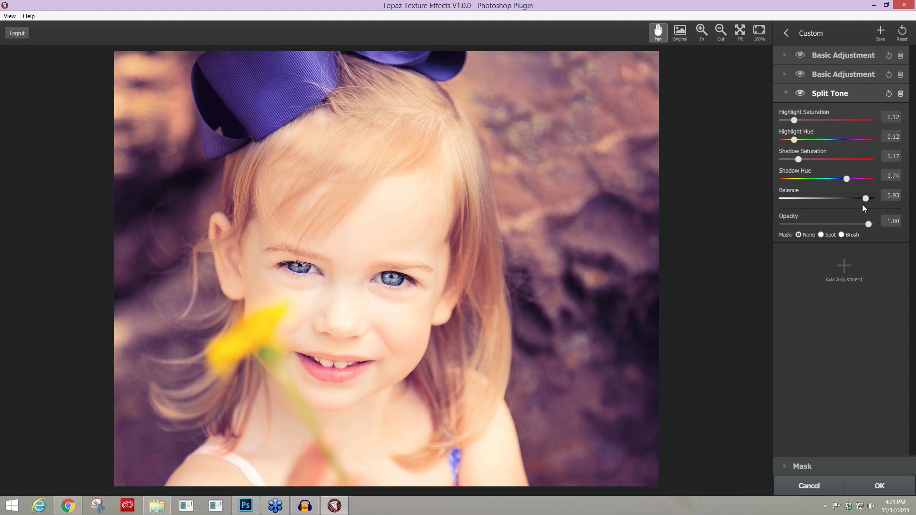
{"action": "left_click_drag", "start_coordinate": [877, 201], "coordinate": [739, 196]}
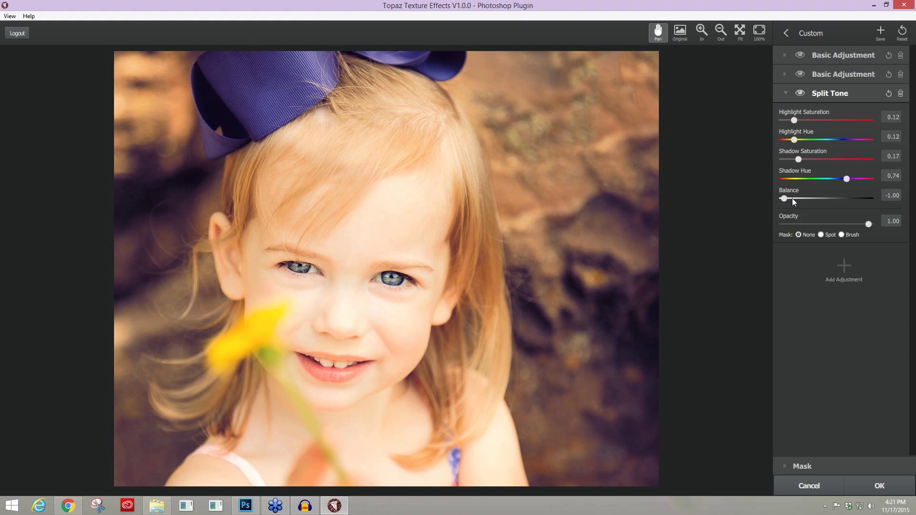
{"action": "left_click_drag", "start_coordinate": [803, 202], "coordinate": [803, 202]}
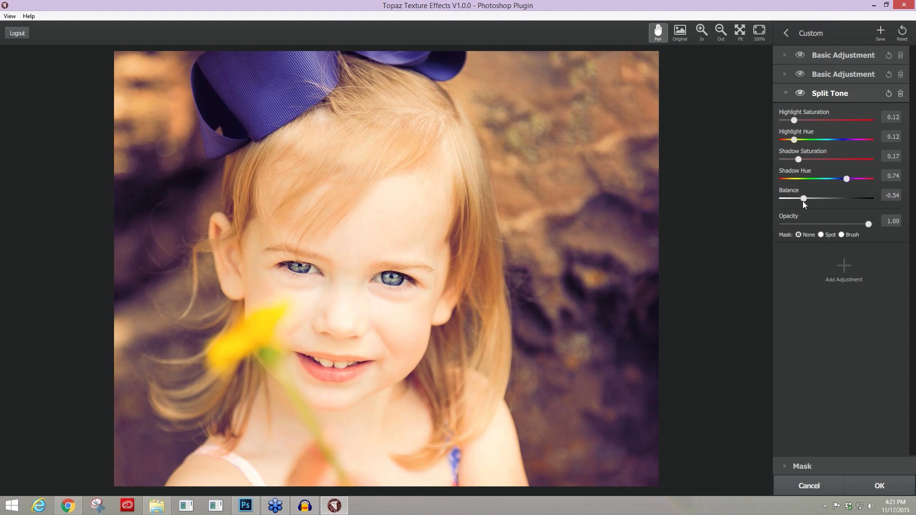
Reduce the Split Tone's opacity to 0.51 and compare the portrait with the adjustment hidden and shown.
{"action": "left_click", "coordinate": [801, 93]}
{"action": "left_click", "coordinate": [867, 223]}
{"action": "left_click", "coordinate": [827, 223]}
{"action": "left_click_drag", "start_coordinate": [826, 225], "coordinate": [828, 224]}
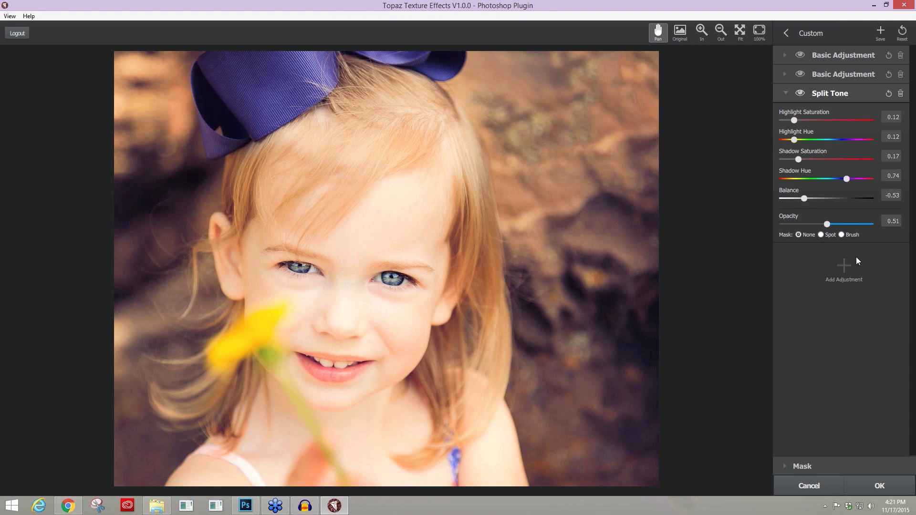
{"action": "left_click", "coordinate": [801, 94]}
{"action": "left_click", "coordinate": [801, 94]}
Add a Vignette adjustment with strength 0.34 and size 0.80.
{"action": "left_click", "coordinate": [785, 94]}
{"action": "left_click", "coordinate": [844, 124]}
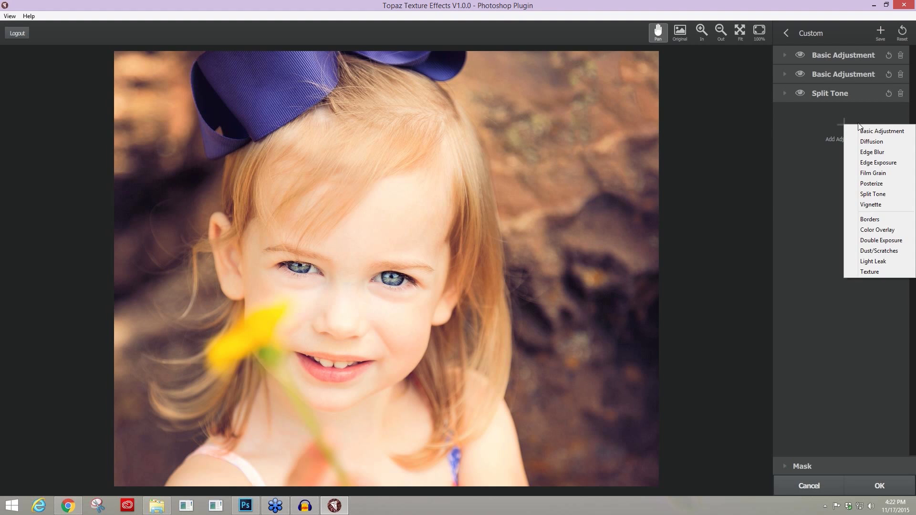
{"action": "left_click", "coordinate": [871, 205]}
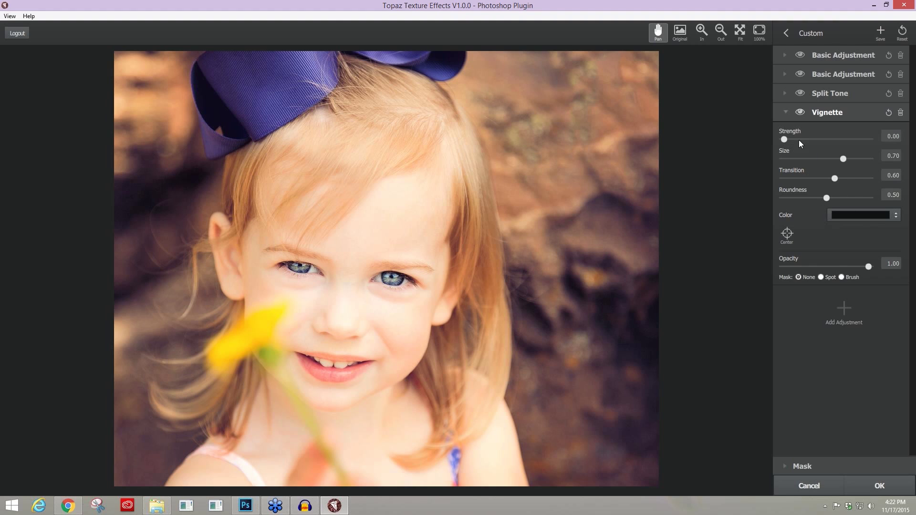
{"action": "mouse_move", "coordinate": [805, 142]}
{"action": "left_mouse_down"}
{"action": "mouse_move", "coordinate": [820, 143]}
{"action": "mouse_move", "coordinate": [808, 142]}
{"action": "left_mouse_up"}
{"action": "left_click", "coordinate": [814, 140]}
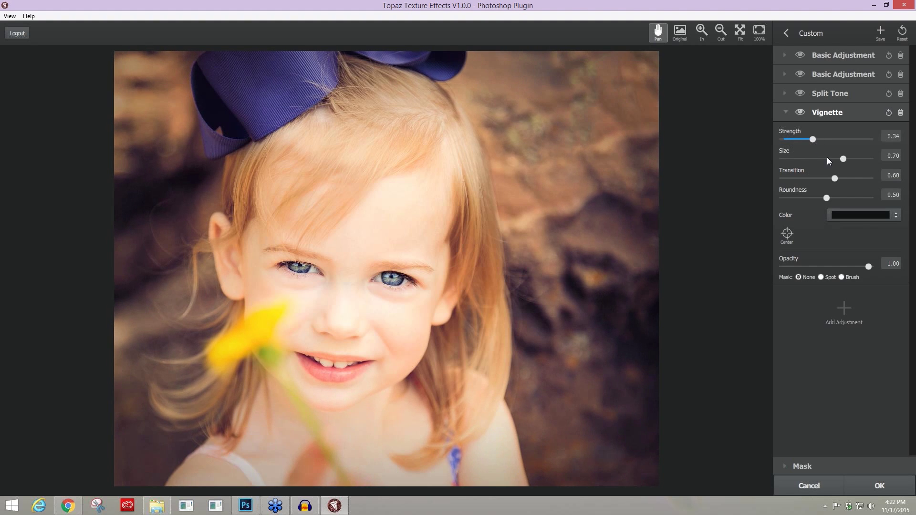
{"action": "left_click_drag", "start_coordinate": [827, 157], "coordinate": [860, 164]}
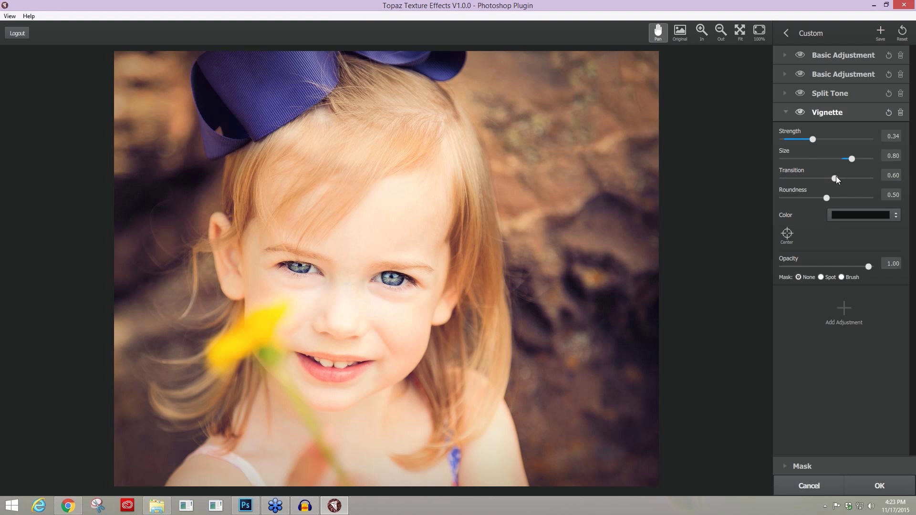
Test the extremes of the vignette's transition and roundness, then set transition to 0.69 and roundness to 0.06.
{"action": "left_click_drag", "start_coordinate": [826, 178], "coordinate": [772, 176]}
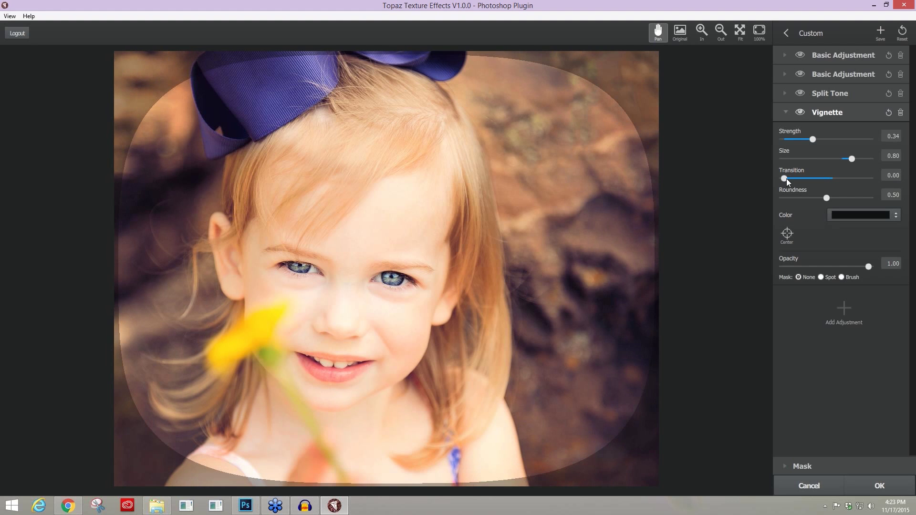
{"action": "left_click_drag", "start_coordinate": [811, 178], "coordinate": [843, 178]}
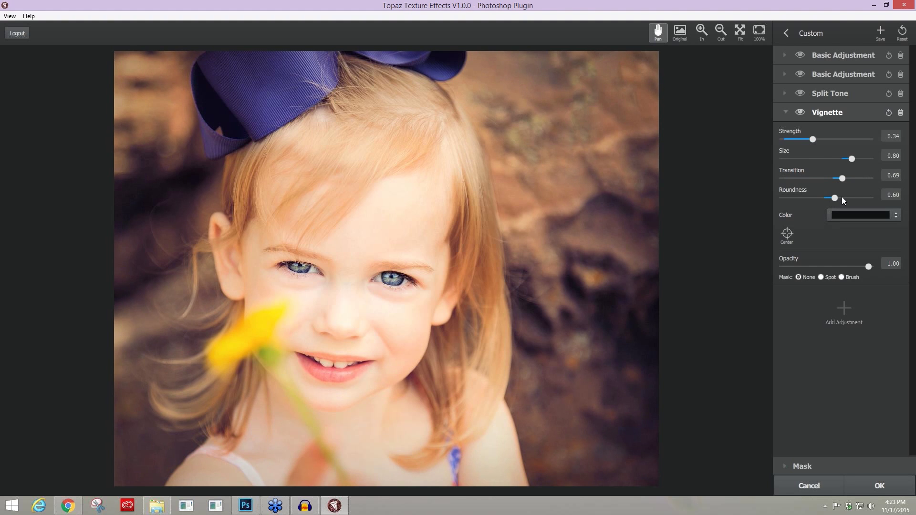
{"action": "left_click", "coordinate": [878, 197]}
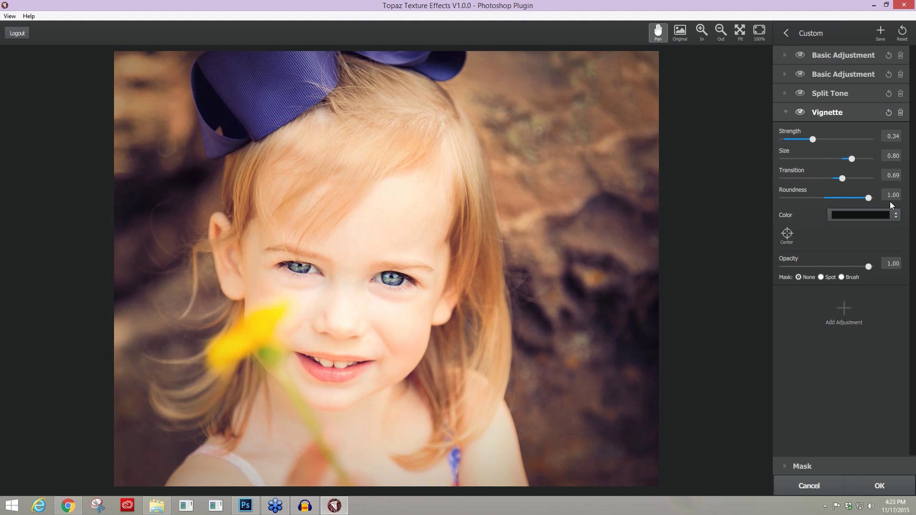
{"action": "left_click_drag", "start_coordinate": [805, 198], "coordinate": [782, 201]}
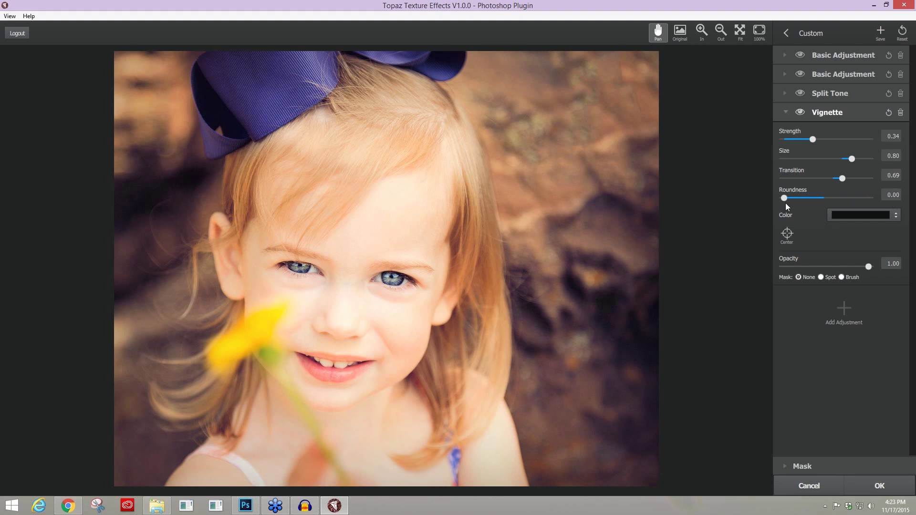
{"action": "left_click", "coordinate": [789, 202]}
Change the vignette color to dark brown #432300 and compare the portrait with the vignette hidden.
{"action": "left_click", "coordinate": [857, 216]}
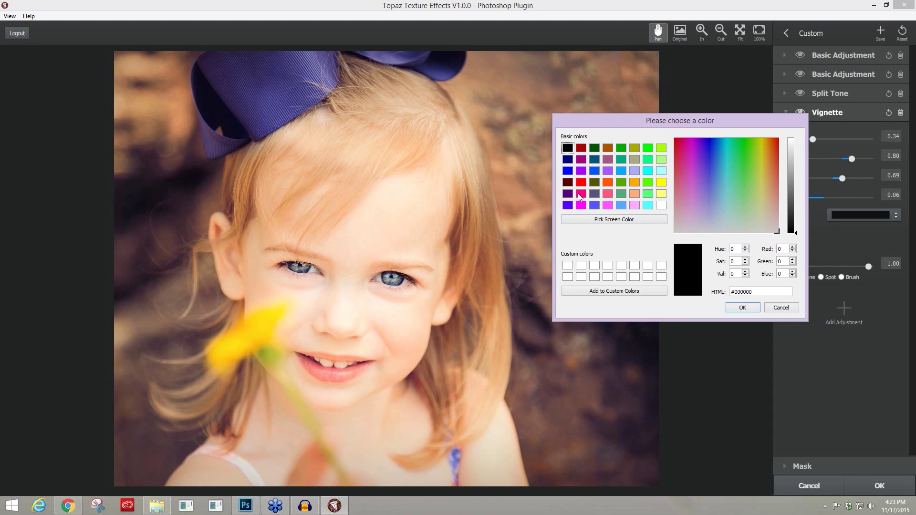
{"action": "left_click", "coordinate": [569, 183]}
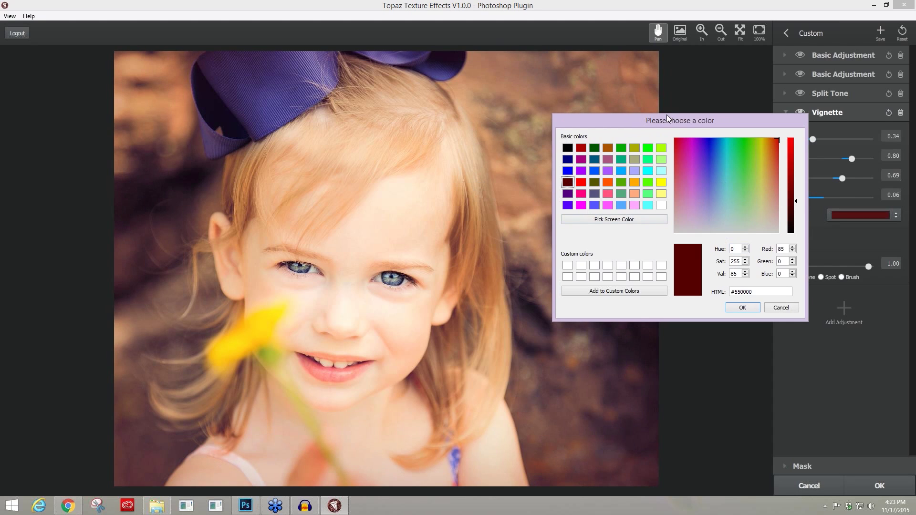
{"action": "left_click_drag", "start_coordinate": [667, 118], "coordinate": [658, 101]}
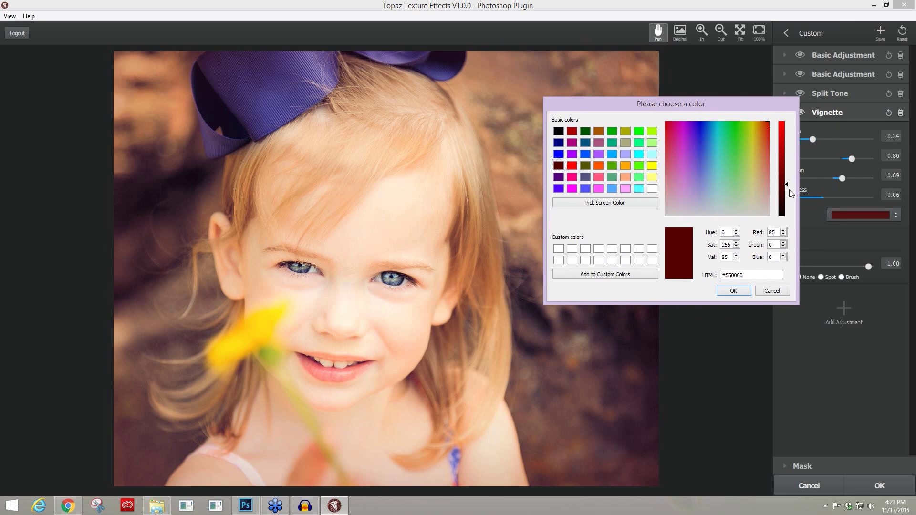
{"action": "left_click", "coordinate": [766, 123]}
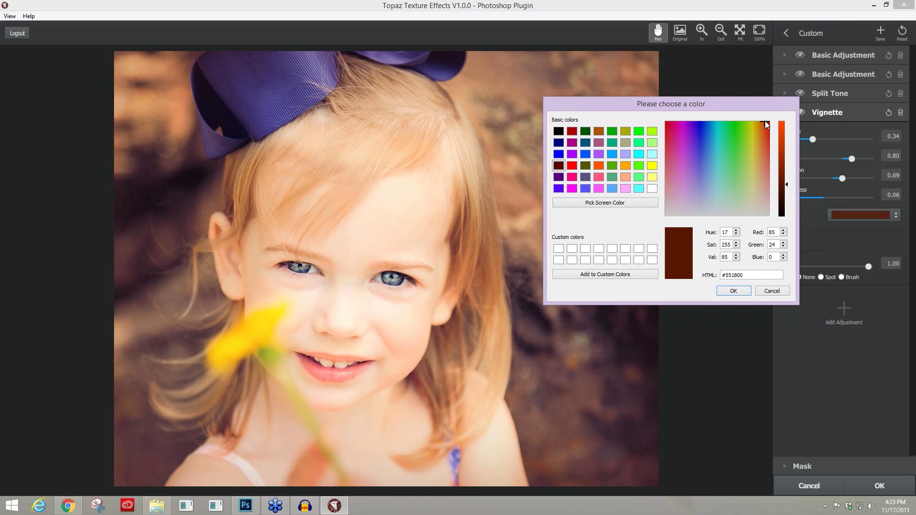
{"action": "left_click", "coordinate": [760, 121]}
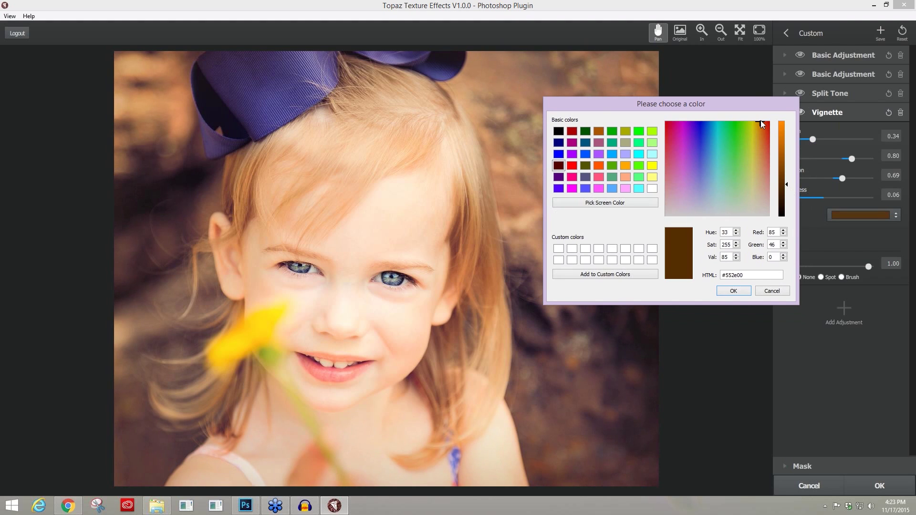
{"action": "left_click", "coordinate": [786, 185]}
{"action": "left_click_drag", "start_coordinate": [785, 188], "coordinate": [784, 192]}
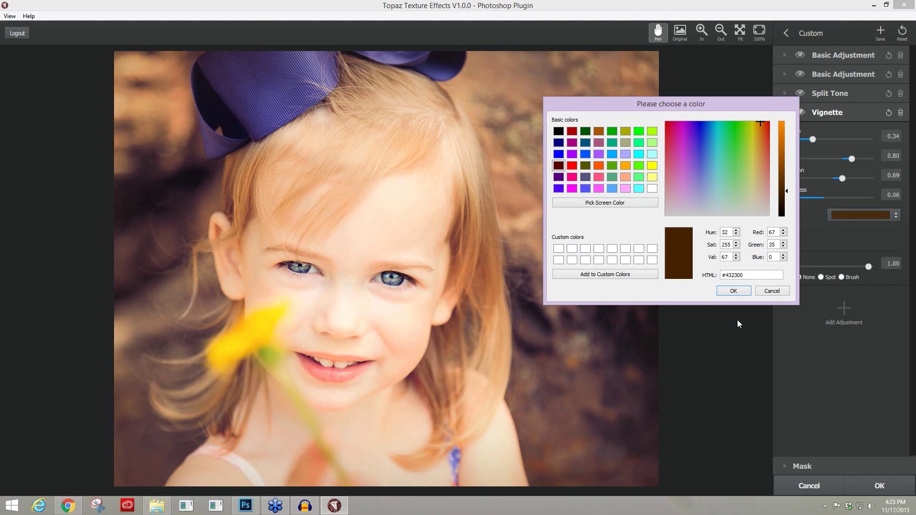
{"action": "left_click", "coordinate": [734, 292]}
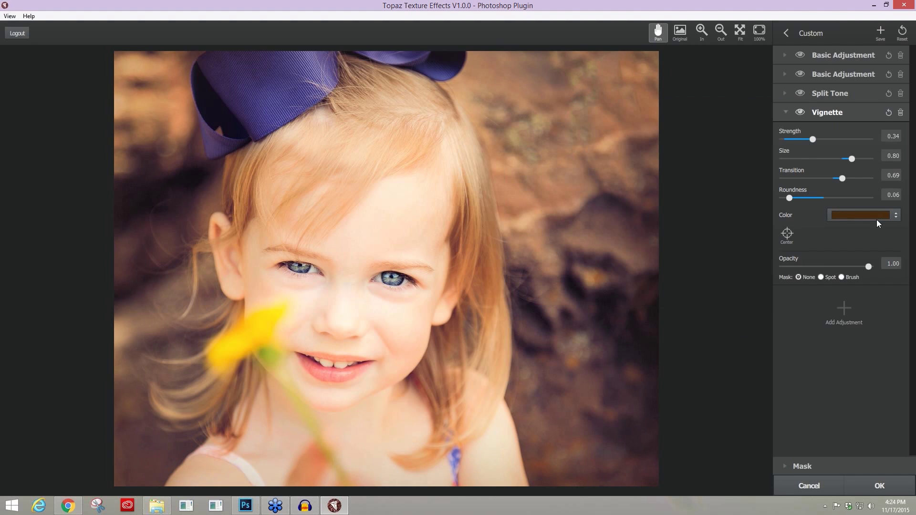
{"action": "left_click", "coordinate": [801, 113]}
Collapse the vignette settings and add an Edge Blur adjustment to the look.
{"action": "left_click", "coordinate": [785, 113]}
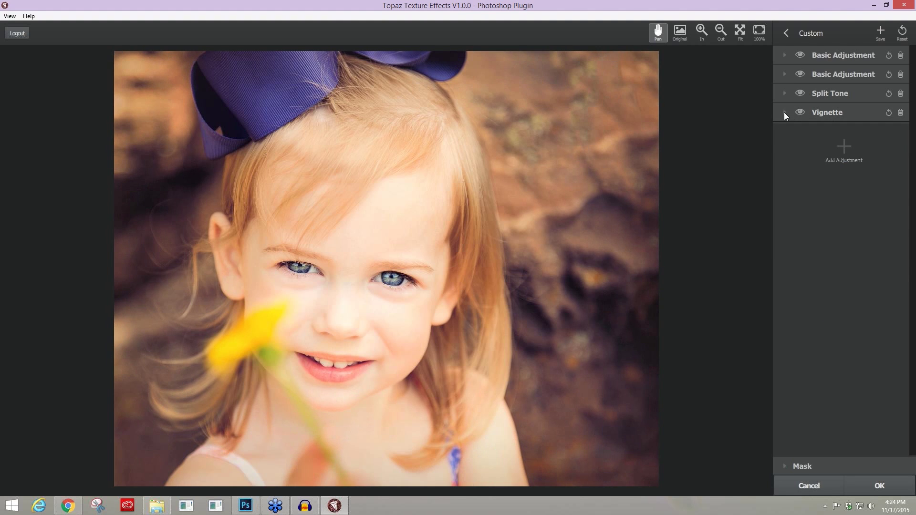
{"action": "left_click", "coordinate": [846, 147]}
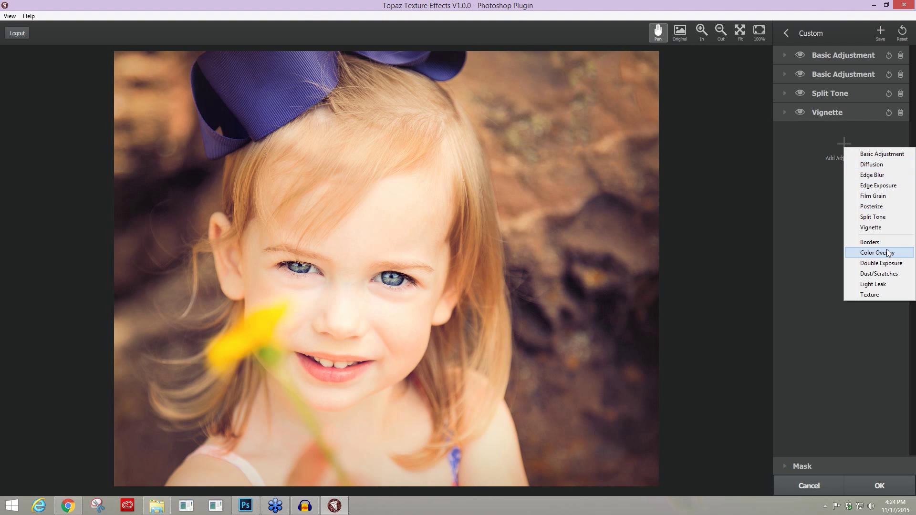
{"action": "left_click", "coordinate": [865, 176]}
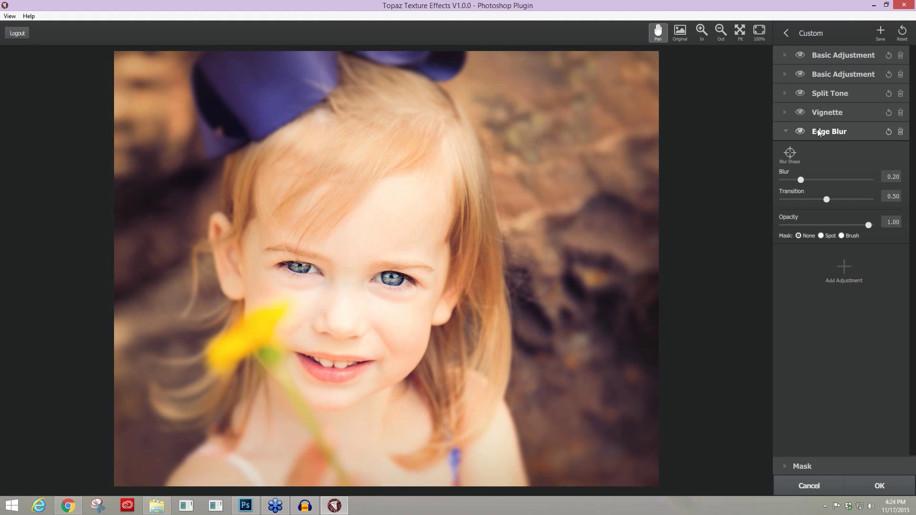
Reposition, narrow and slightly tilt the Edge Blur's elliptical shape so it surrounds the girl's face.
{"action": "left_click", "coordinate": [791, 153]}
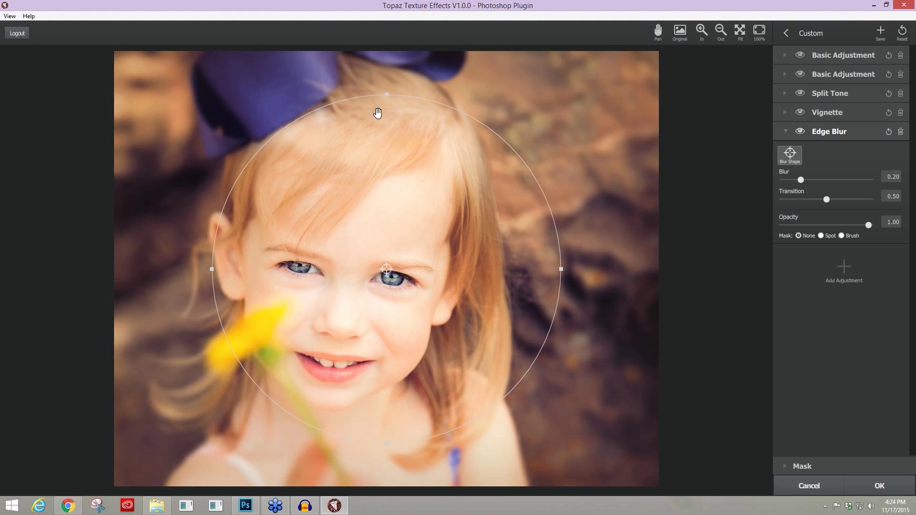
{"action": "left_click_drag", "start_coordinate": [415, 274], "coordinate": [414, 274]}
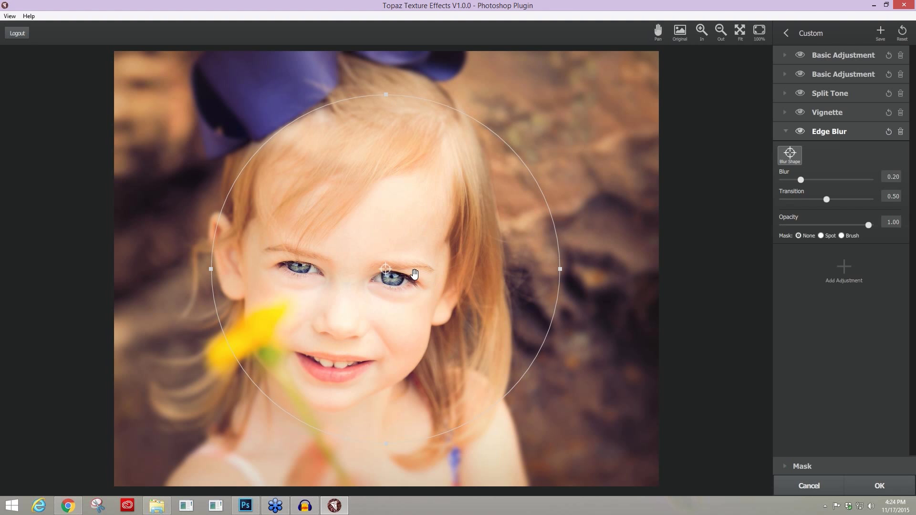
{"action": "left_click_drag", "start_coordinate": [408, 296], "coordinate": [396, 302]}
{"action": "left_click_drag", "start_coordinate": [350, 456], "coordinate": [350, 438]}
{"action": "left_click_drag", "start_coordinate": [388, 293], "coordinate": [374, 282]}
{"action": "left_click_drag", "start_coordinate": [338, 98], "coordinate": [338, 92]}
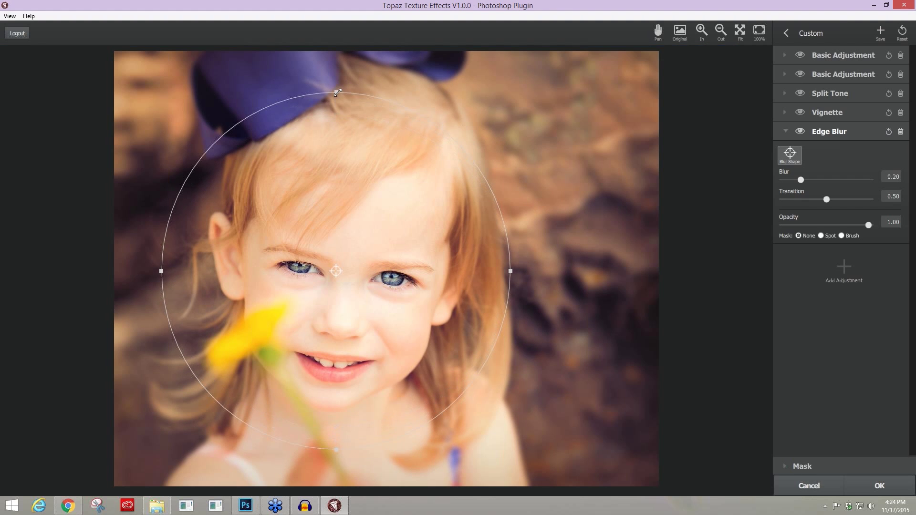
{"action": "left_click_drag", "start_coordinate": [530, 297], "coordinate": [527, 315]}
{"action": "left_click_drag", "start_coordinate": [171, 252], "coordinate": [181, 254]}
{"action": "left_click_drag", "start_coordinate": [350, 277], "coordinate": [349, 271]}
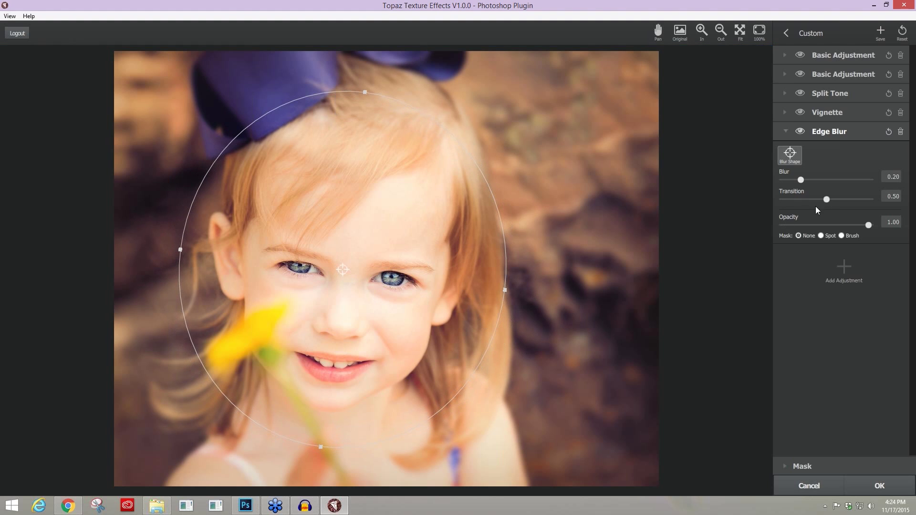
{"action": "left_click", "coordinate": [795, 156]}
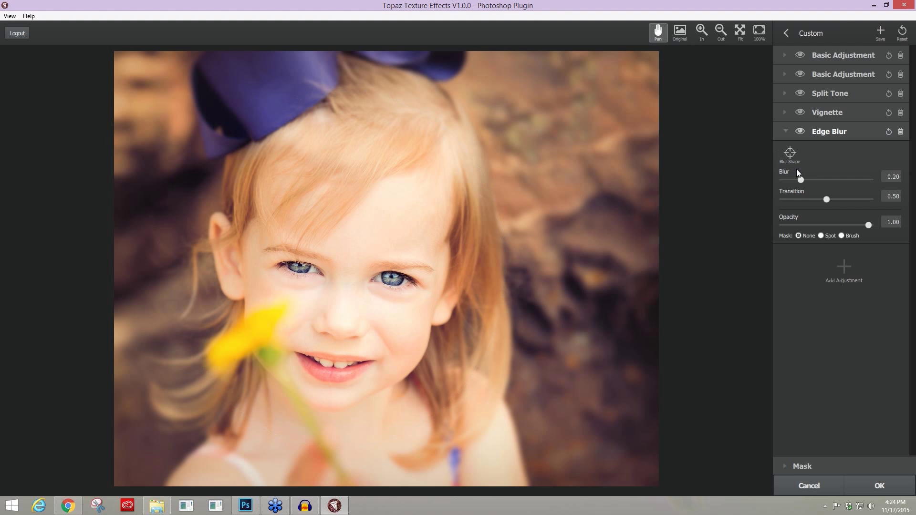
Set the edge blur amount to 0.72 and, after testing both transition extremes, the transition to 0.51.
{"action": "left_click_drag", "start_coordinate": [822, 180], "coordinate": [798, 182]}
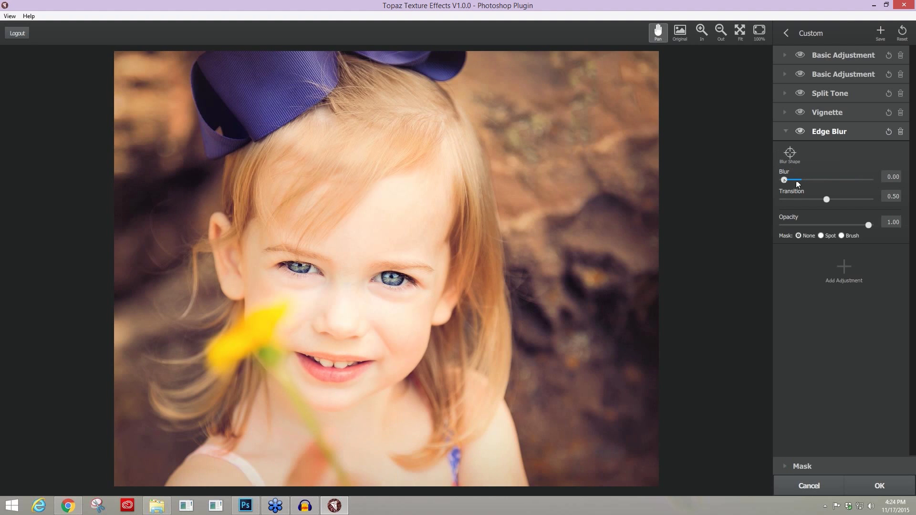
{"action": "left_click", "coordinate": [797, 181]}
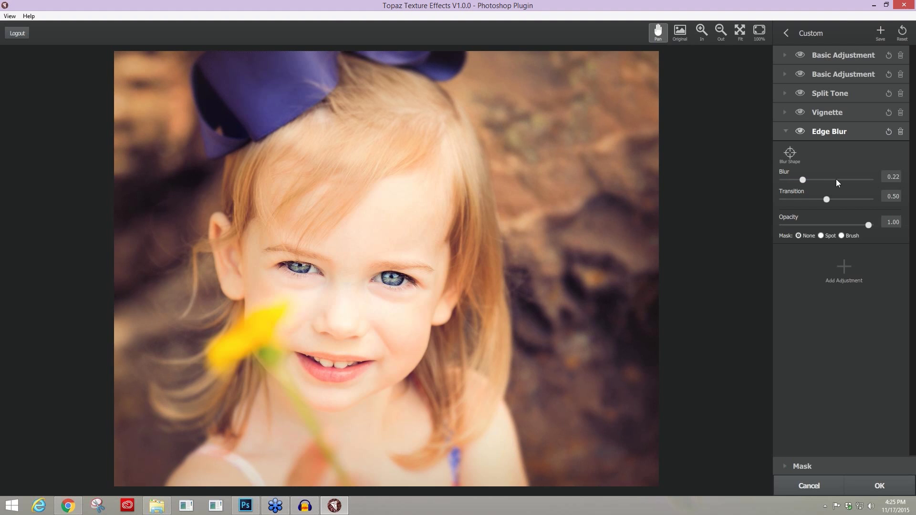
{"action": "left_click_drag", "start_coordinate": [836, 179], "coordinate": [846, 180]}
{"action": "left_click", "coordinate": [882, 199]}
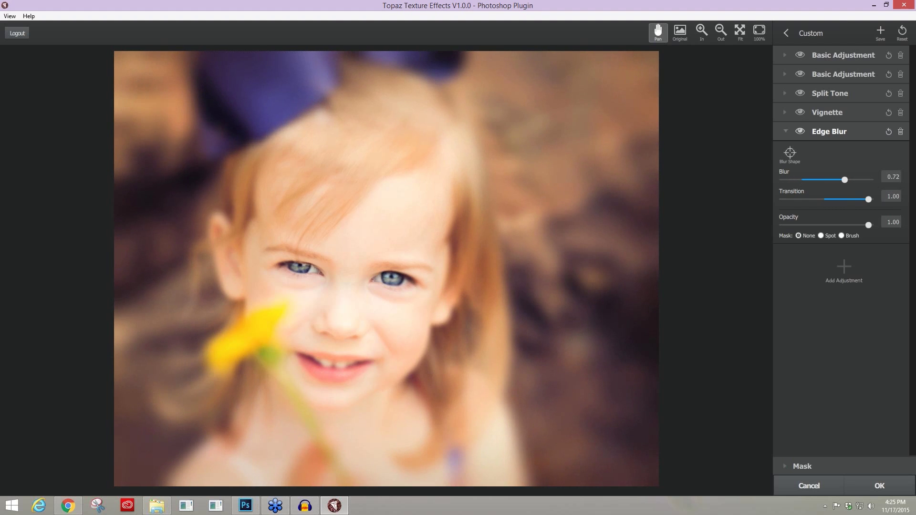
{"action": "left_click_drag", "start_coordinate": [834, 197], "coordinate": [694, 206]}
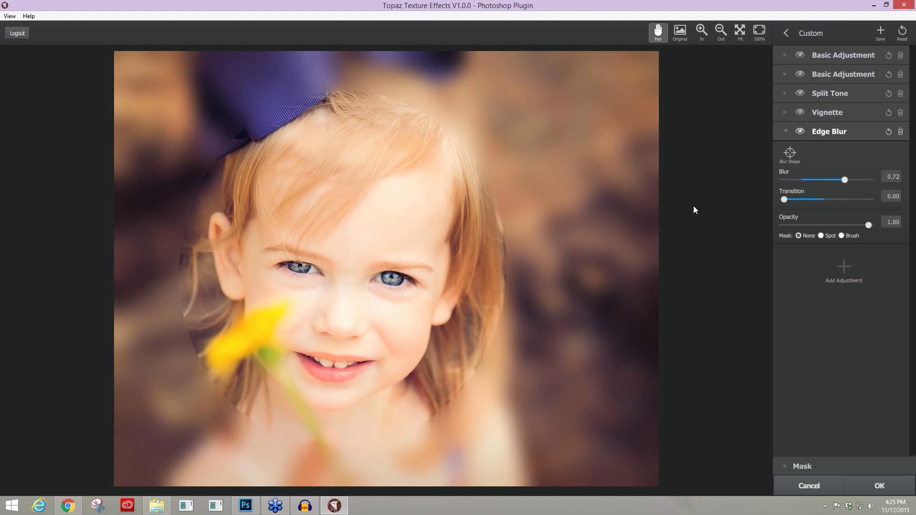
{"action": "left_click_drag", "start_coordinate": [807, 210], "coordinate": [827, 208]}
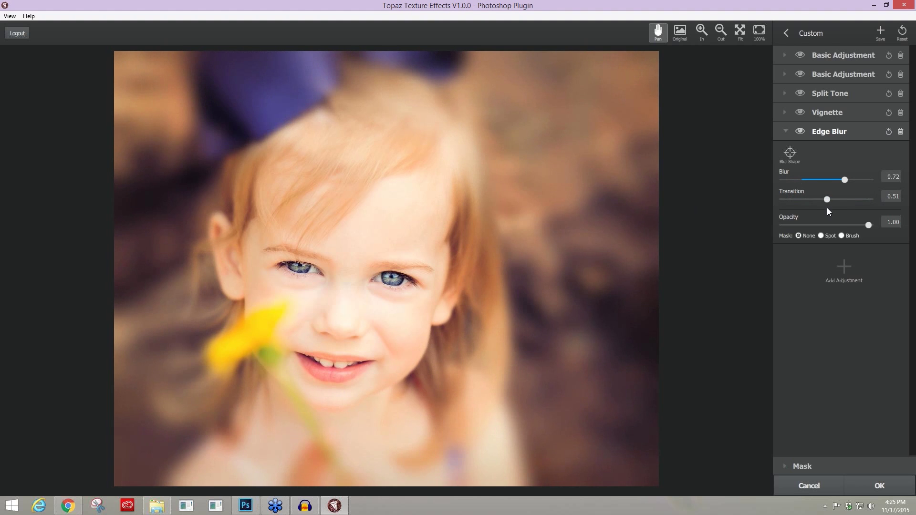
Lower the edge blur amount to 0.24, compare the portrait with the blur hidden, and collapse the Edge Blur settings.
{"action": "left_click", "coordinate": [805, 180]}
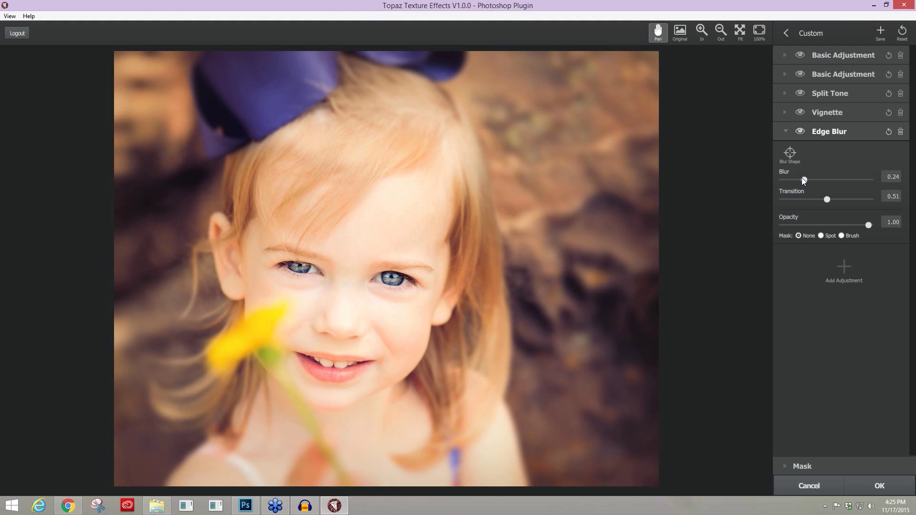
{"action": "left_click", "coordinate": [800, 132]}
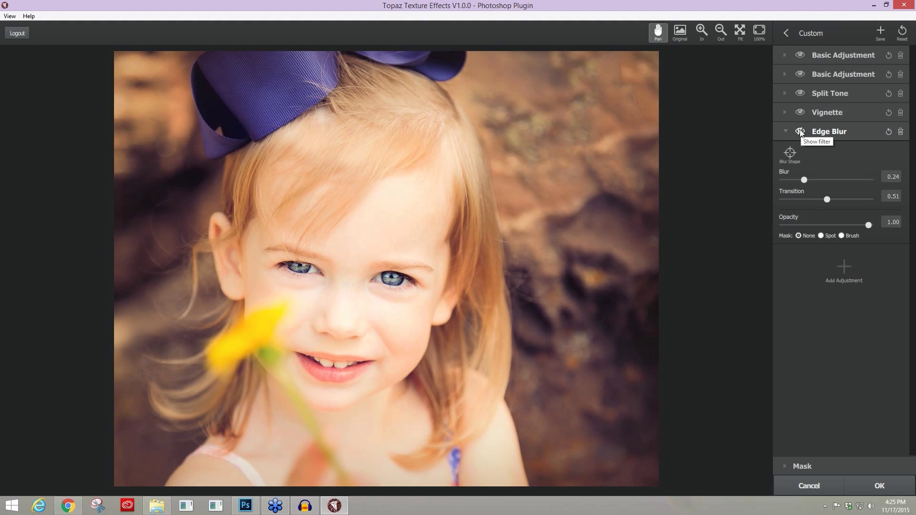
{"action": "left_click", "coordinate": [801, 132]}
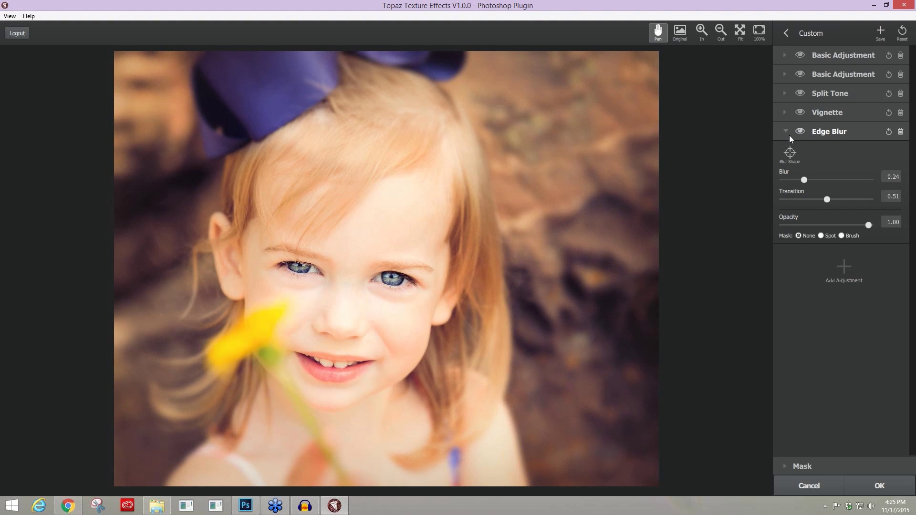
{"action": "left_click", "coordinate": [786, 132]}
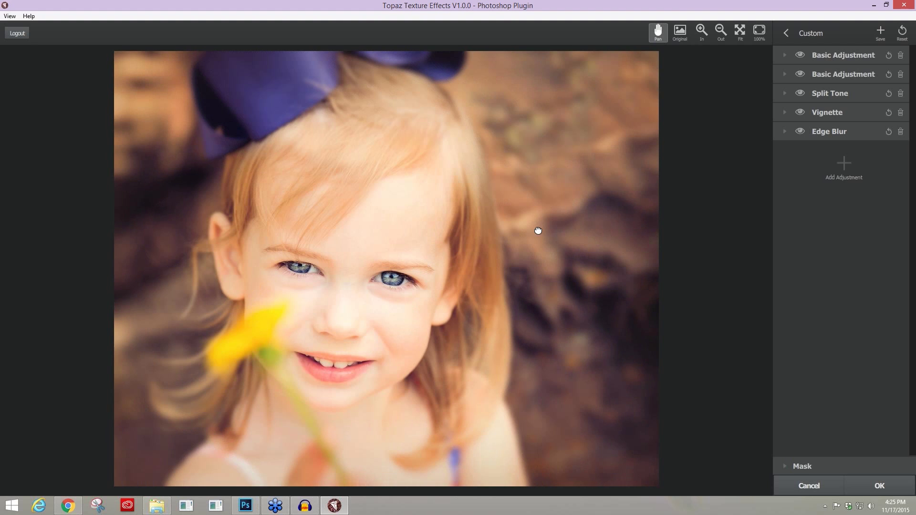
Compare the portrait with the original image and add a Texture adjustment to the look.
{"action": "left_click_drag", "start_coordinate": [539, 231], "coordinate": [549, 224]}
{"action": "left_click_drag", "start_coordinate": [683, 33], "coordinate": [682, 36]}
{"action": "left_click", "coordinate": [842, 164]}
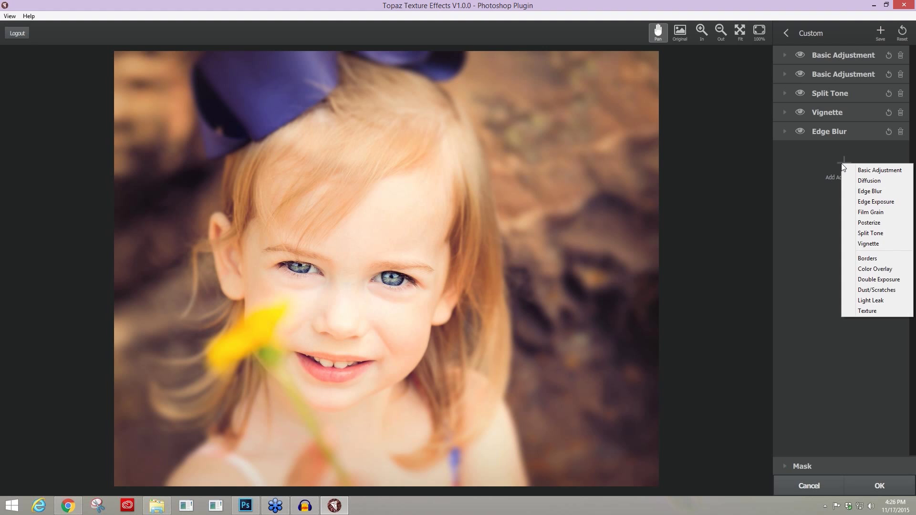
{"action": "left_click", "coordinate": [866, 310]}
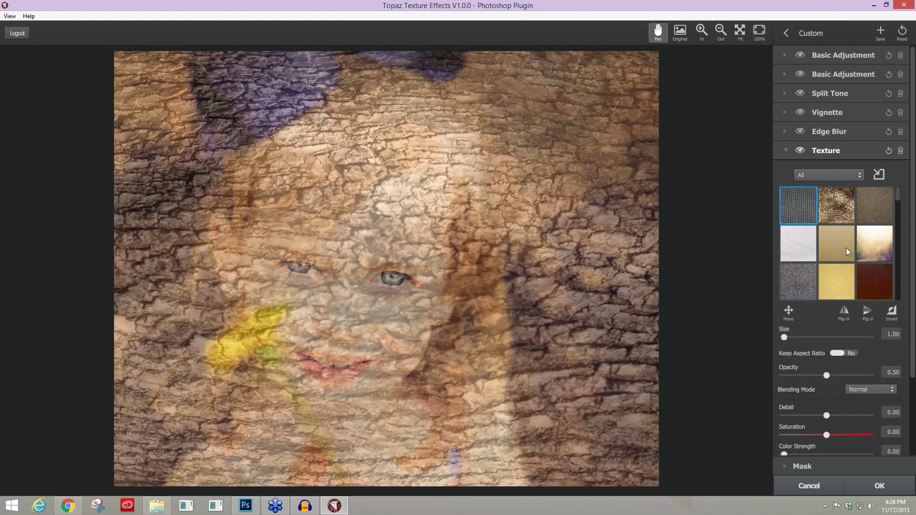
Narrow the texture library to the Soft Grunge category.
{"action": "left_click", "coordinate": [846, 247]}
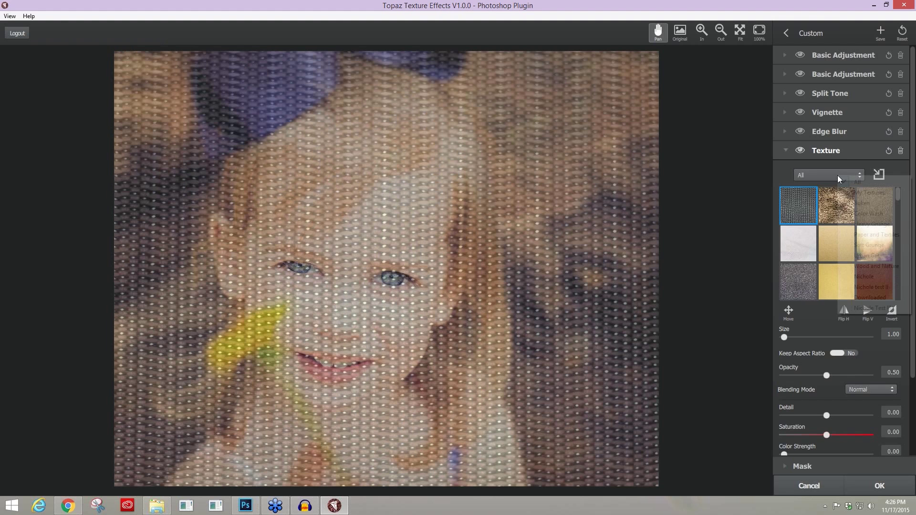
{"action": "left_click", "coordinate": [840, 176]}
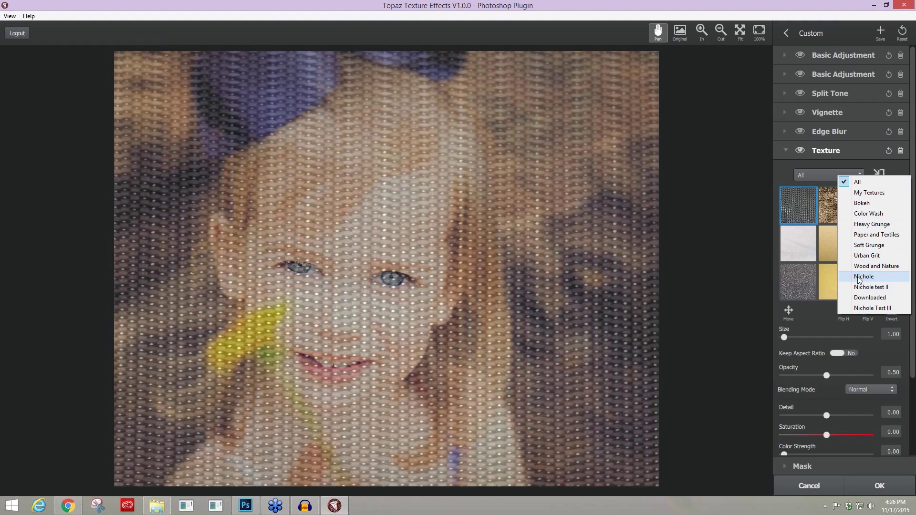
{"action": "left_click", "coordinate": [858, 245]}
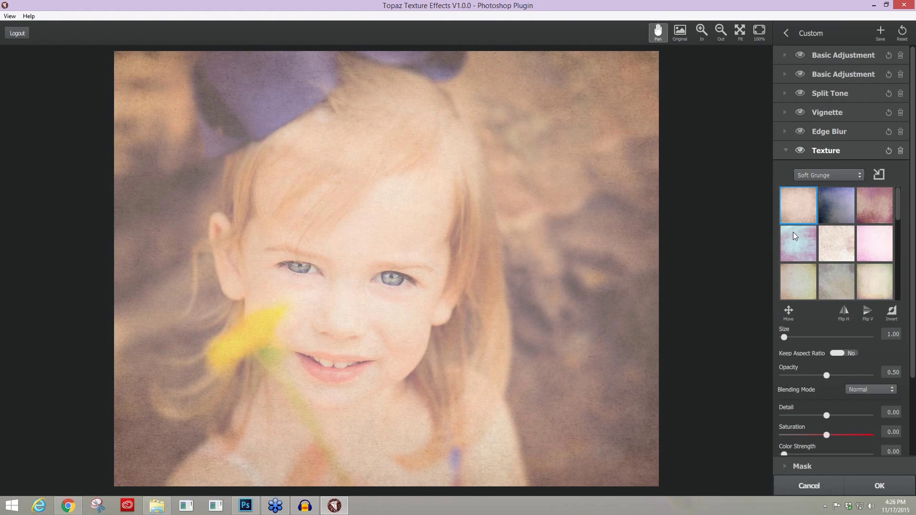
Set the texture's blending mode to Division.
{"action": "scroll", "coordinate": [914, 248], "scroll_direction": "down", "scroll_amount": 1}
{"action": "left_click_drag", "start_coordinate": [914, 248], "coordinate": [914, 274]}
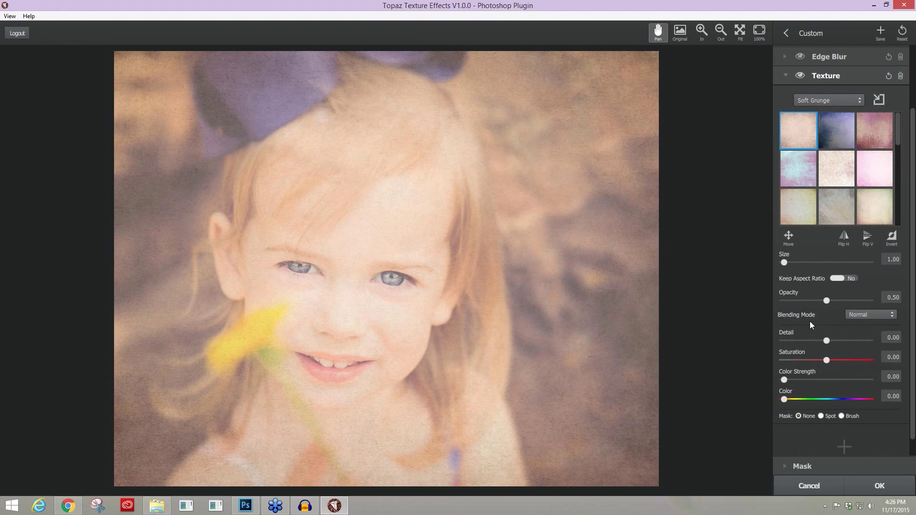
{"action": "left_click", "coordinate": [875, 316]}
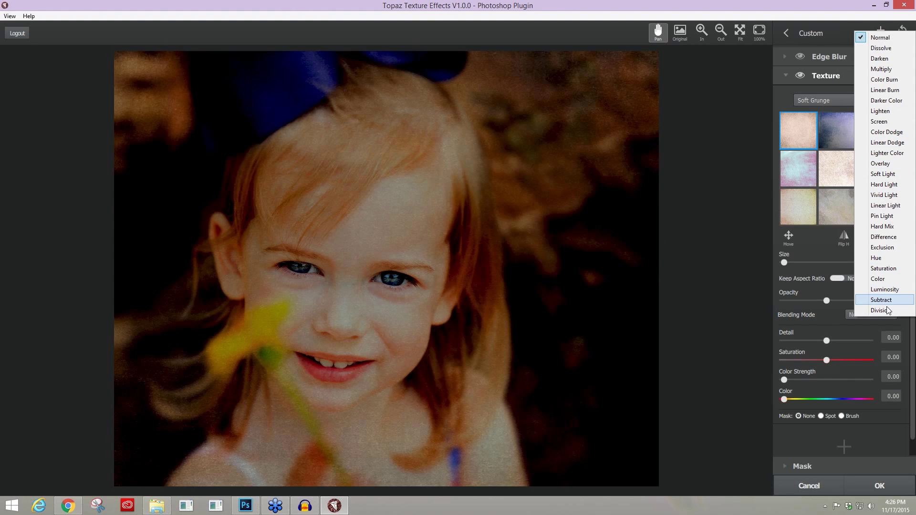
{"action": "left_click", "coordinate": [888, 312]}
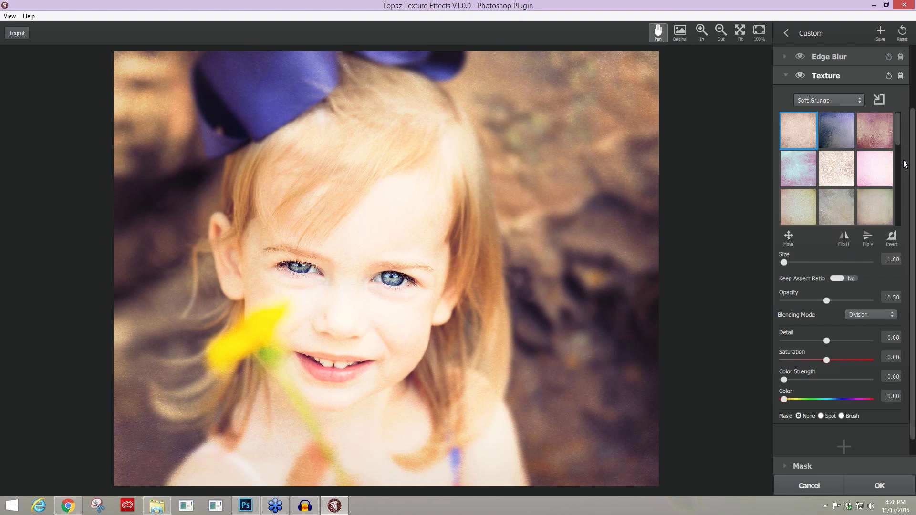
Try textures from the Color Wash category on the portrait and return the library to Soft Grunge.
{"action": "mouse_move", "coordinate": [902, 141]}
{"action": "left_mouse_down"}
{"action": "mouse_move", "coordinate": [904, 198]}
{"action": "mouse_move", "coordinate": [907, 136]}
{"action": "left_mouse_up"}
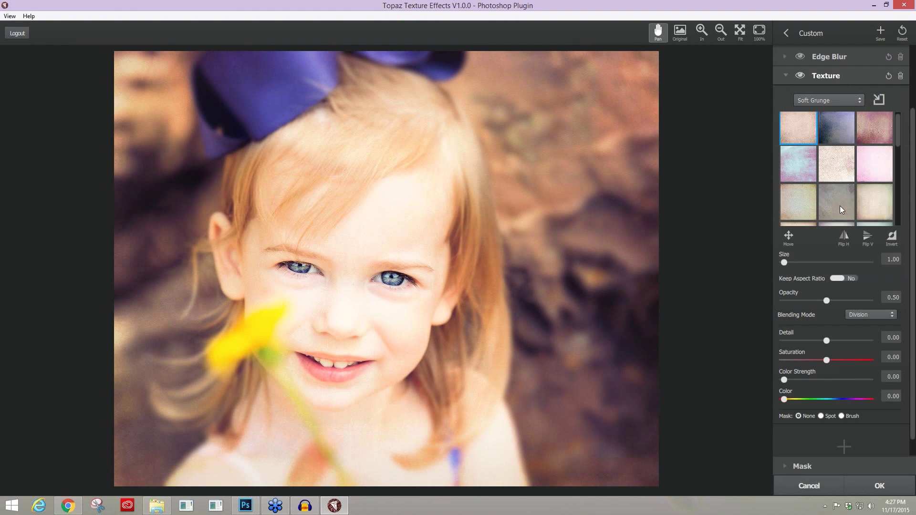
{"action": "scroll", "coordinate": [863, 193], "scroll_direction": "up", "scroll_amount": 3}
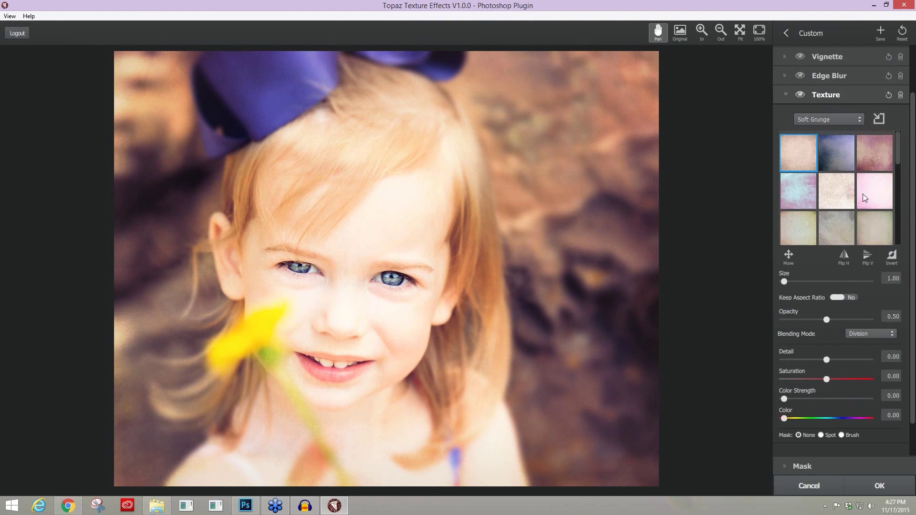
{"action": "left_click", "coordinate": [861, 158]}
{"action": "left_click", "coordinate": [865, 197]}
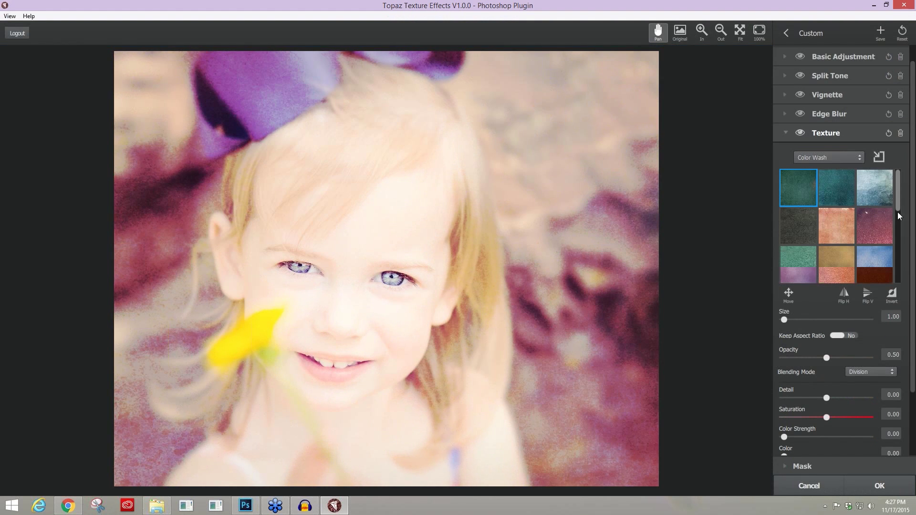
{"action": "left_click_drag", "start_coordinate": [898, 212], "coordinate": [872, 252]}
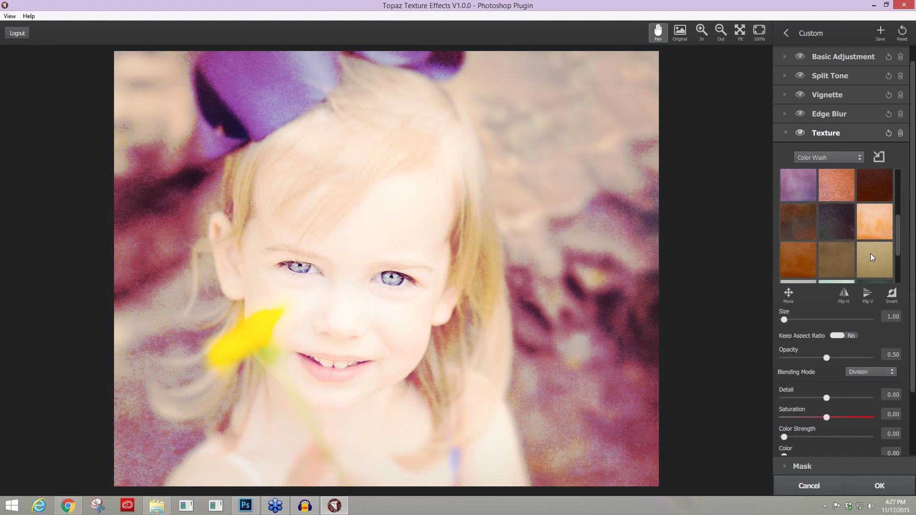
{"action": "left_click", "coordinate": [871, 253]}
{"action": "left_click", "coordinate": [868, 227]}
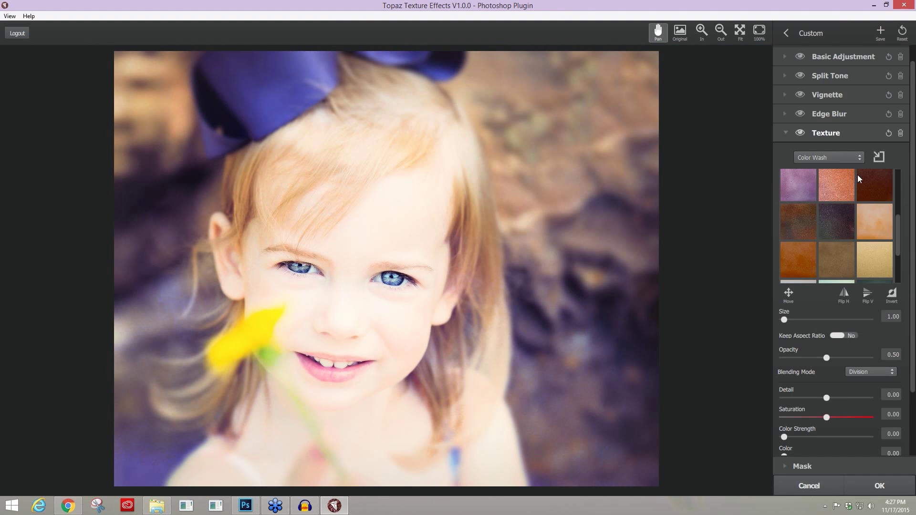
{"action": "left_click", "coordinate": [846, 157]}
{"action": "left_click", "coordinate": [868, 225]}
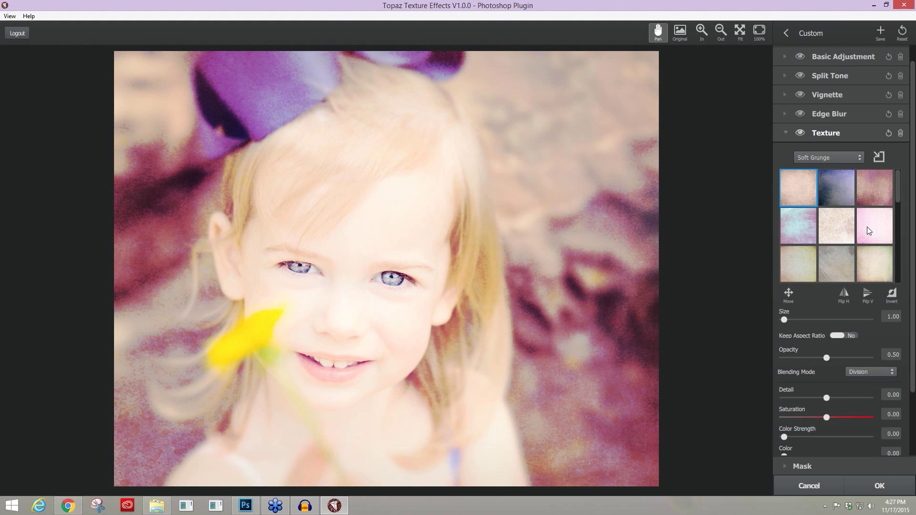
Apply the nearly white Soft Grunge texture found further down the texture library.
{"action": "scroll", "coordinate": [887, 202], "scroll_direction": "down", "scroll_amount": 1}
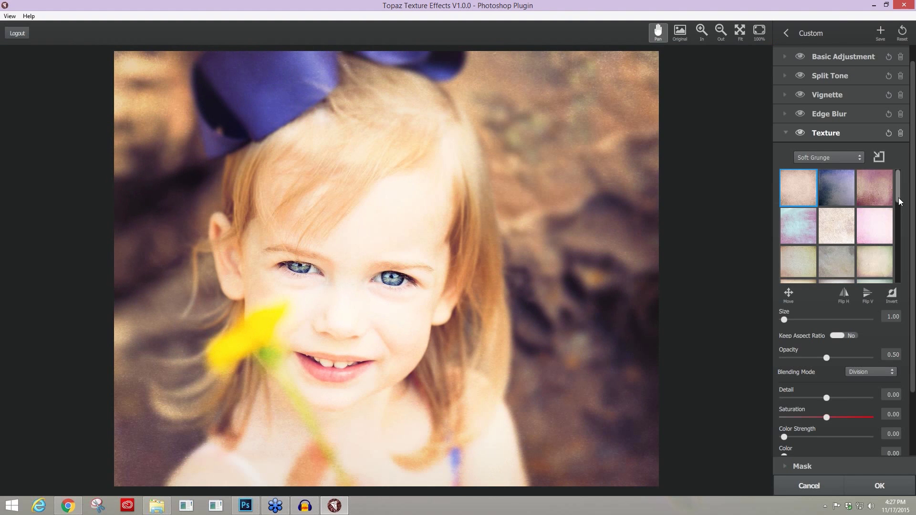
{"action": "left_click_drag", "start_coordinate": [899, 199], "coordinate": [901, 227]}
{"action": "left_click", "coordinate": [793, 247]}
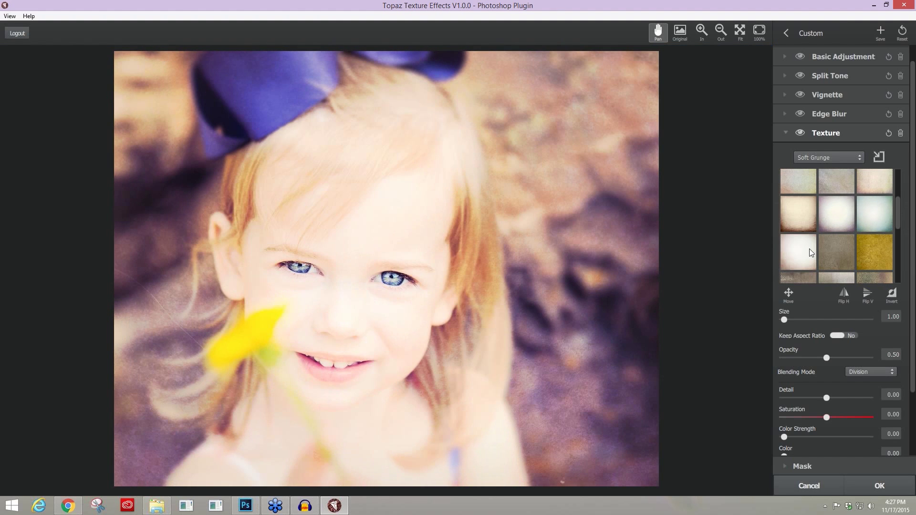
{"action": "left_click", "coordinate": [805, 250]}
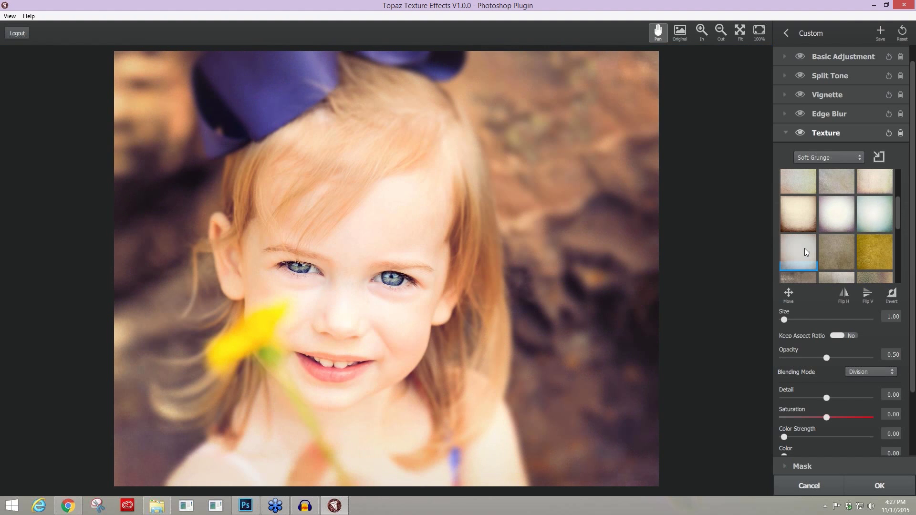
Compare the portrait with the texture hidden and, after testing full opacity, set the texture opacity to 0.55.
{"action": "left_click", "coordinate": [801, 134]}
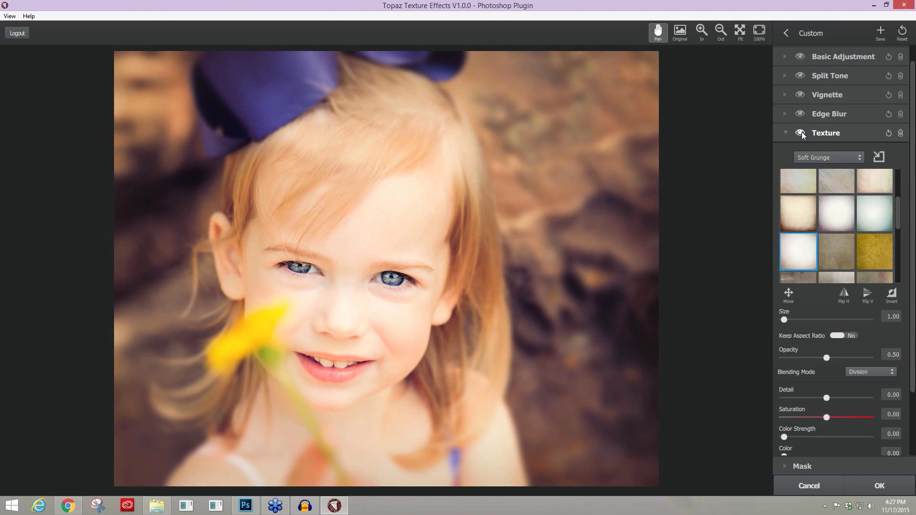
{"action": "left_click", "coordinate": [802, 133]}
{"action": "left_click", "coordinate": [802, 133]}
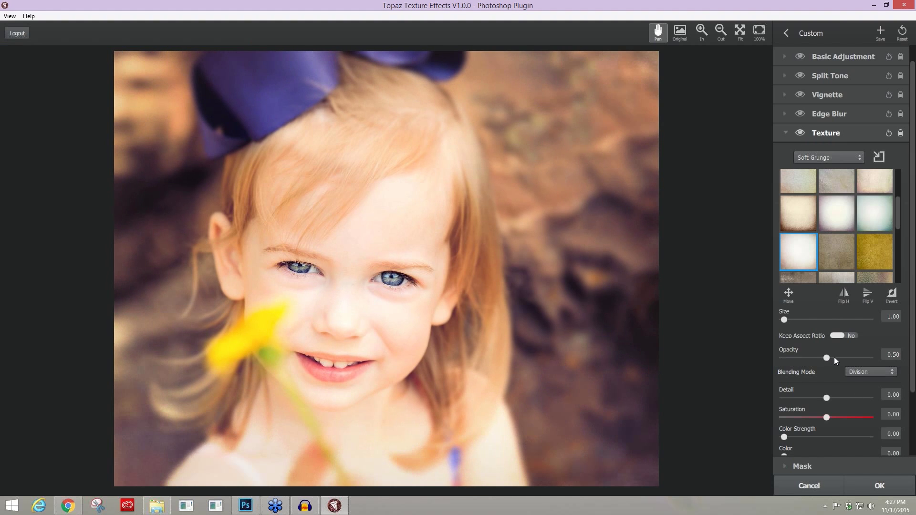
{"action": "left_click_drag", "start_coordinate": [834, 357], "coordinate": [875, 360]}
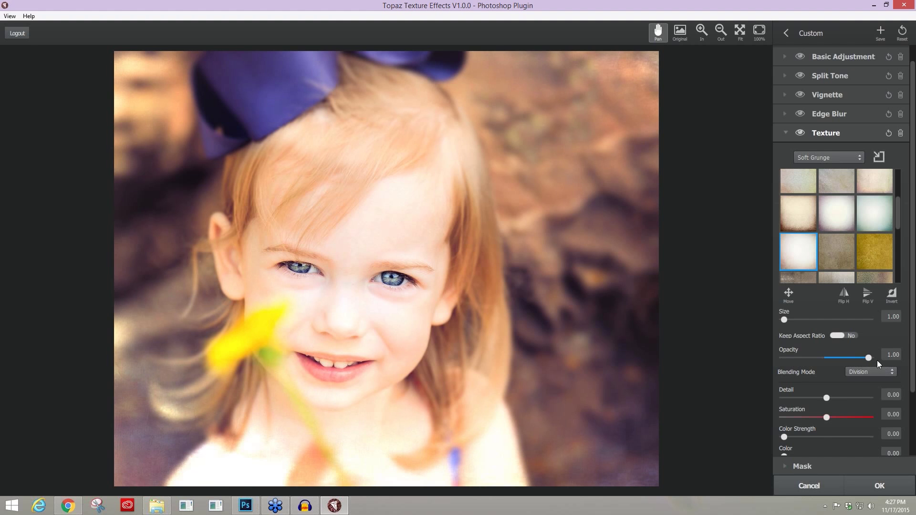
{"action": "left_click_drag", "start_coordinate": [860, 357], "coordinate": [831, 358]}
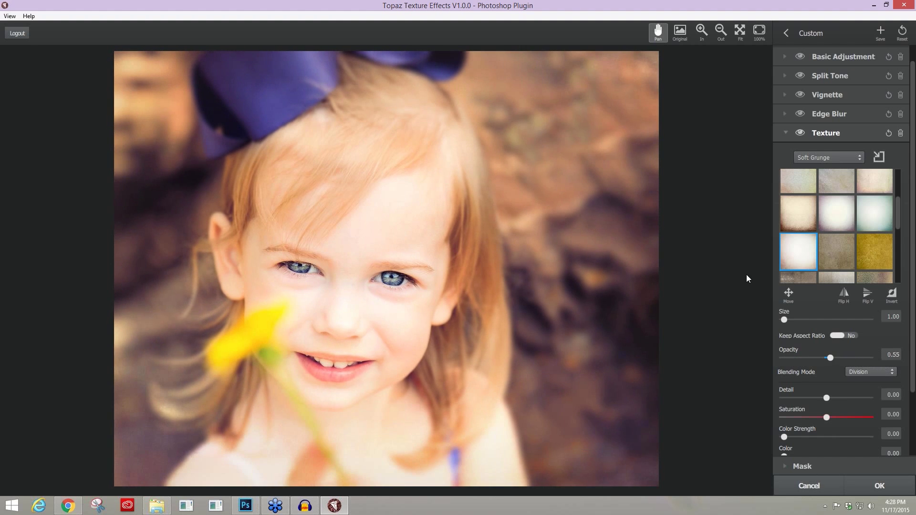
Inspect the texture at 100% while testing stronger detail up to 1.00, and set the texture's detail to 0.15.
{"action": "left_click", "coordinate": [760, 44]}
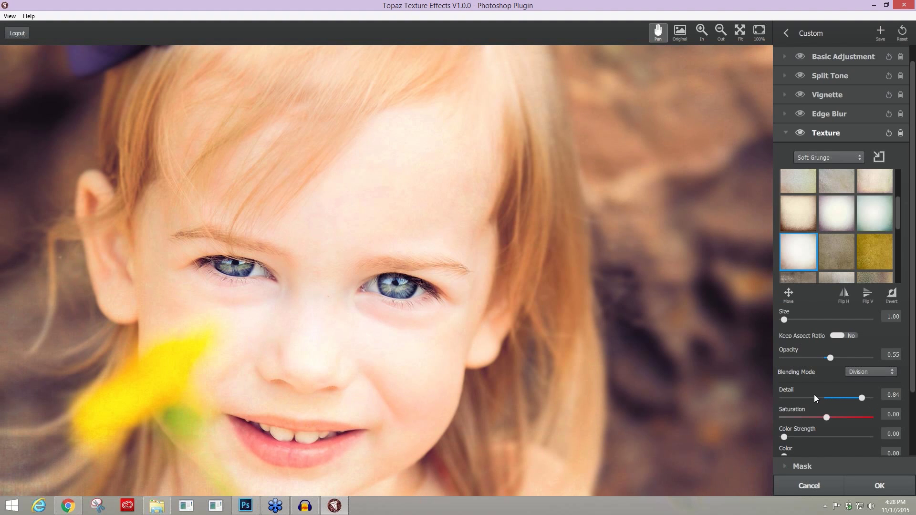
{"action": "left_click_drag", "start_coordinate": [815, 394], "coordinate": [878, 391]}
{"action": "left_click_drag", "start_coordinate": [514, 170], "coordinate": [507, 269]}
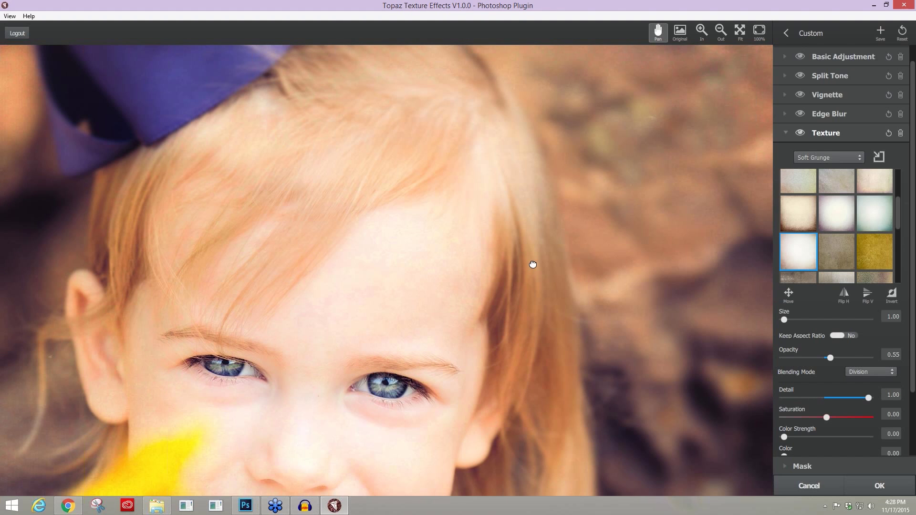
{"action": "left_click_drag", "start_coordinate": [534, 265], "coordinate": [451, 319]}
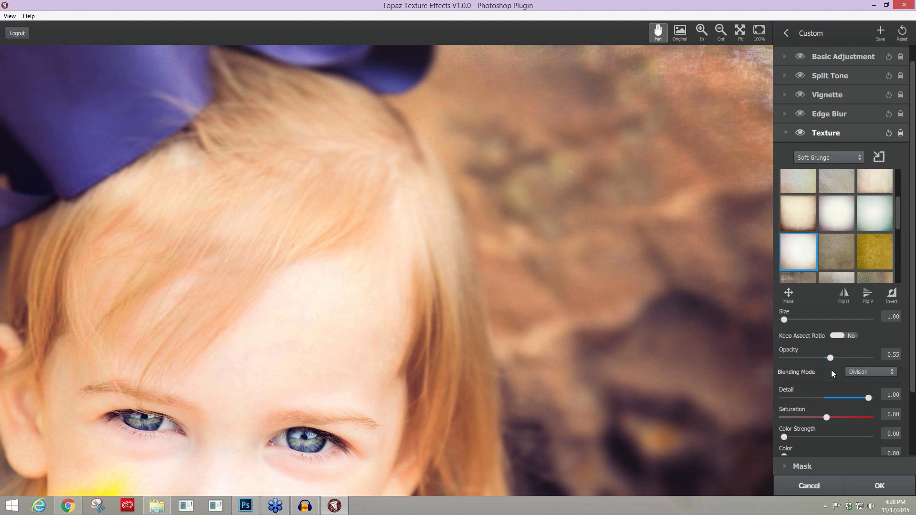
{"action": "left_click_drag", "start_coordinate": [869, 398], "coordinate": [822, 397]}
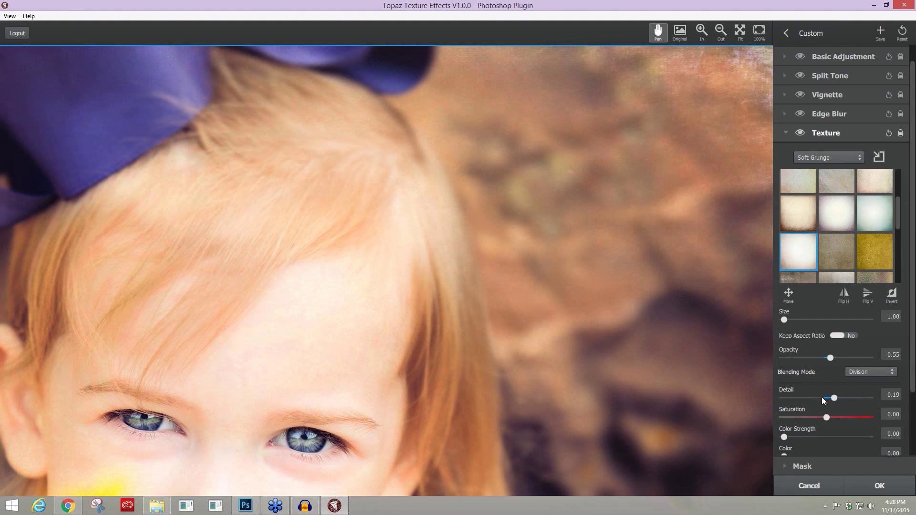
{"action": "left_click_drag", "start_coordinate": [848, 395], "coordinate": [841, 394]}
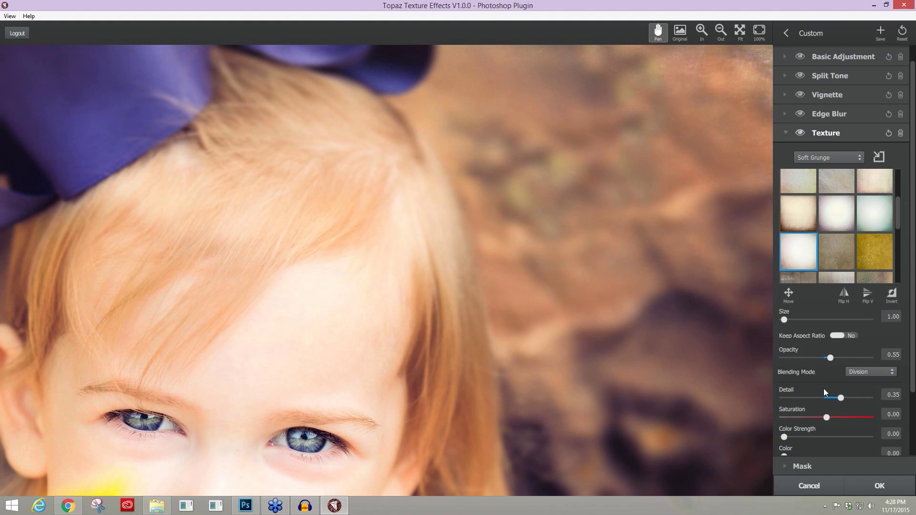
{"action": "left_click_drag", "start_coordinate": [824, 388], "coordinate": [831, 392]}
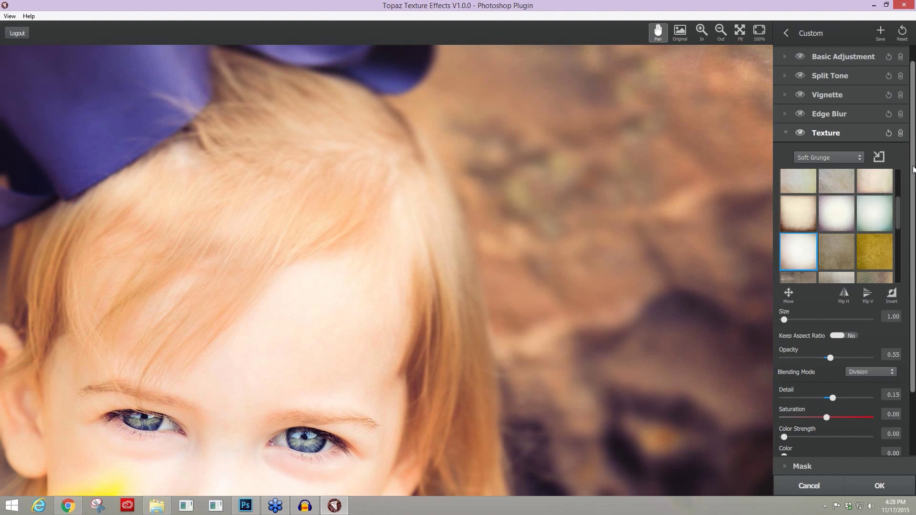
Tint the texture, trying color strength 0.97 with color 0.70 and a weaker color strength of 0.23 with color 0.33.
{"action": "scroll", "coordinate": [878, 239], "scroll_direction": "down", "scroll_amount": 2}
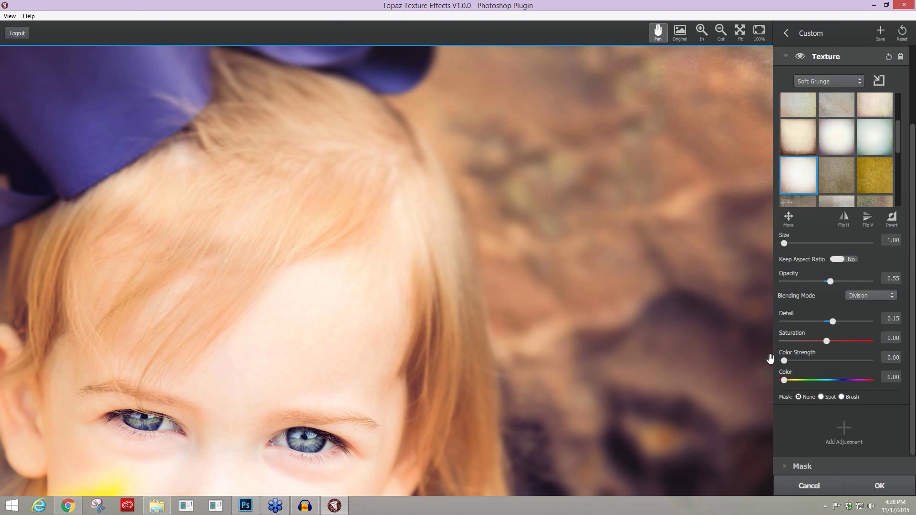
{"action": "scroll", "coordinate": [771, 359], "scroll_direction": "down", "scroll_amount": 2}
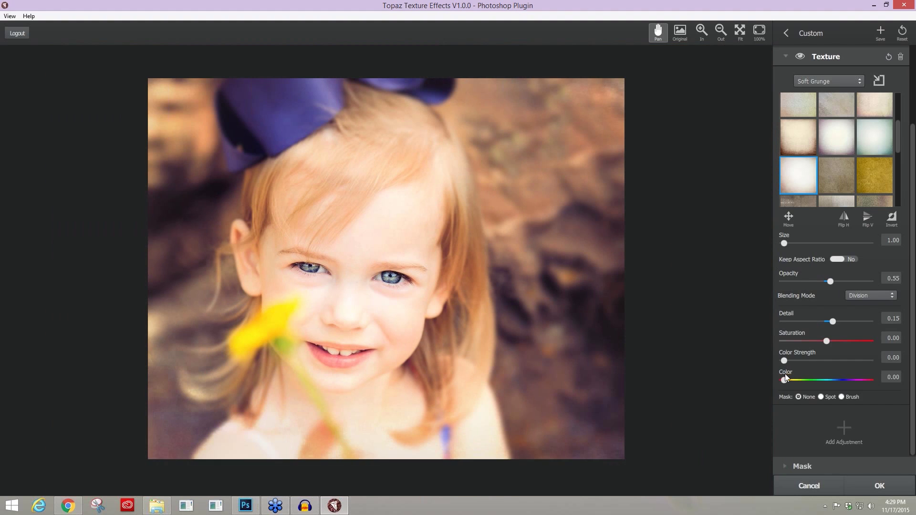
{"action": "left_click_drag", "start_coordinate": [834, 381], "coordinate": [841, 382]}
{"action": "left_click_drag", "start_coordinate": [804, 359], "coordinate": [887, 353]}
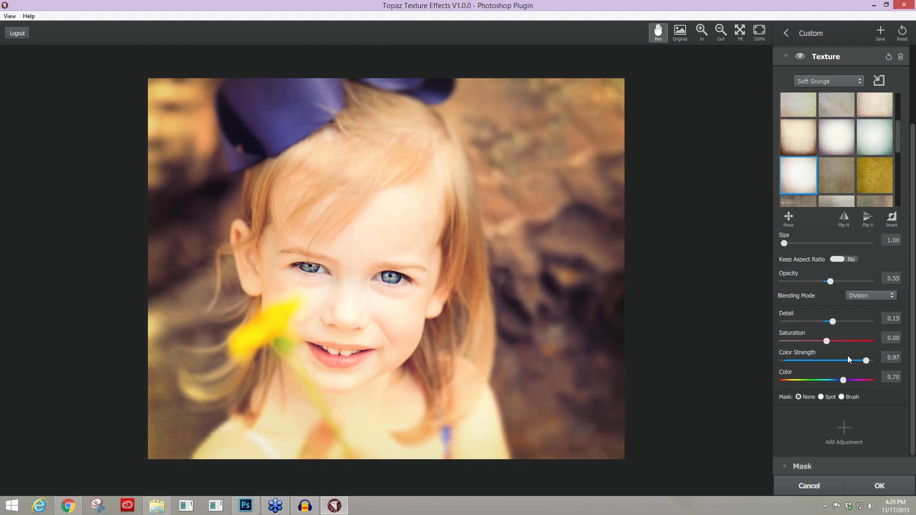
{"action": "left_click_drag", "start_coordinate": [848, 356], "coordinate": [840, 356]}
{"action": "left_click", "coordinate": [875, 358]}
{"action": "mouse_move", "coordinate": [831, 357]}
{"action": "left_mouse_down"}
{"action": "mouse_move", "coordinate": [781, 357]}
{"action": "mouse_move", "coordinate": [817, 359]}
{"action": "left_mouse_up"}
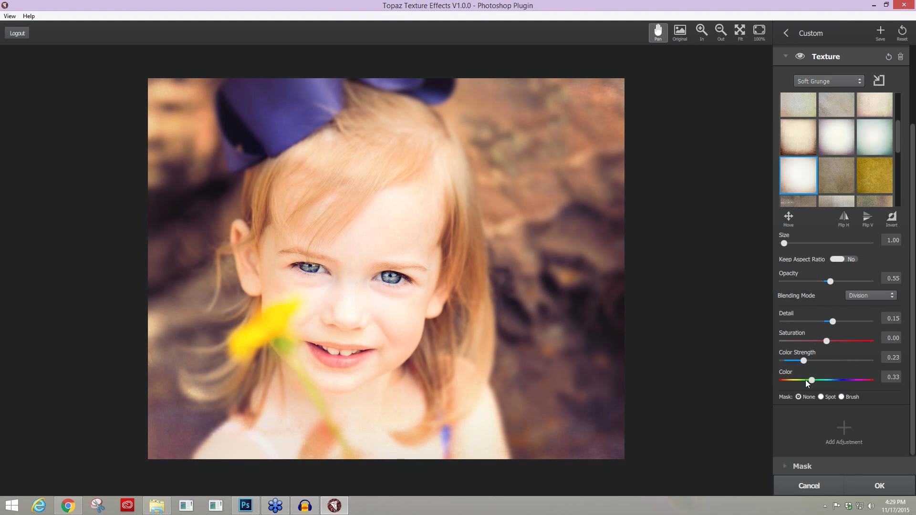
{"action": "left_click_drag", "start_coordinate": [841, 361], "coordinate": [821, 358]}
Compare the portrait with the texture hidden and shown, and collapse the Texture settings.
{"action": "left_click", "coordinate": [800, 57]}
{"action": "left_click", "coordinate": [801, 57]}
{"action": "left_click", "coordinate": [787, 57]}
Add a Light Leak adjustment and switch its library to the Dynamic category.
{"action": "left_click", "coordinate": [846, 186]}
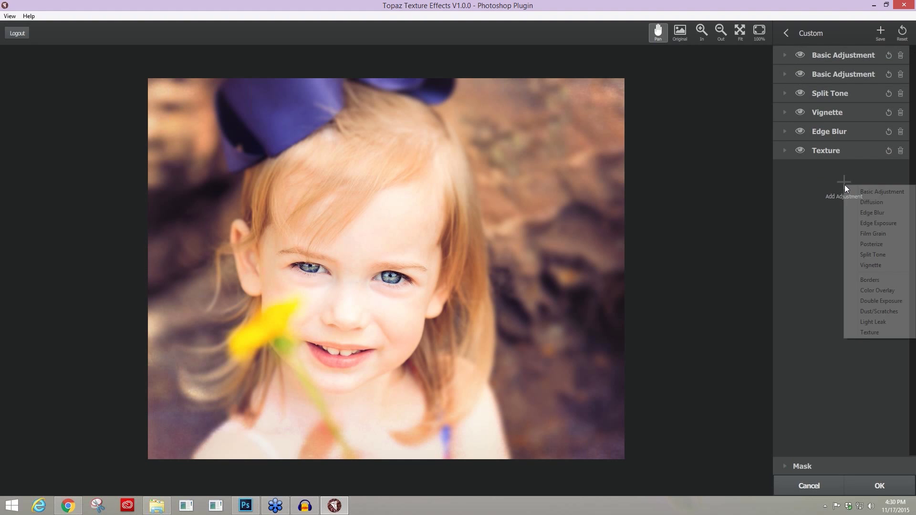
{"action": "left_click", "coordinate": [873, 323]}
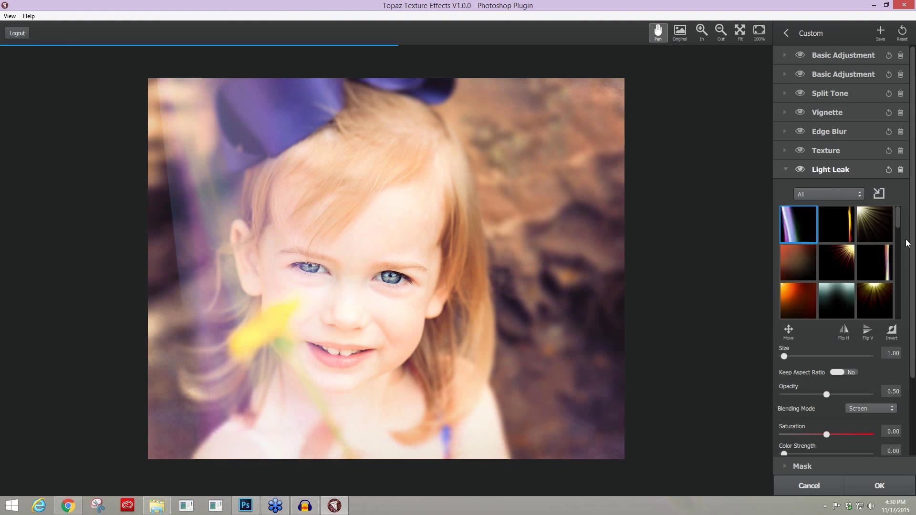
{"action": "scroll", "coordinate": [812, 238], "scroll_direction": "down", "scroll_amount": 3}
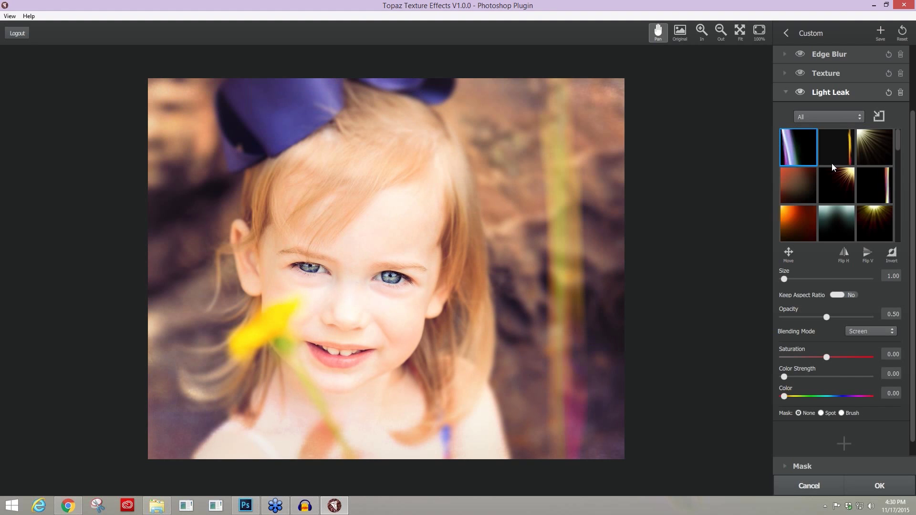
{"action": "left_click", "coordinate": [854, 117]}
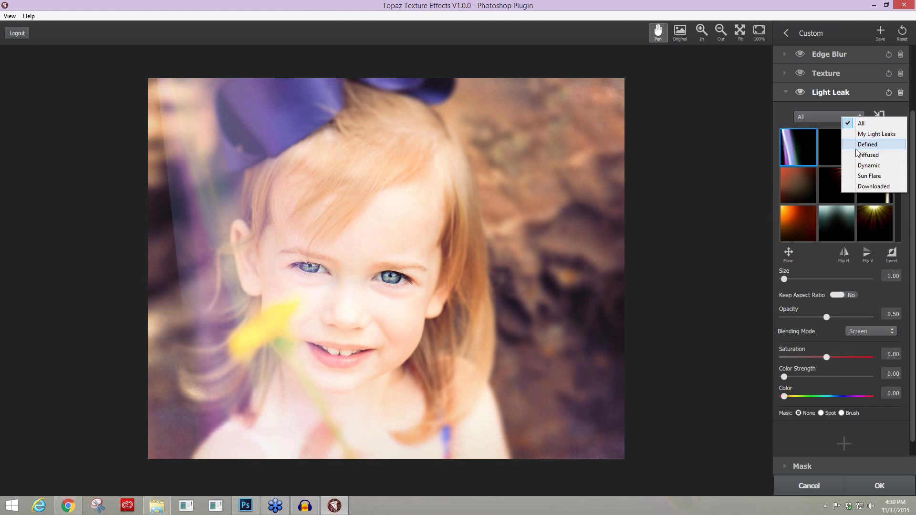
{"action": "key", "text": "Escape"}
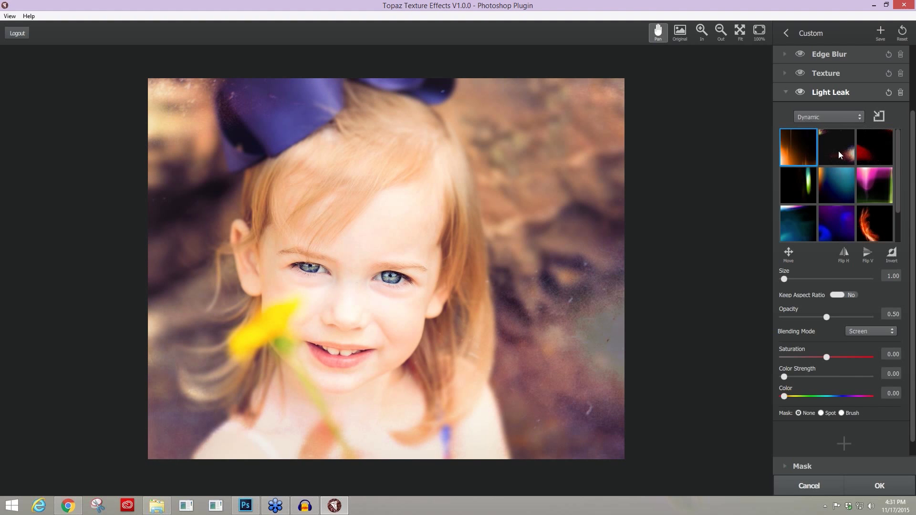
Set the light leak opacity to 1.00 and preview the Dynamic light leaks on the portrait.
{"action": "left_click_drag", "start_coordinate": [894, 161], "coordinate": [894, 214]}
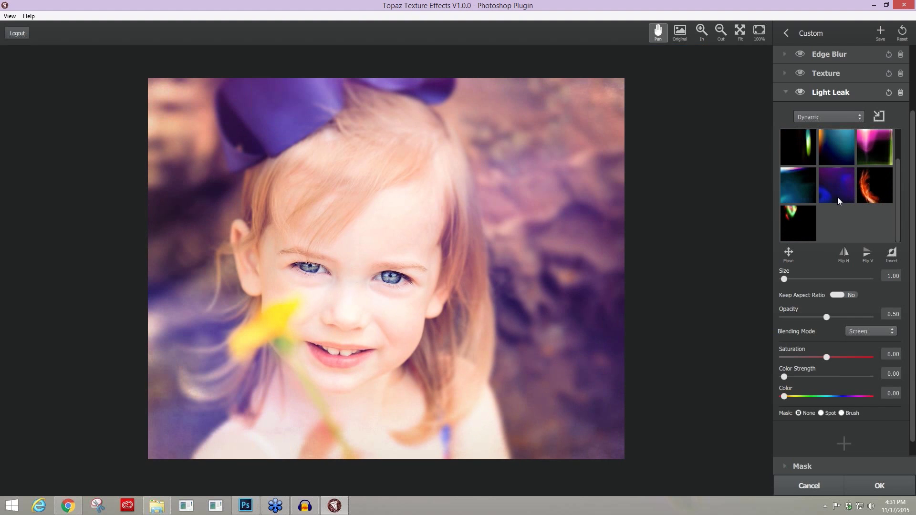
{"action": "left_click_drag", "start_coordinate": [826, 317], "coordinate": [870, 316]}
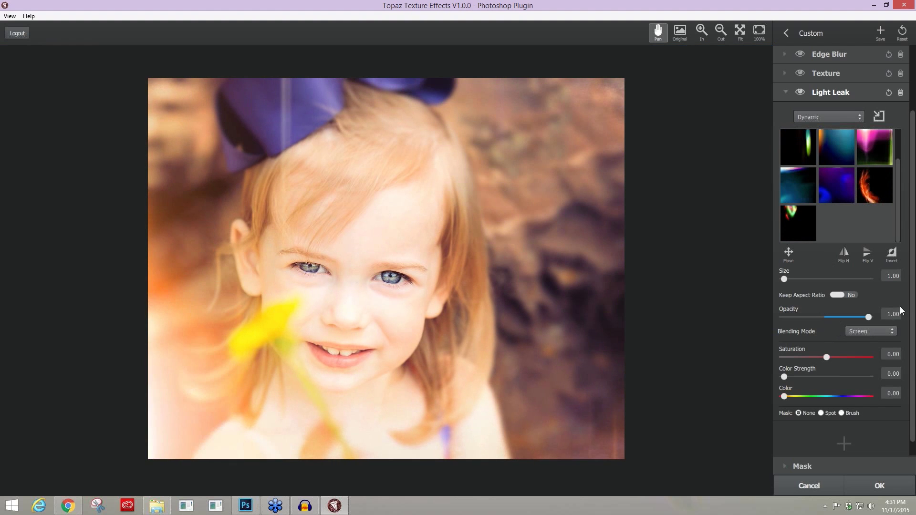
{"action": "left_click_drag", "start_coordinate": [914, 307], "coordinate": [915, 287]}
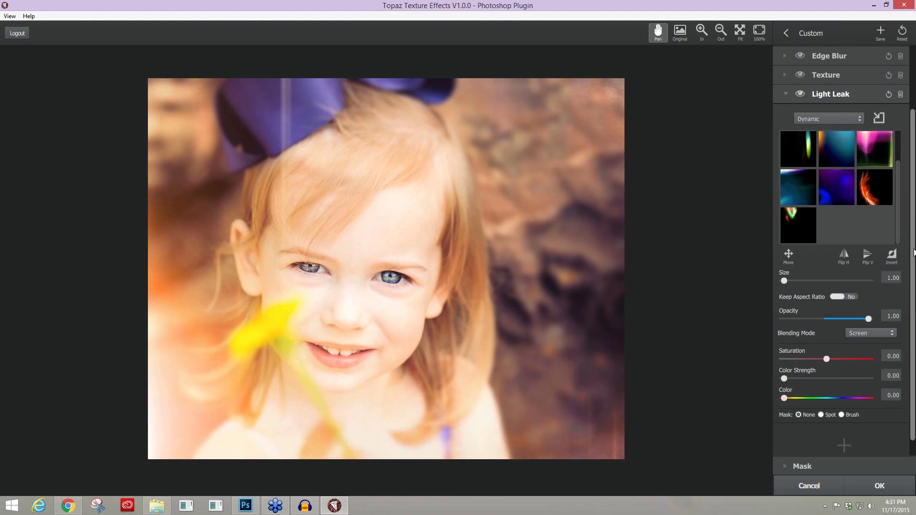
{"action": "scroll", "coordinate": [915, 253], "scroll_direction": "up", "scroll_amount": 2}
{"action": "scroll", "coordinate": [900, 230], "scroll_direction": "up", "scroll_amount": 1}
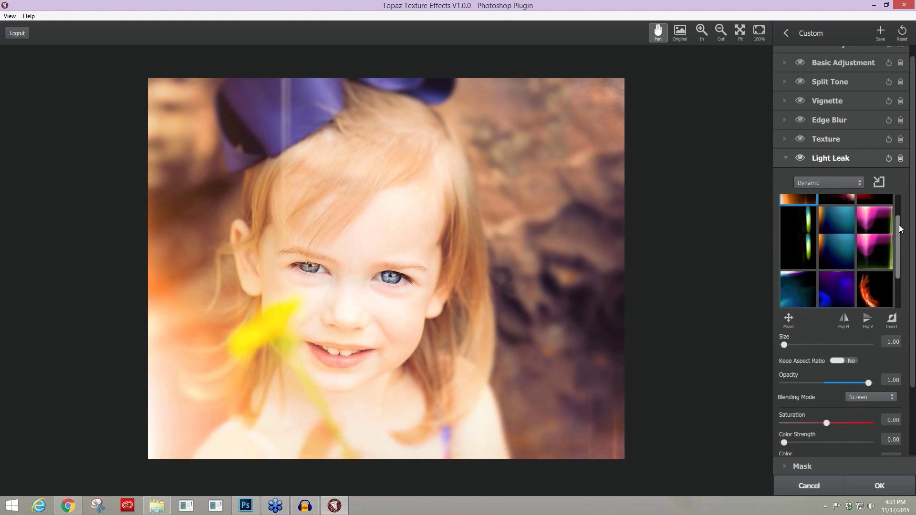
{"action": "scroll", "coordinate": [900, 229], "scroll_direction": "up", "scroll_amount": 1}
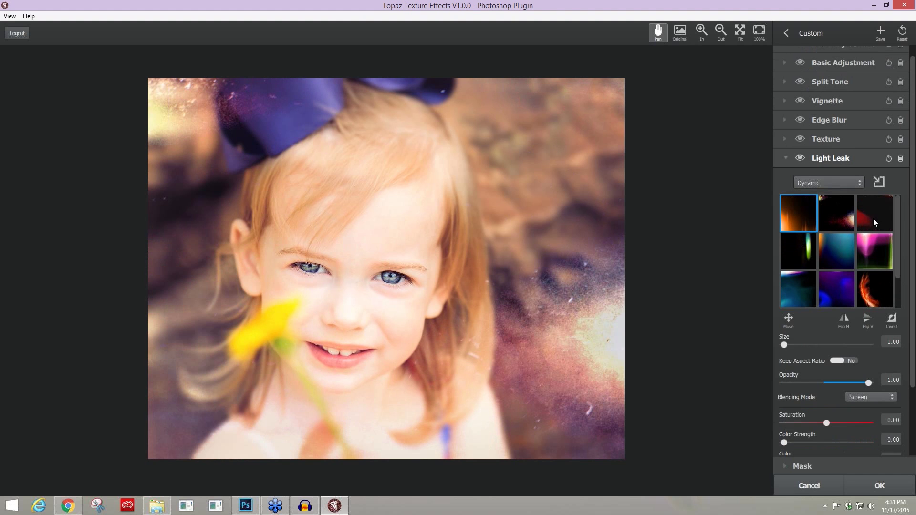
{"action": "left_click", "coordinate": [878, 248]}
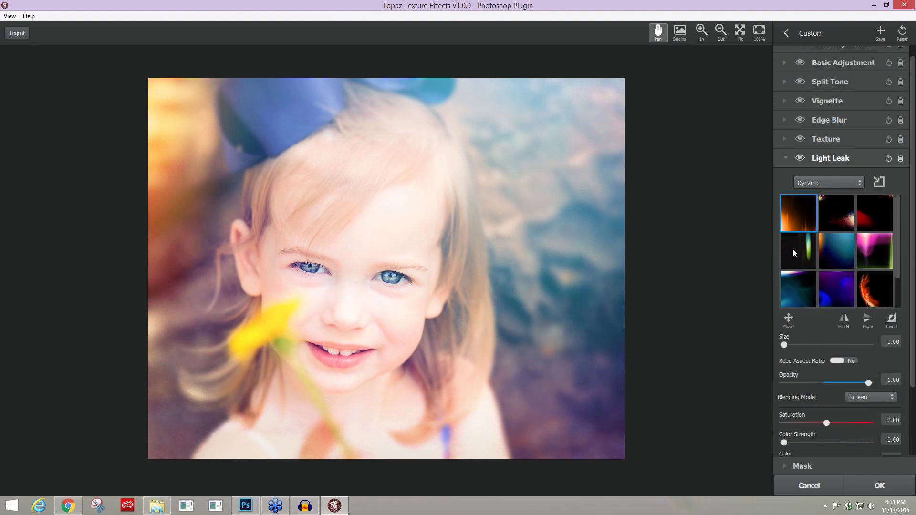
{"action": "left_click", "coordinate": [792, 249]}
{"action": "left_click", "coordinate": [792, 288]}
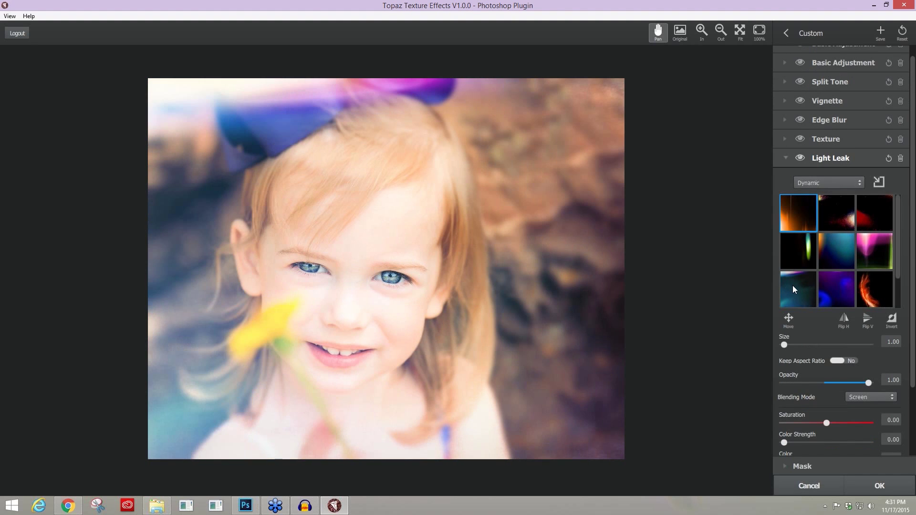
{"action": "left_click", "coordinate": [831, 289]}
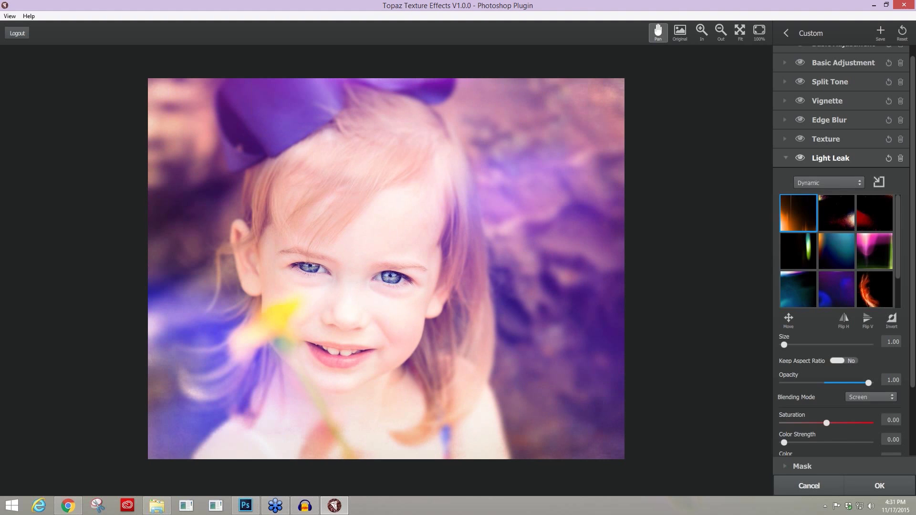
Preview the light leaks of the Defined category on the portrait.
{"action": "left_click", "coordinate": [841, 185]}
{"action": "left_click", "coordinate": [854, 211]}
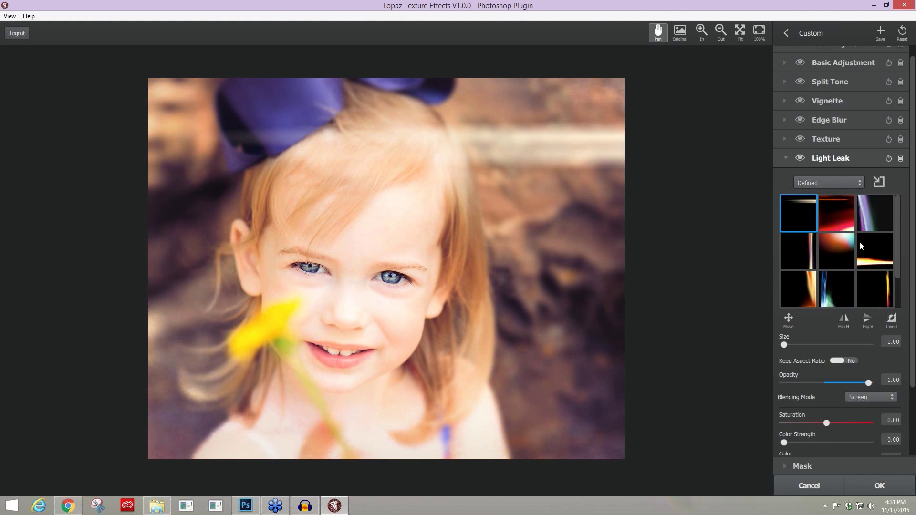
{"action": "scroll", "coordinate": [900, 283], "scroll_direction": "down", "scroll_amount": 1}
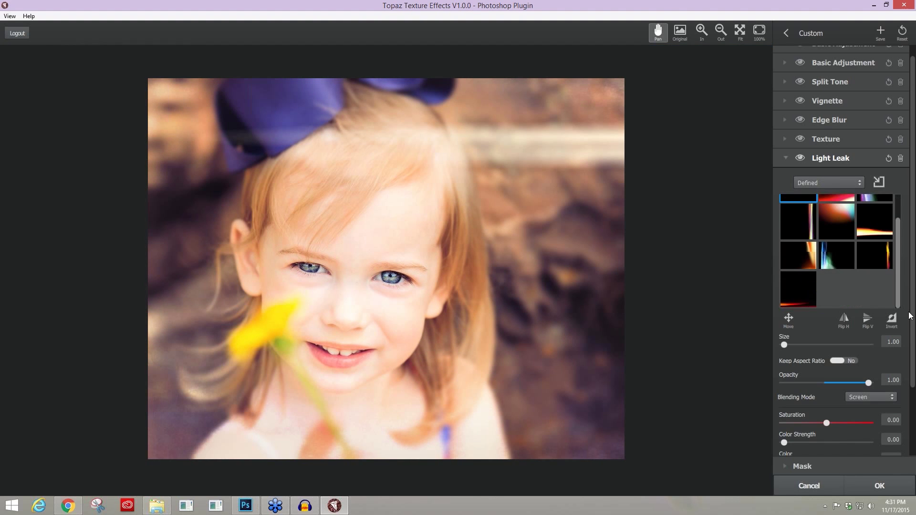
{"action": "scroll", "coordinate": [892, 258], "scroll_direction": "up", "scroll_amount": 1}
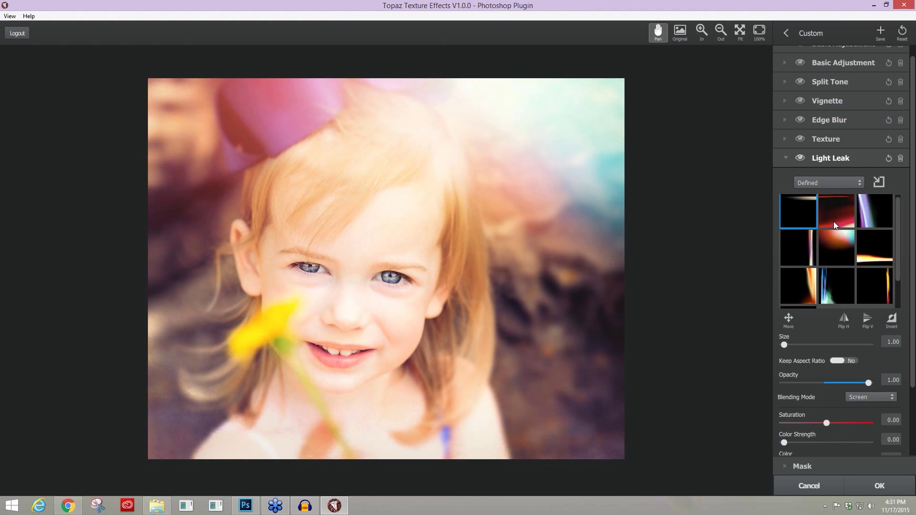
Apply the dark brown light leak at the end of the Diffused category's second row and compare the portrait with it hidden.
{"action": "left_click", "coordinate": [844, 182]}
{"action": "left_click", "coordinate": [870, 217]}
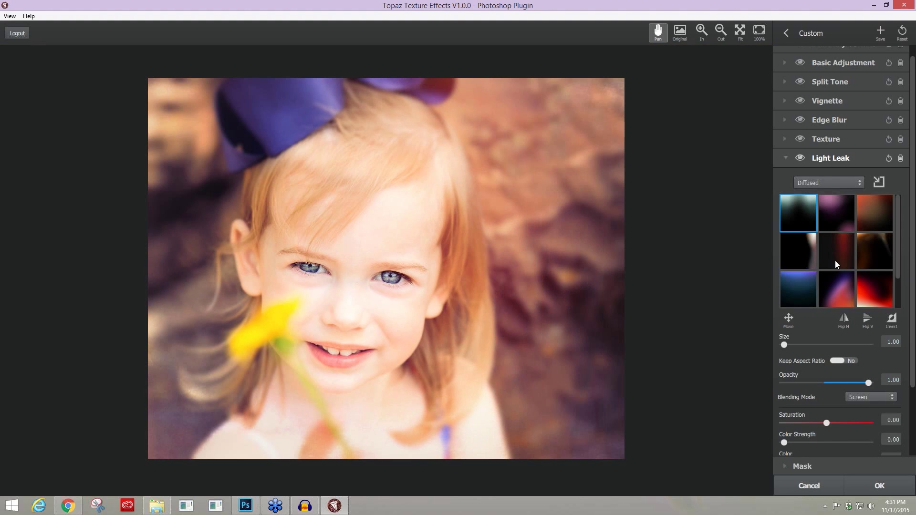
{"action": "left_click", "coordinate": [880, 251]}
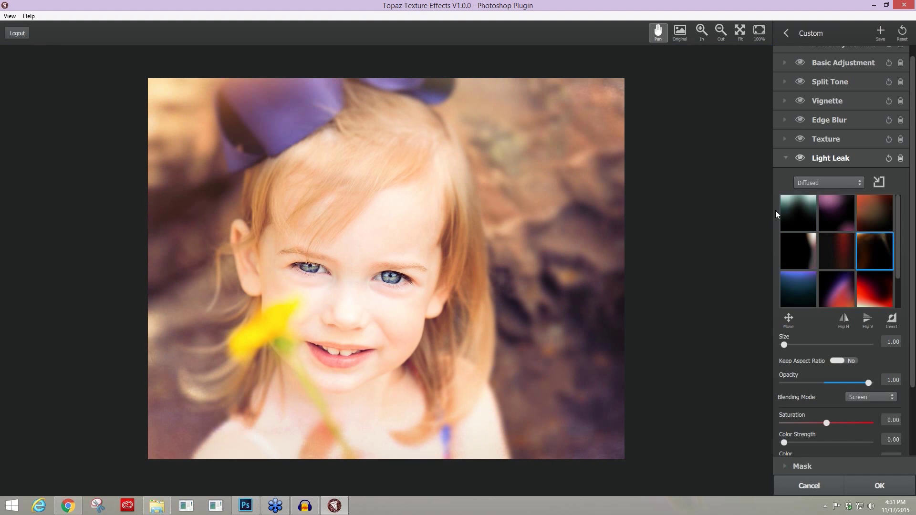
{"action": "left_click", "coordinate": [800, 158]}
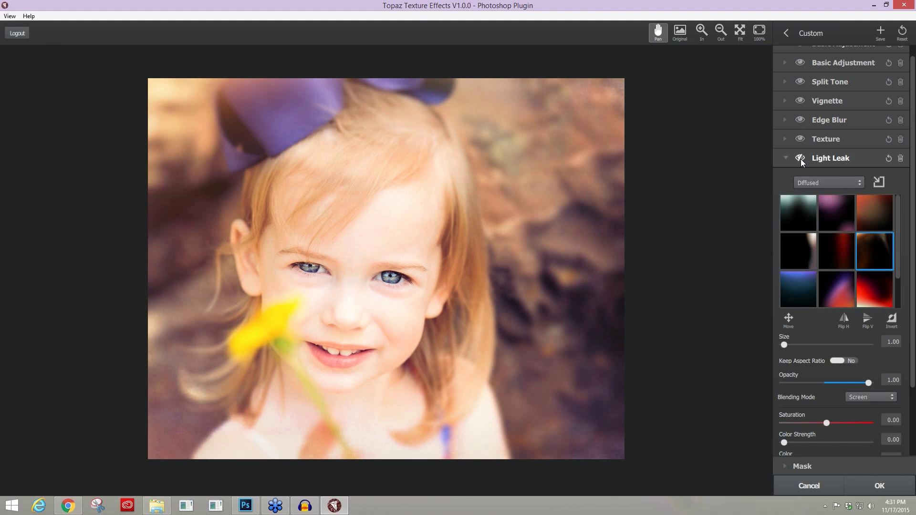
{"action": "left_click", "coordinate": [800, 160]}
Set the light leak's color strength to 0.42 and color to 0.66, and collapse its settings.
{"action": "scroll", "coordinate": [914, 401], "scroll_direction": "down", "scroll_amount": 1}
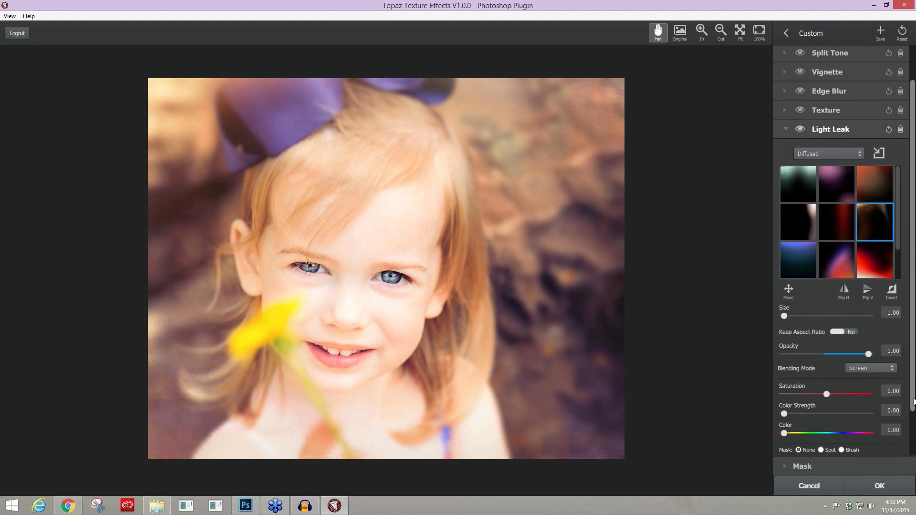
{"action": "scroll", "coordinate": [914, 401], "scroll_direction": "down", "scroll_amount": 2}
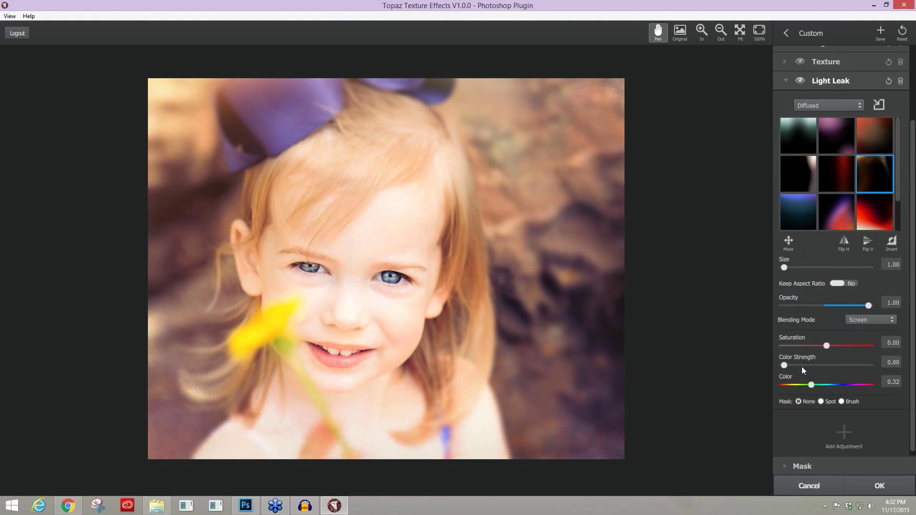
{"action": "left_click_drag", "start_coordinate": [802, 366], "coordinate": [819, 385]}
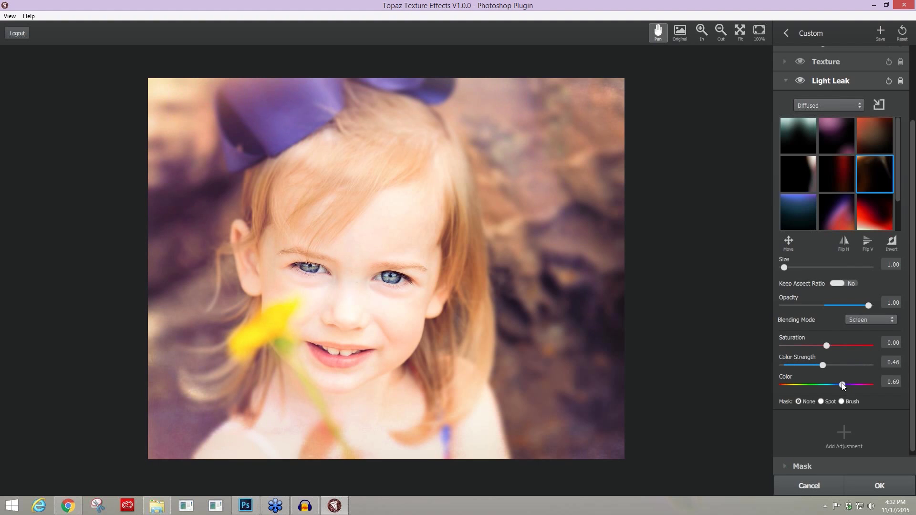
{"action": "left_click_drag", "start_coordinate": [823, 366], "coordinate": [810, 365]}
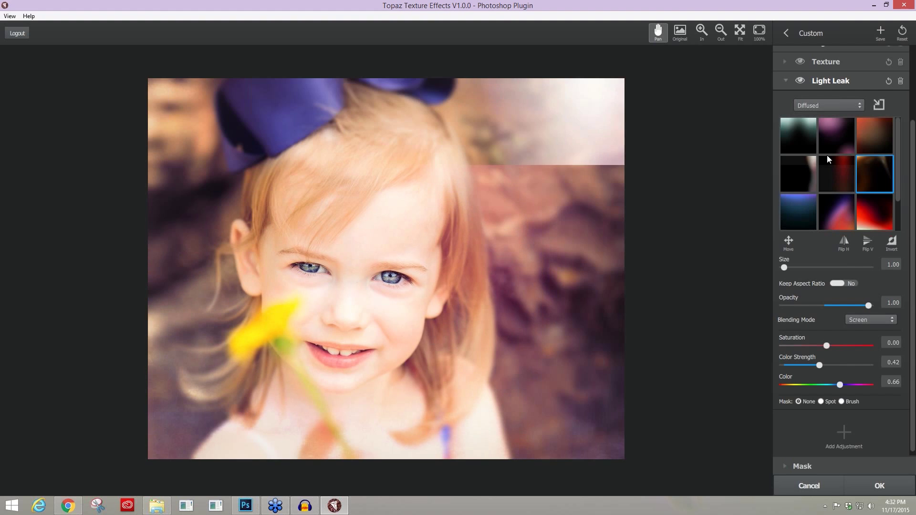
{"action": "left_click", "coordinate": [786, 80]}
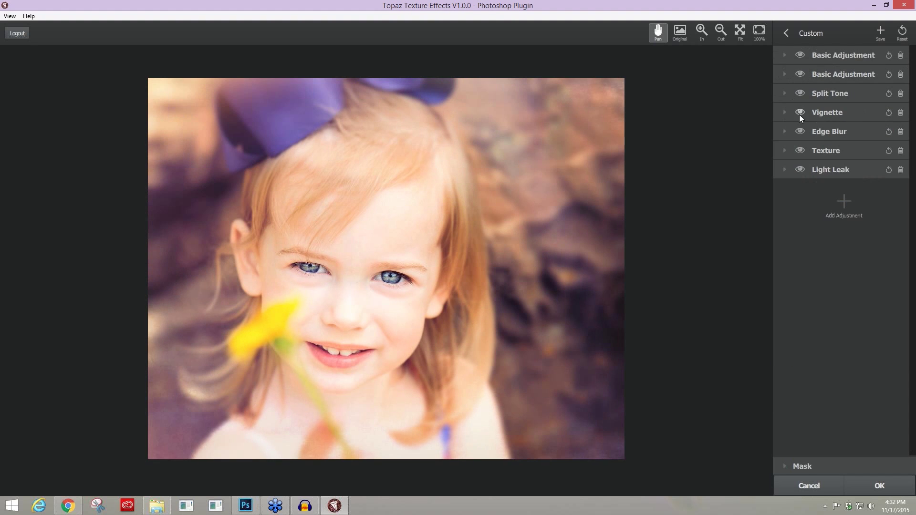
Add a Borders adjustment and apply the soft pale grey border from the Hazy category.
{"action": "left_click", "coordinate": [844, 204]}
{"action": "left_click", "coordinate": [879, 349]}
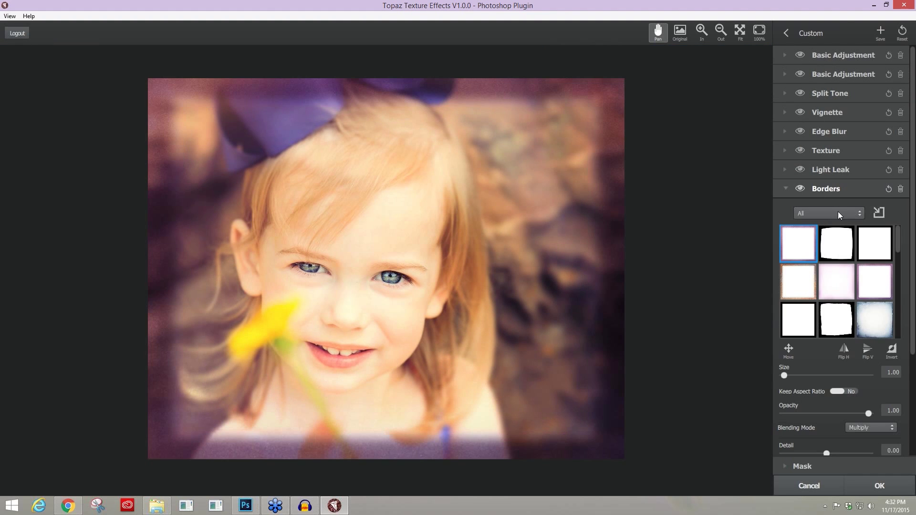
{"action": "left_click", "coordinate": [838, 212]}
{"action": "left_click", "coordinate": [861, 260]}
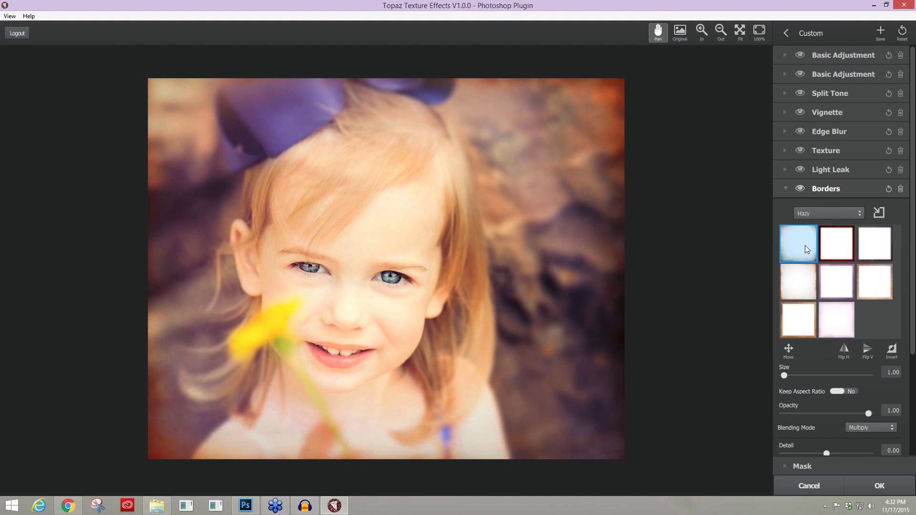
{"action": "left_click", "coordinate": [808, 284]}
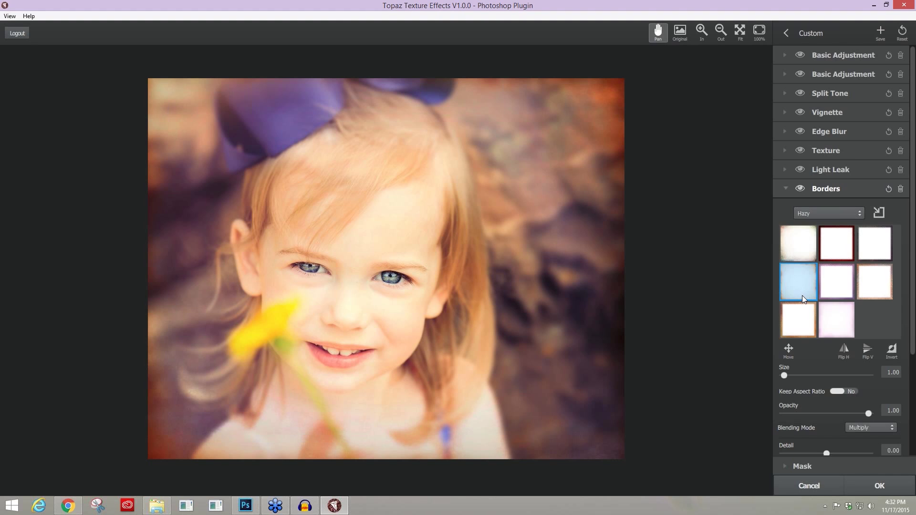
{"action": "left_click", "coordinate": [803, 294]}
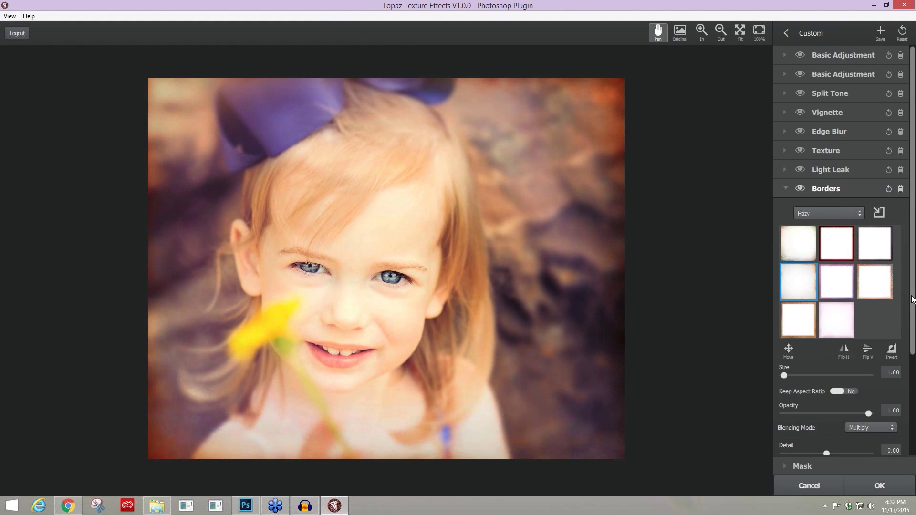
Set the Hazy border's size to 1.08, color strength to 0.56 and color to 0.69, and collapse its settings.
{"action": "scroll", "coordinate": [915, 298], "scroll_direction": "down", "scroll_amount": 3}
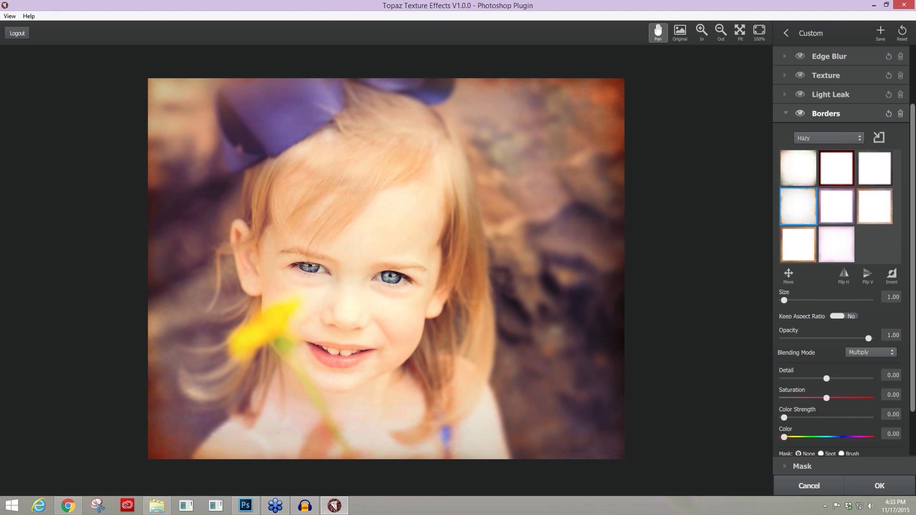
{"action": "scroll", "coordinate": [912, 286], "scroll_direction": "down", "scroll_amount": 1}
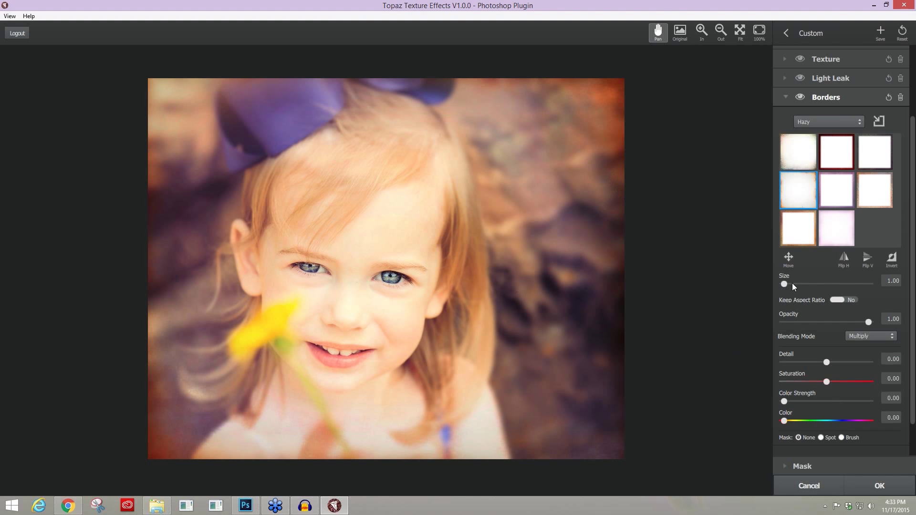
{"action": "left_click_drag", "start_coordinate": [784, 284], "coordinate": [791, 284]}
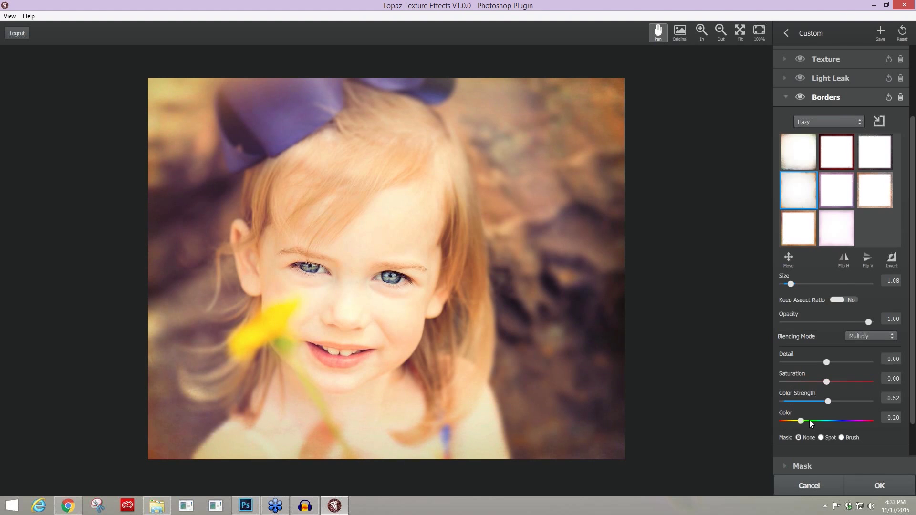
{"action": "left_click_drag", "start_coordinate": [810, 423], "coordinate": [835, 405]}
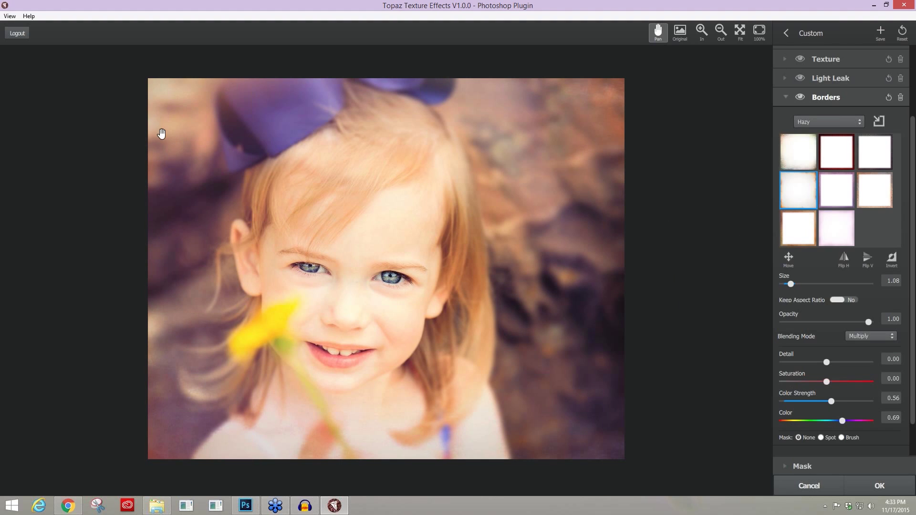
{"action": "left_click", "coordinate": [790, 96]}
Add a second Light Leak adjustment and apply the brown diagonal flare at the start of the Sun Flare category's third row.
{"action": "left_click", "coordinate": [845, 219]}
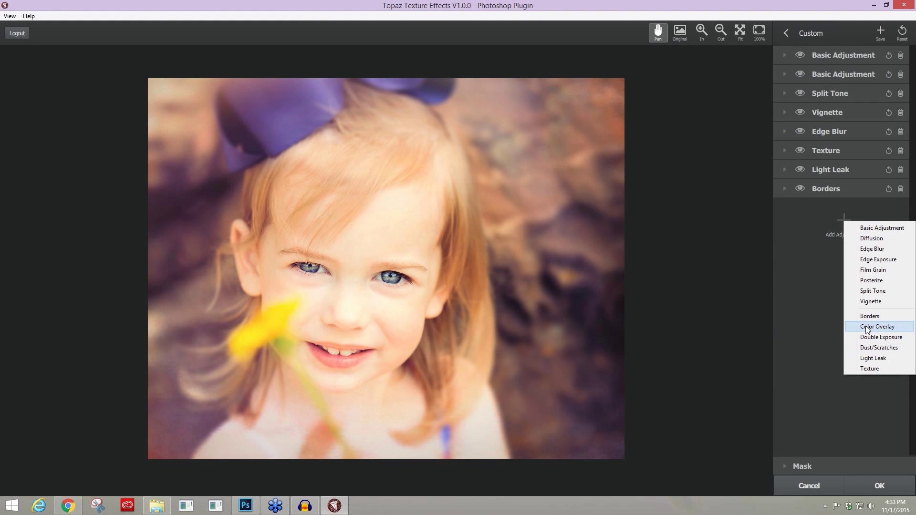
{"action": "left_click", "coordinate": [866, 358]}
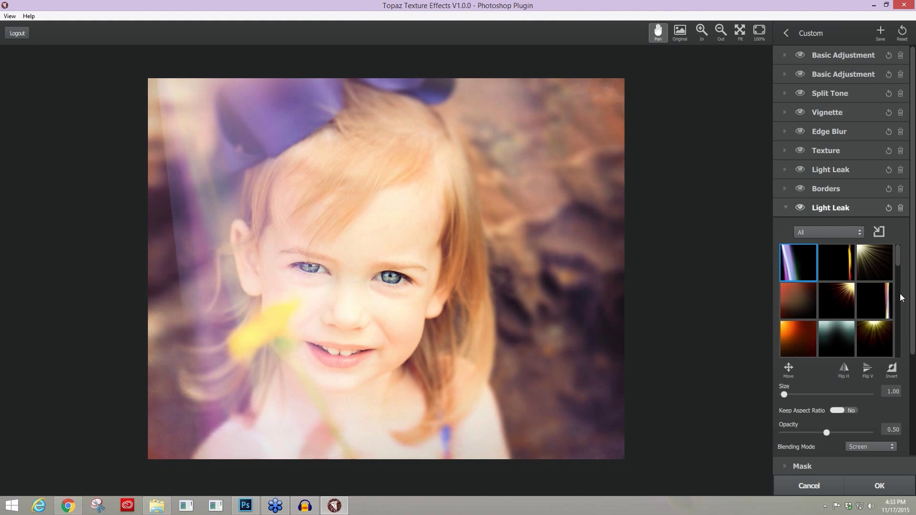
{"action": "left_click", "coordinate": [848, 232]}
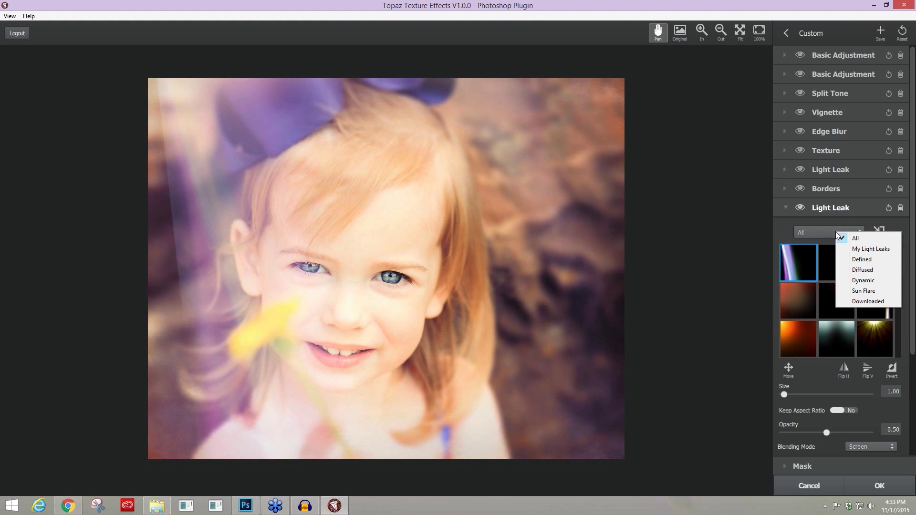
{"action": "left_click", "coordinate": [854, 291]}
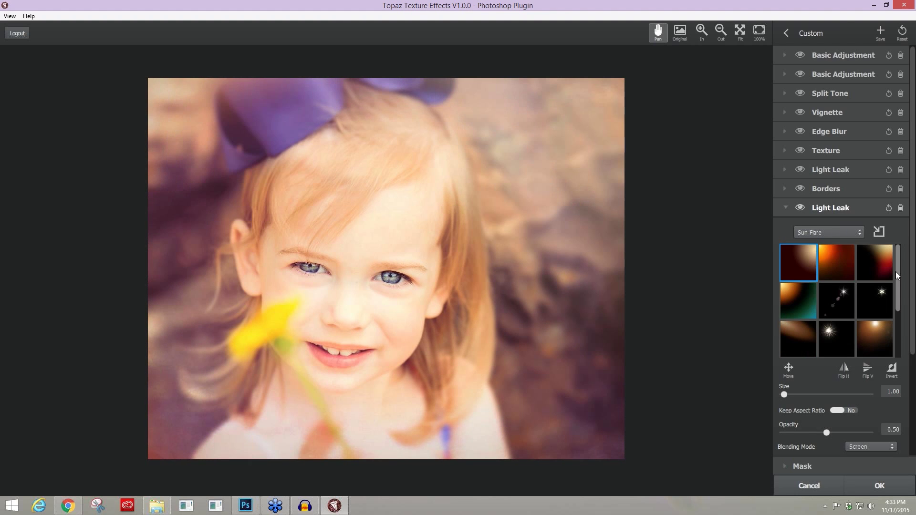
{"action": "scroll", "coordinate": [894, 276], "scroll_direction": "down", "scroll_amount": 1}
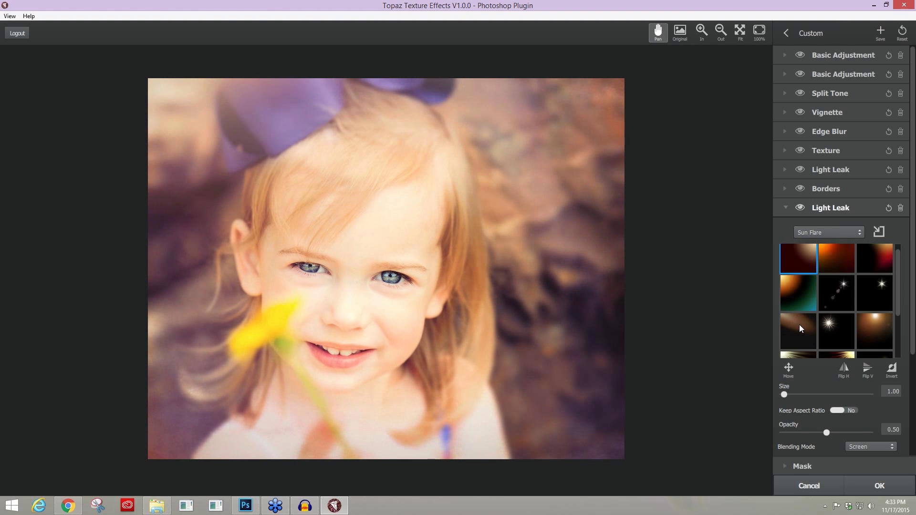
{"action": "left_click", "coordinate": [796, 325]}
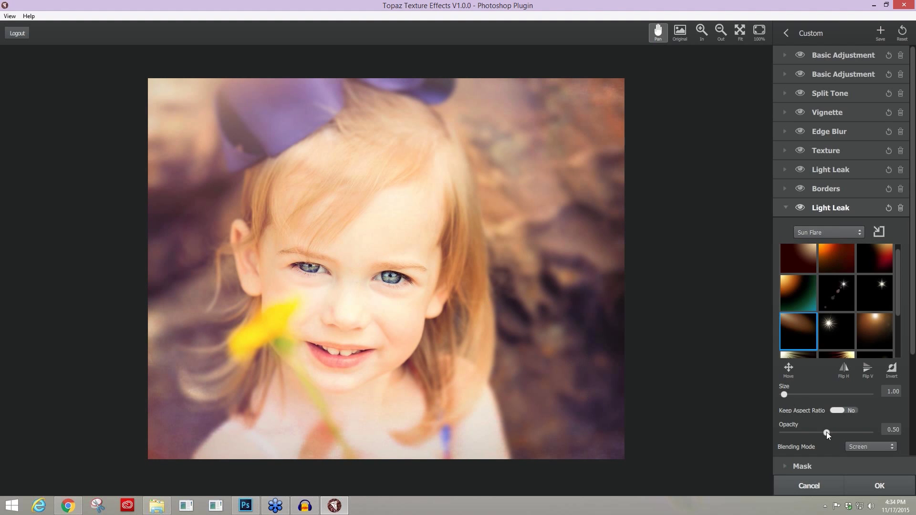
Set the sun flare's opacity to 1.00, tint it with a shifted color at moderate color strength, and collapse its settings.
{"action": "left_click_drag", "start_coordinate": [827, 432], "coordinate": [887, 431]}
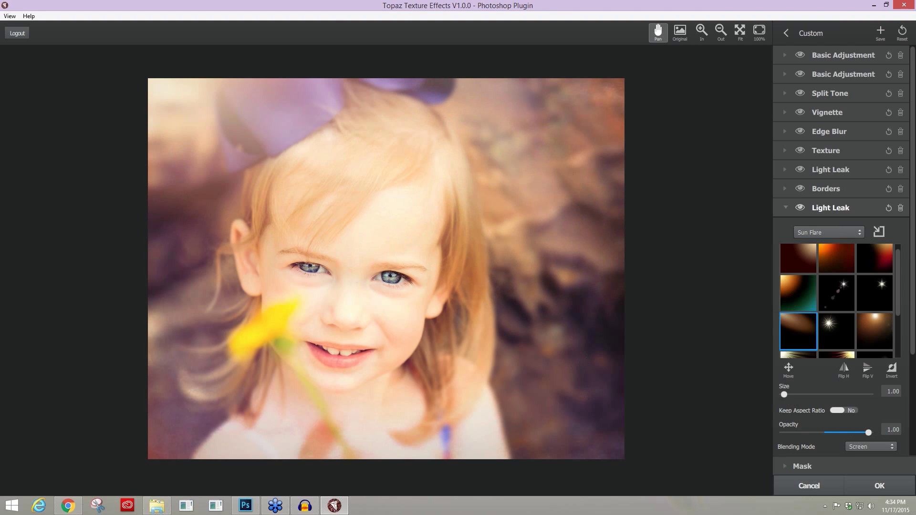
{"action": "scroll", "coordinate": [806, 417], "scroll_direction": "down", "scroll_amount": 3}
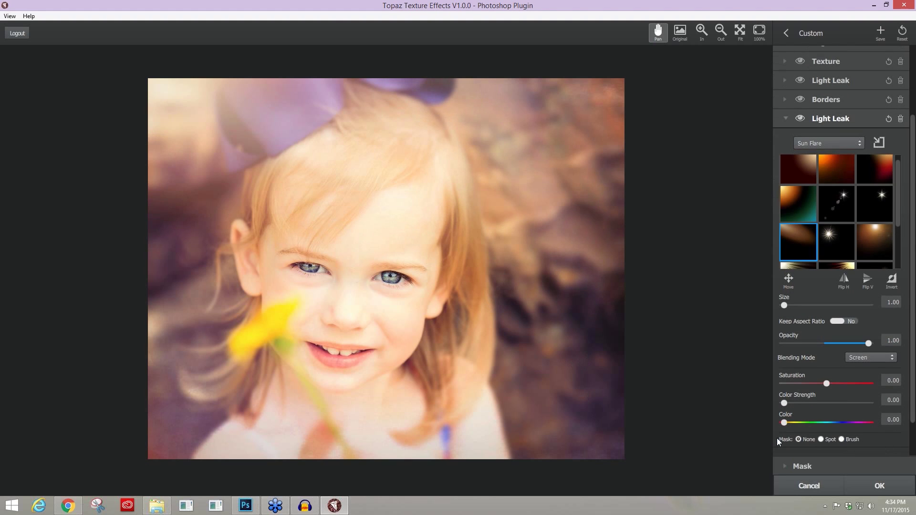
{"action": "left_click_drag", "start_coordinate": [785, 422], "coordinate": [812, 403]}
{"action": "left_click_drag", "start_coordinate": [814, 403], "coordinate": [813, 403]}
{"action": "left_click", "coordinate": [785, 118]}
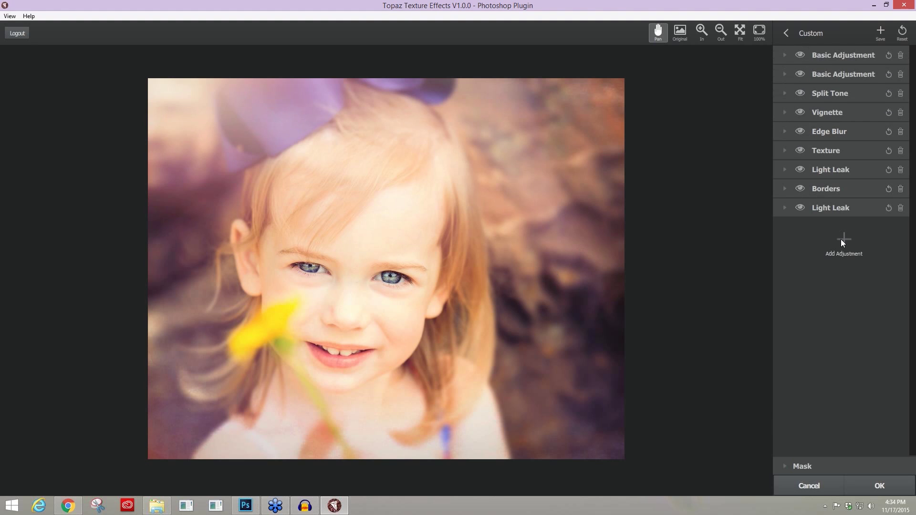
Add another Basic Adjustment at the end of the stack and compare the portrait with the first Basic Adjustment hidden.
{"action": "left_click", "coordinate": [842, 243]}
{"action": "left_click", "coordinate": [861, 247]}
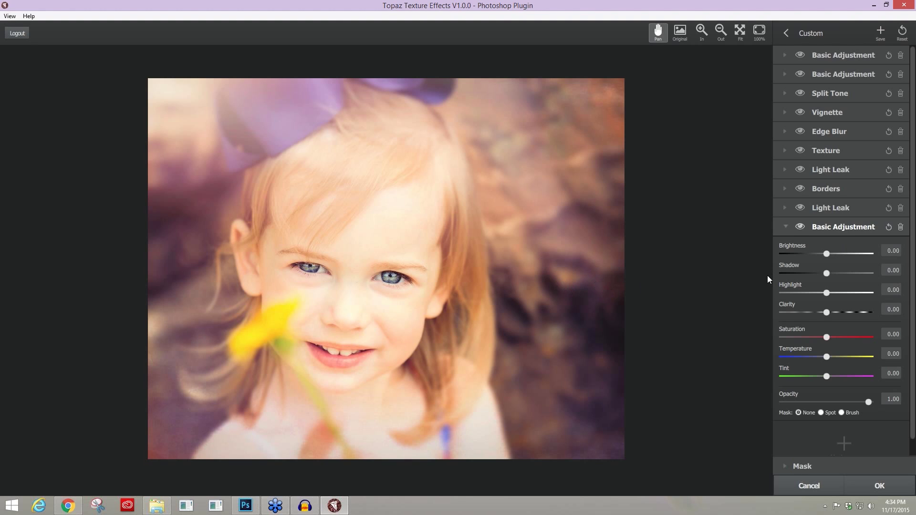
{"action": "left_click", "coordinate": [800, 56]}
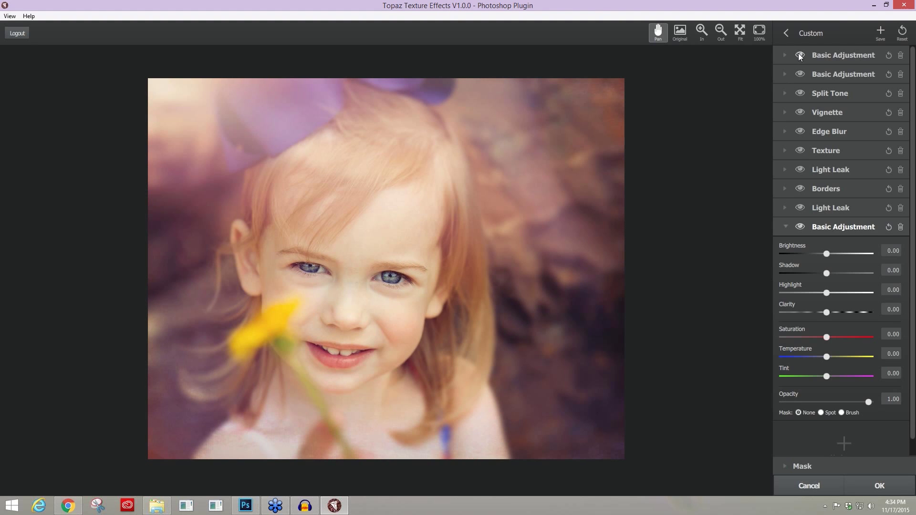
{"action": "left_click", "coordinate": [800, 56]}
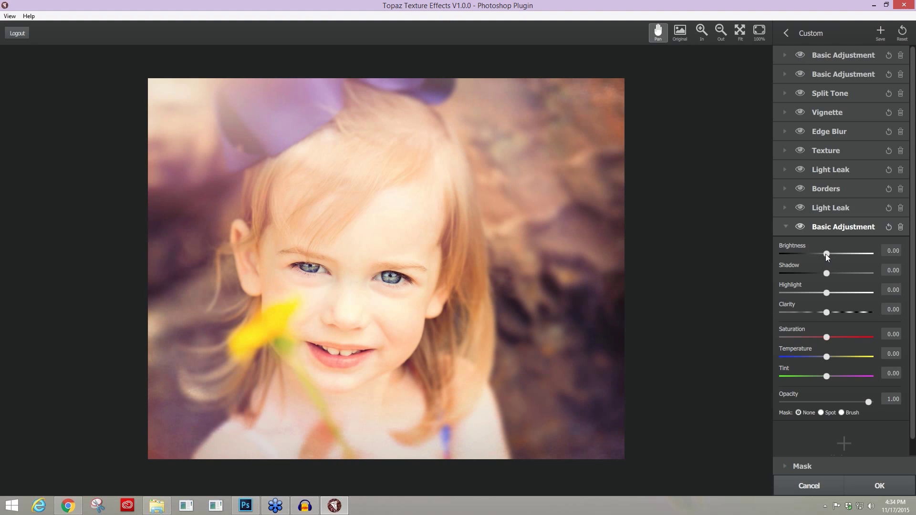
Set the new Basic Adjustment's brightness to 0.05, shadow to -0.10 and highlight to -0.06, slightly reduce its saturation, and collapse it.
{"action": "left_click_drag", "start_coordinate": [827, 254], "coordinate": [819, 276]}
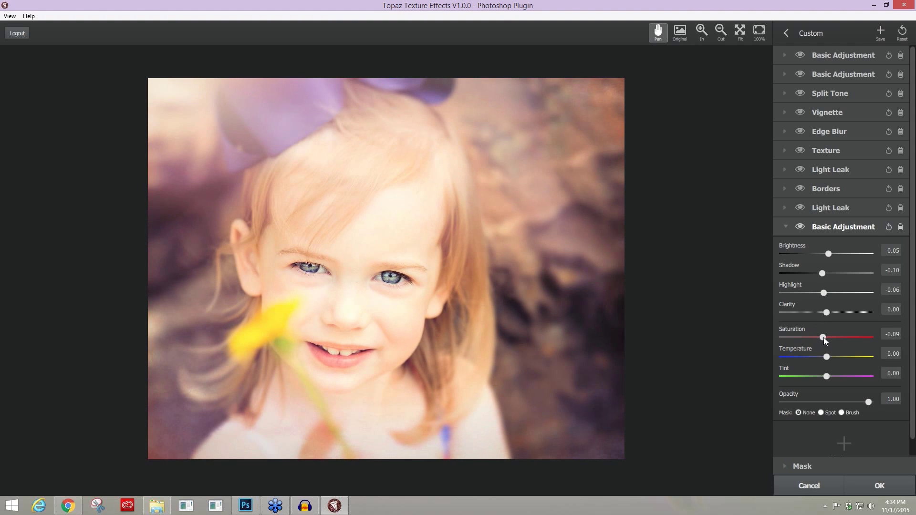
{"action": "left_click_drag", "start_coordinate": [825, 338], "coordinate": [826, 338]}
{"action": "left_click_drag", "start_coordinate": [604, 259], "coordinate": [616, 251]}
{"action": "left_click", "coordinate": [784, 228]}
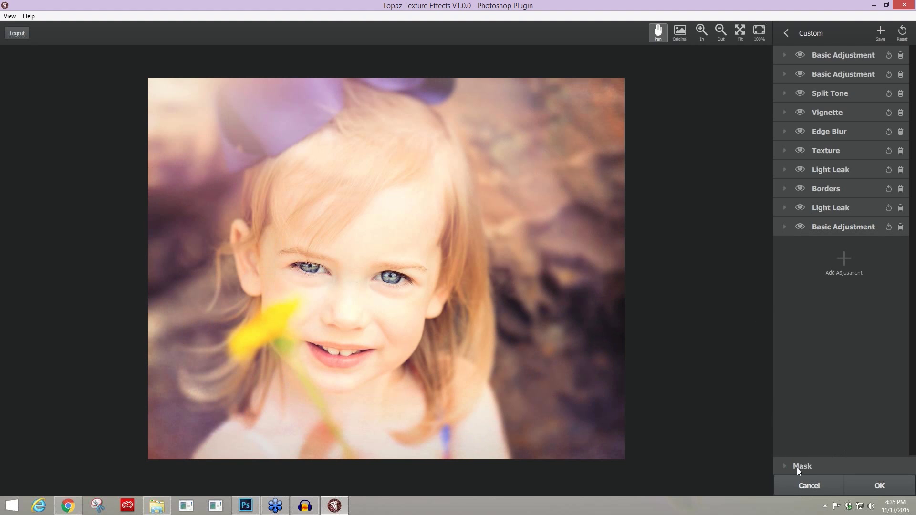
Reduce the overall effect's mask opacity to 0.79 and collapse the mask settings.
{"action": "left_click", "coordinate": [784, 468]}
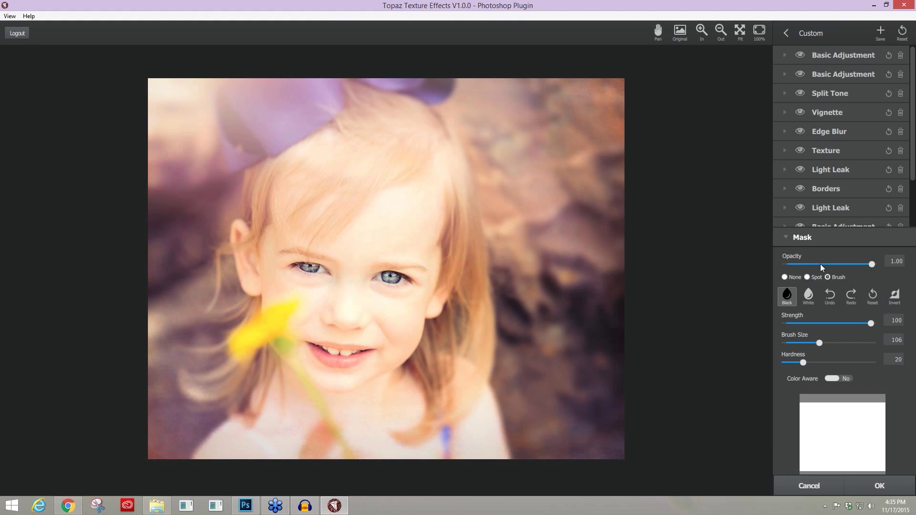
{"action": "left_click", "coordinate": [785, 239]}
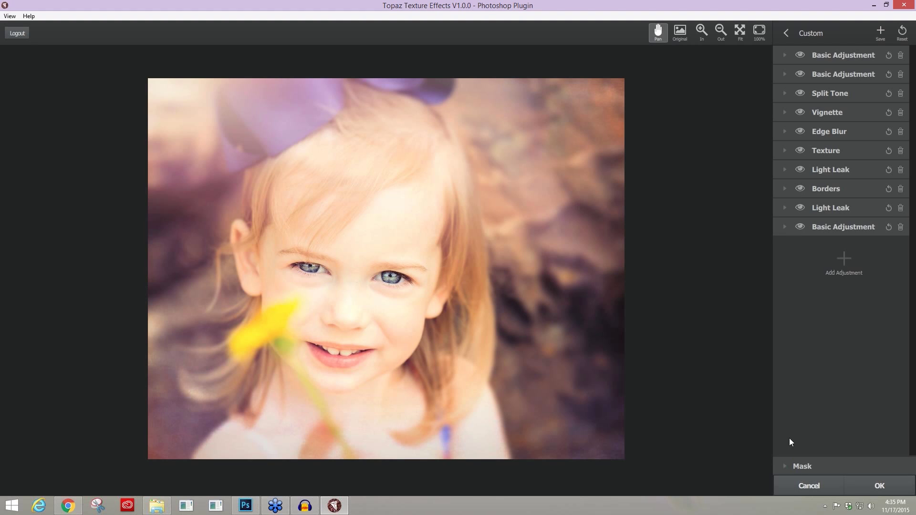
{"action": "left_click", "coordinate": [783, 466]}
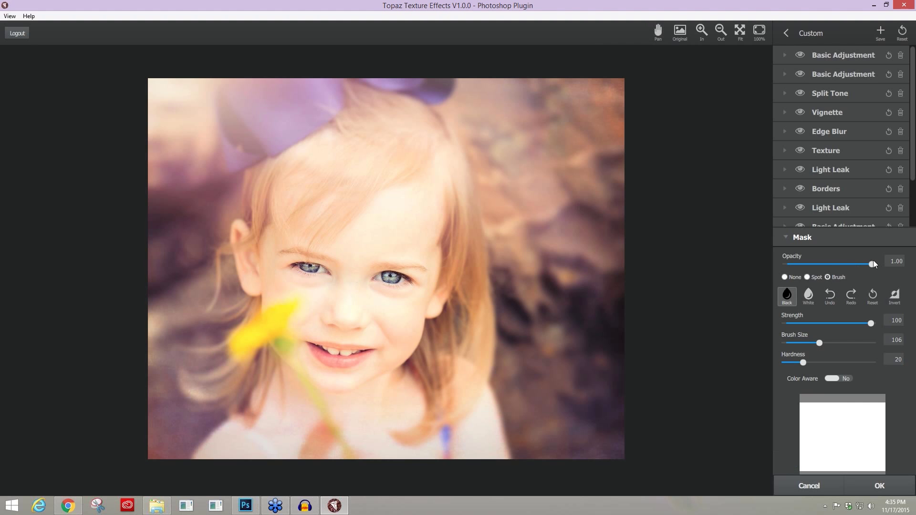
{"action": "mouse_move", "coordinate": [866, 265]}
{"action": "left_mouse_down"}
{"action": "mouse_move", "coordinate": [797, 260]}
{"action": "mouse_move", "coordinate": [855, 260]}
{"action": "left_mouse_up"}
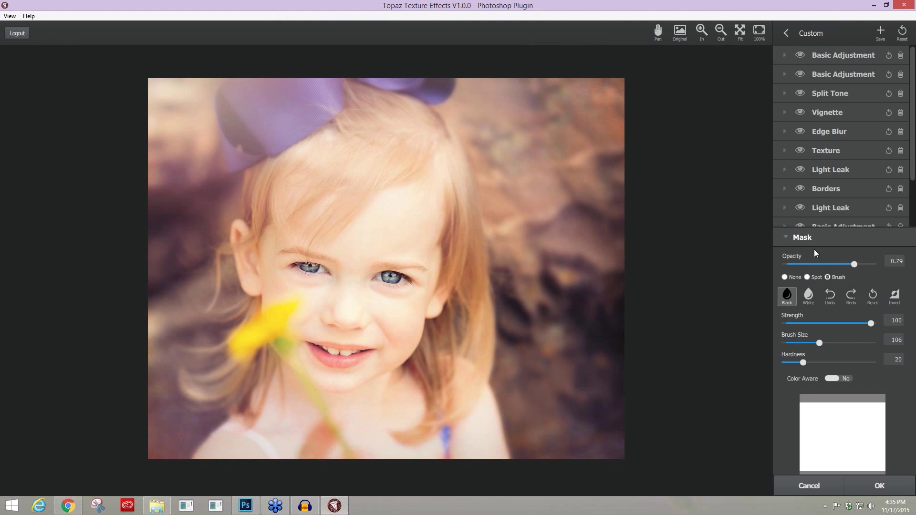
{"action": "left_click", "coordinate": [787, 237]}
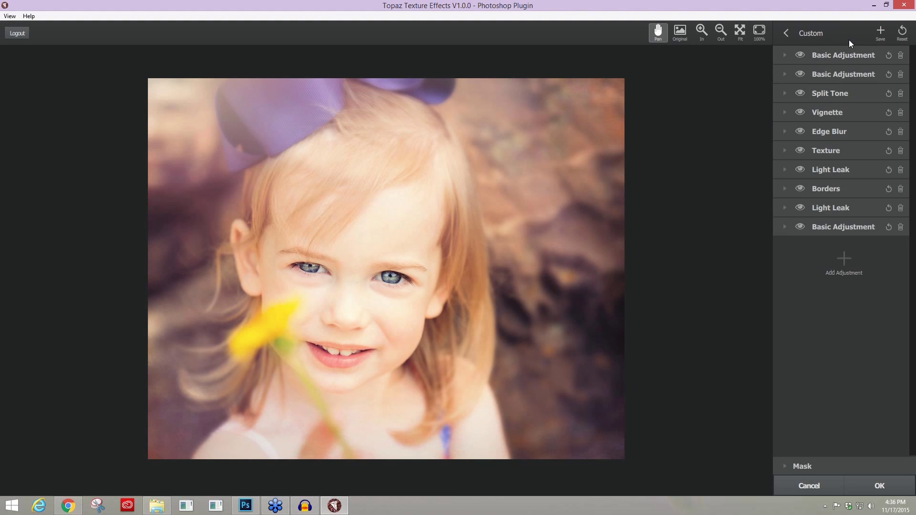
Save the look as a new effect named Iris Blue in the My Effects and Ethereal categories, and return to the effects list.
{"action": "left_click", "coordinate": [881, 32]}
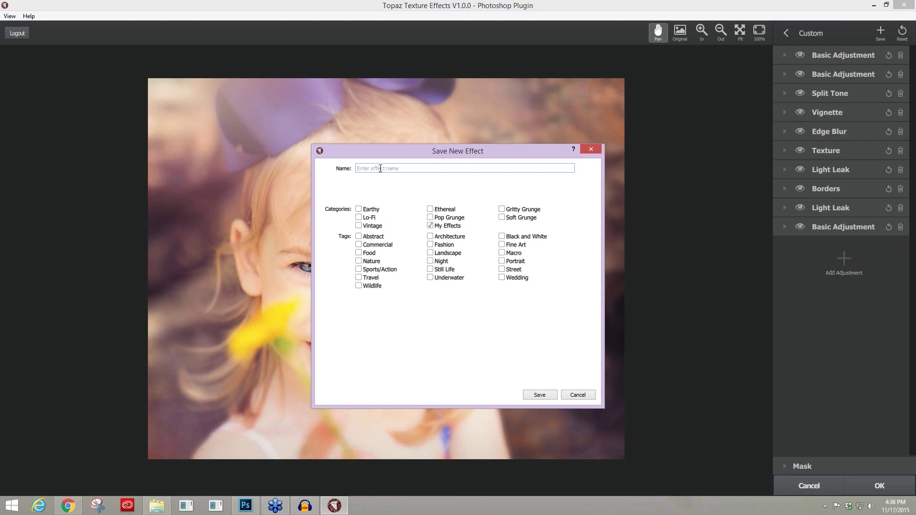
{"action": "type", "text": "Iris Blue"}
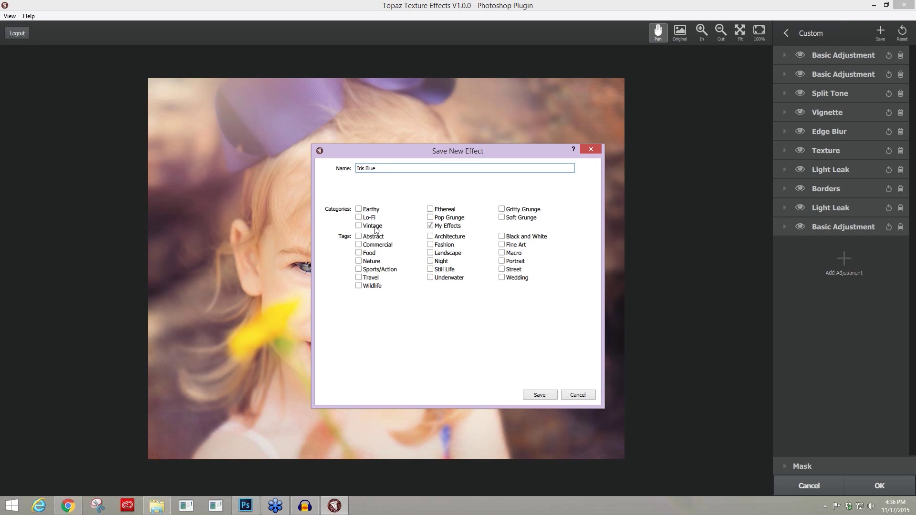
{"action": "left_click", "coordinate": [431, 210]}
{"action": "key", "text": "Return"}
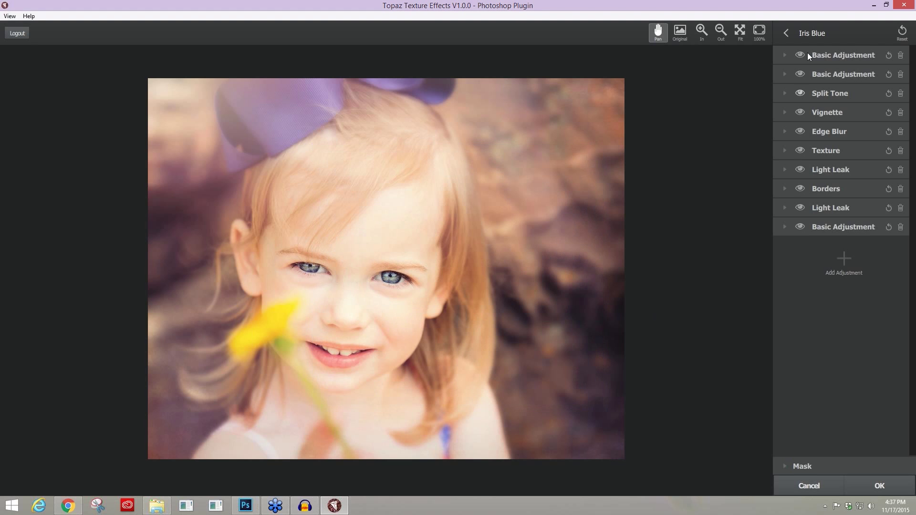
{"action": "left_click", "coordinate": [786, 37]}
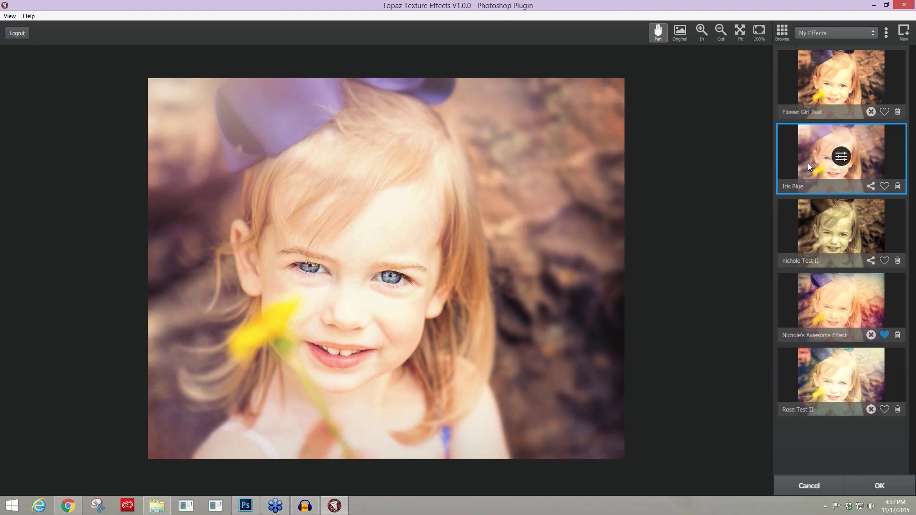
Log out of the Topaz account and log back in through the Iris Blue effect's share prompt with the username and password.
{"action": "left_click", "coordinate": [17, 33]}
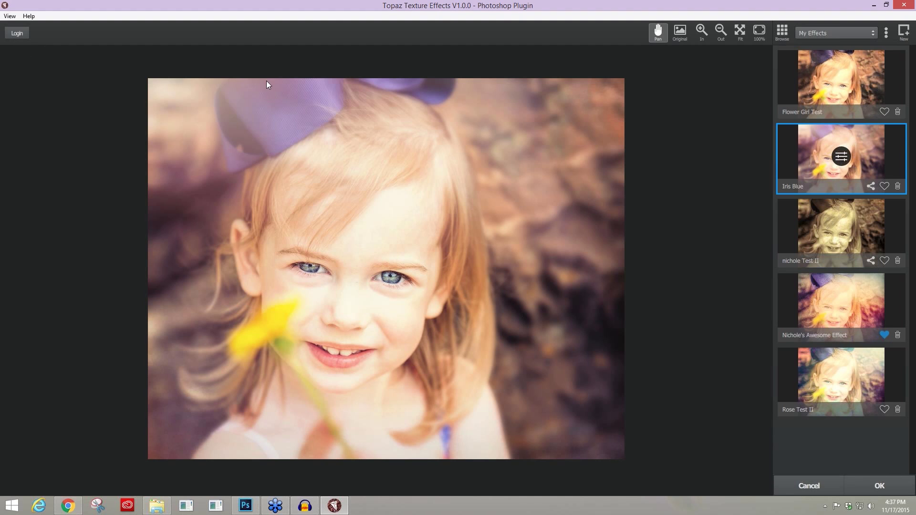
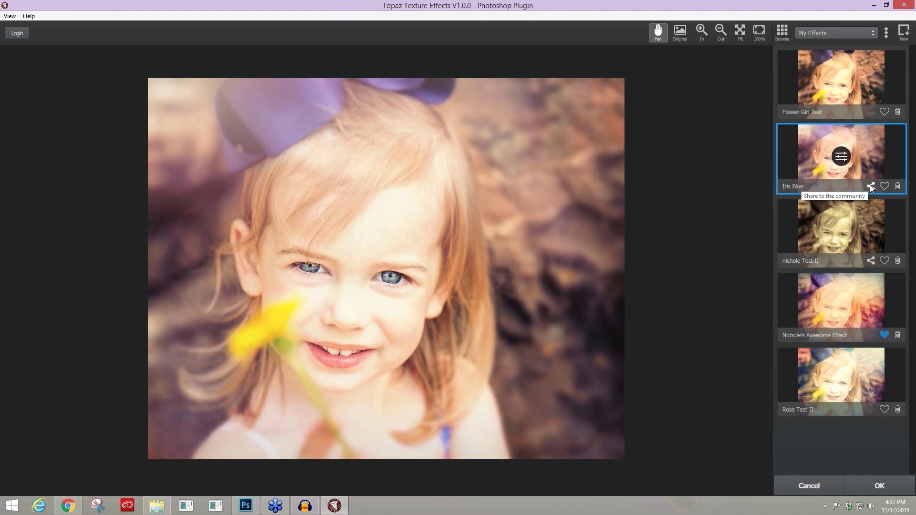
{"action": "left_click", "coordinate": [872, 186]}
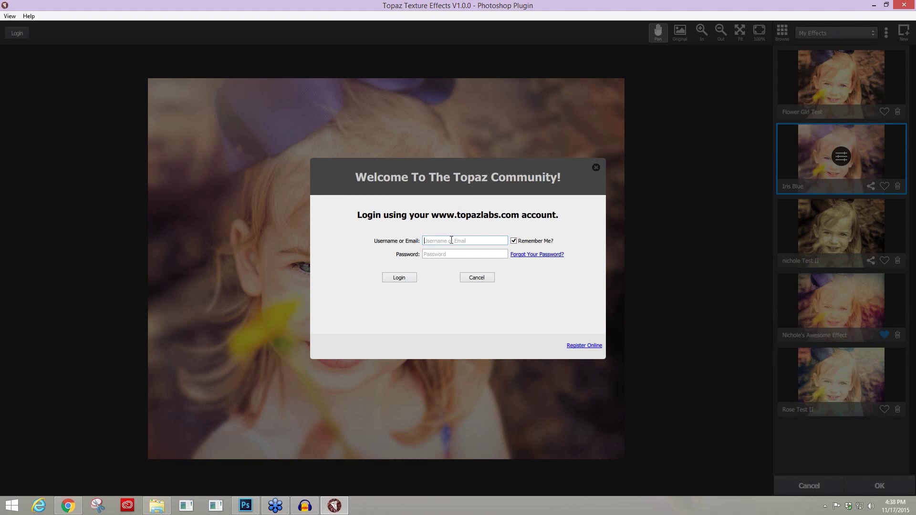
{"action": "type", "text": "nichole"}
{"action": "key", "text": "Tab"}
{"action": "type", "text": "•••••••••"}
{"action": "key", "text": "Return"}
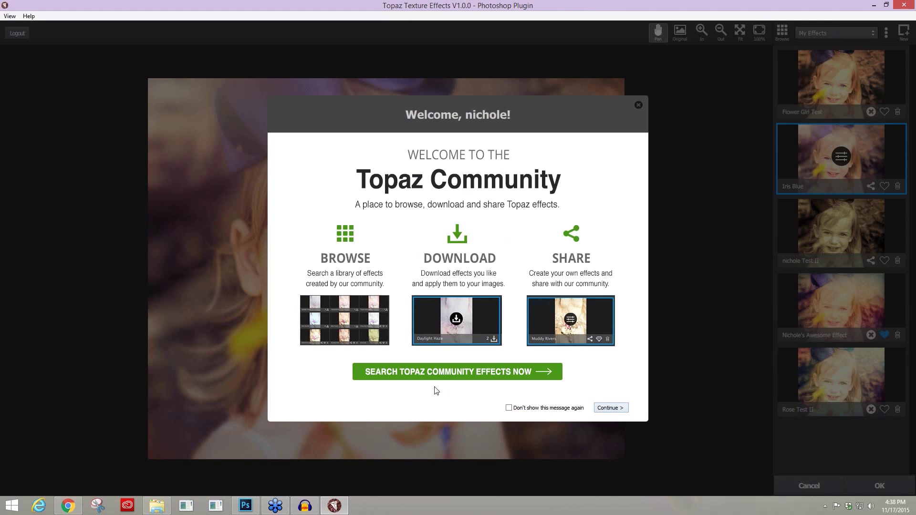
{"action": "left_click", "coordinate": [613, 410]}
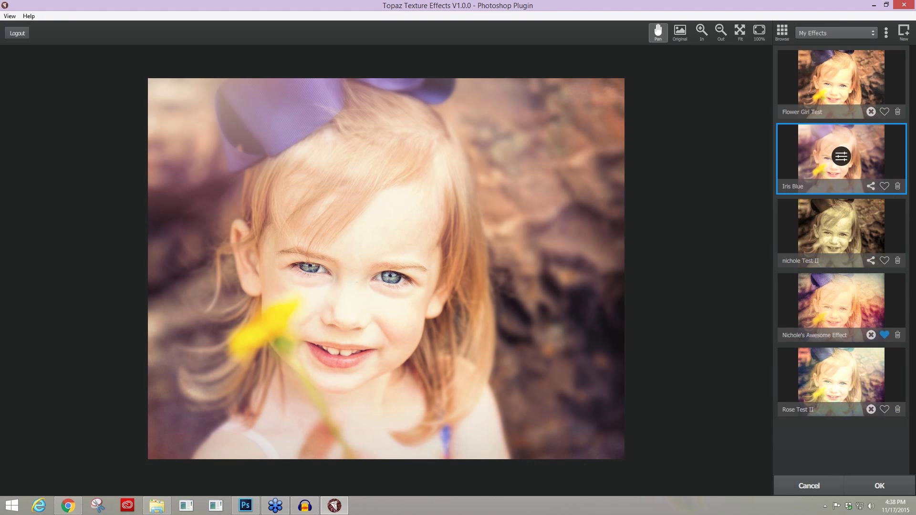
Share the Iris Blue effect with the Topaz community and open the community effects browser.
{"action": "left_click", "coordinate": [872, 184]}
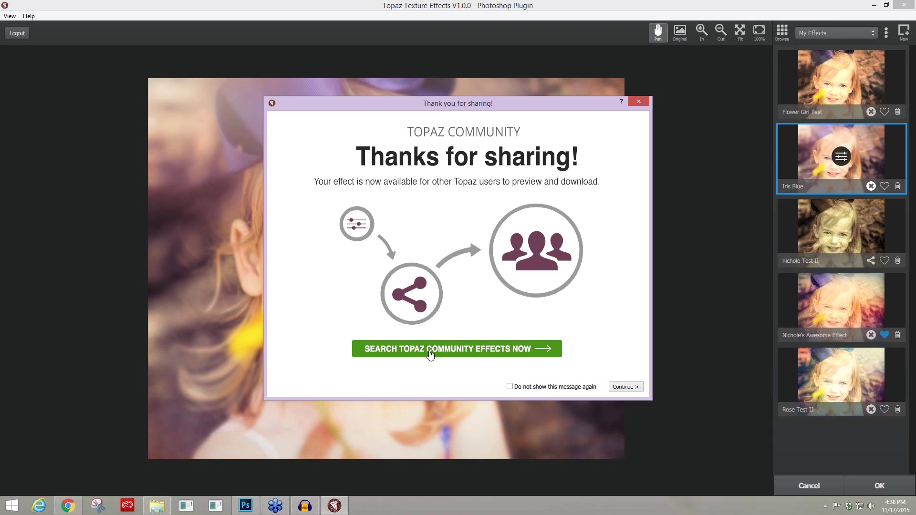
{"action": "left_click", "coordinate": [470, 351]}
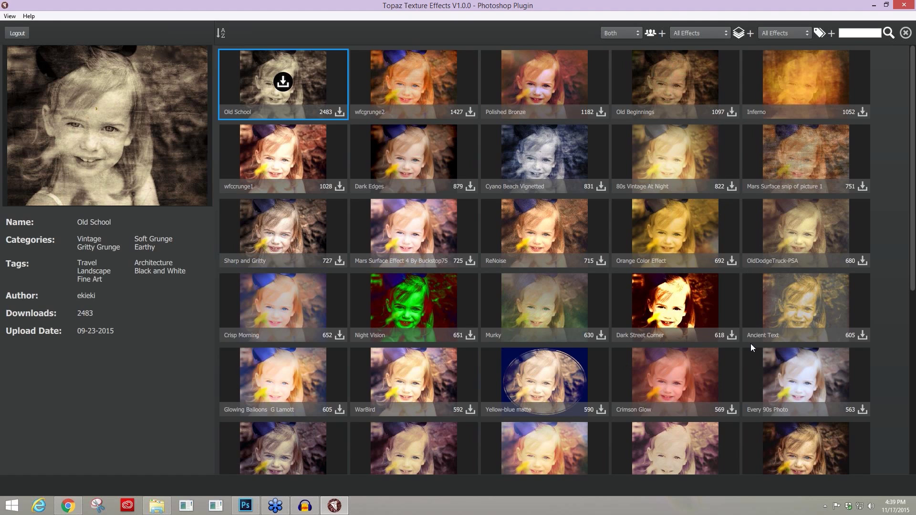
Sort the community effects by newest and preview the Iris Blue effect with its details.
{"action": "left_click", "coordinate": [222, 33]}
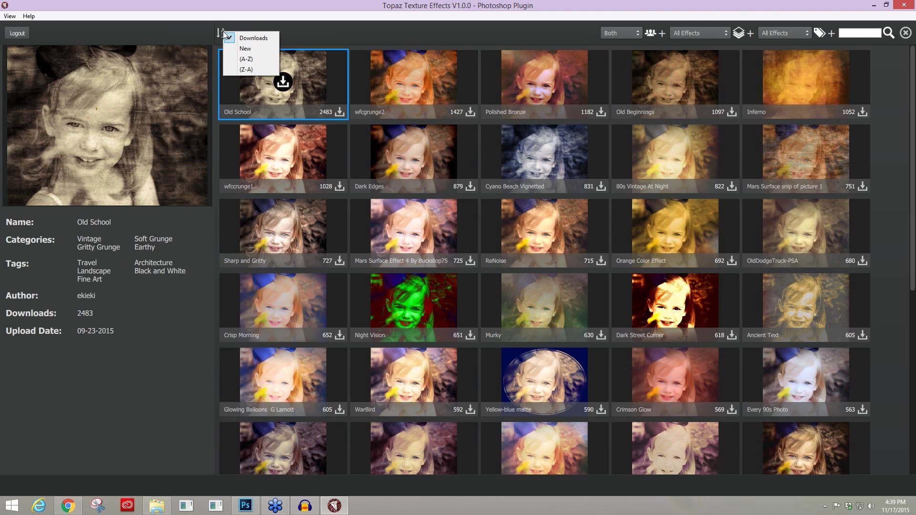
{"action": "left_click", "coordinate": [246, 50]}
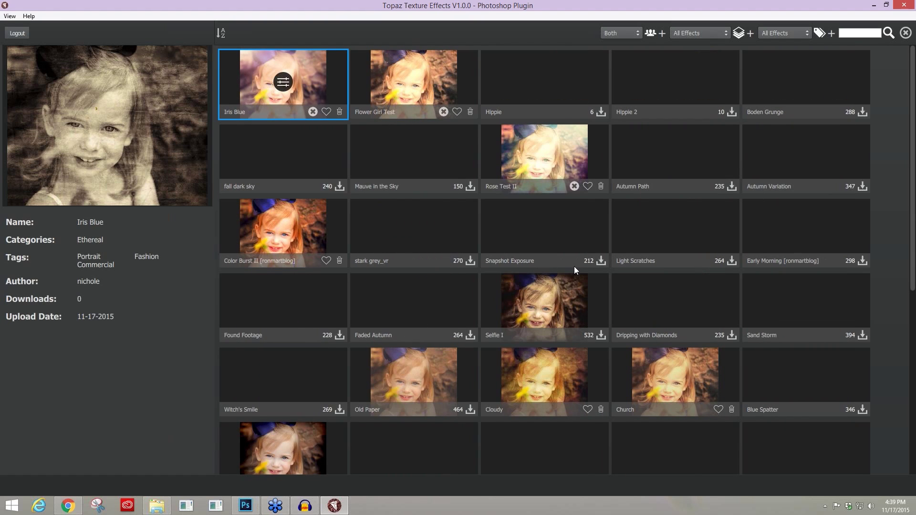
{"action": "left_click", "coordinate": [273, 69]}
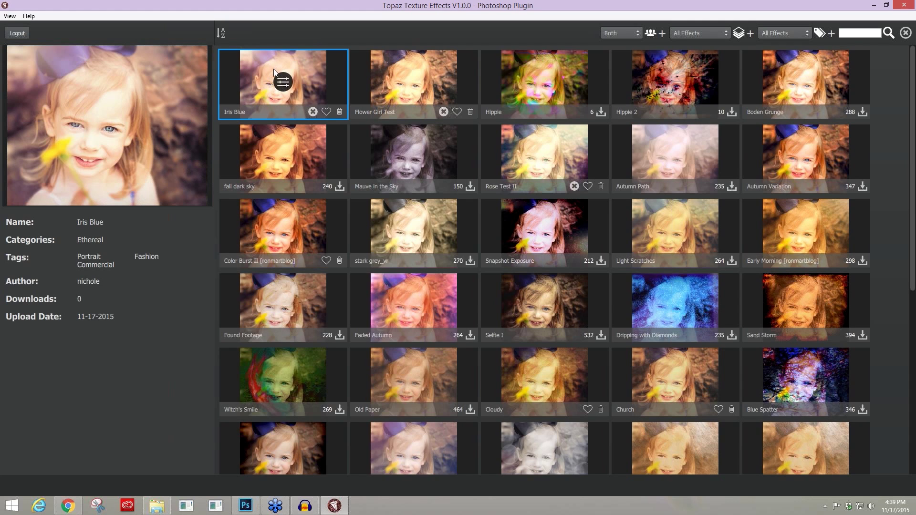
Filter the effects by category to show only My Shared Effects.
{"action": "left_click", "coordinate": [706, 32]}
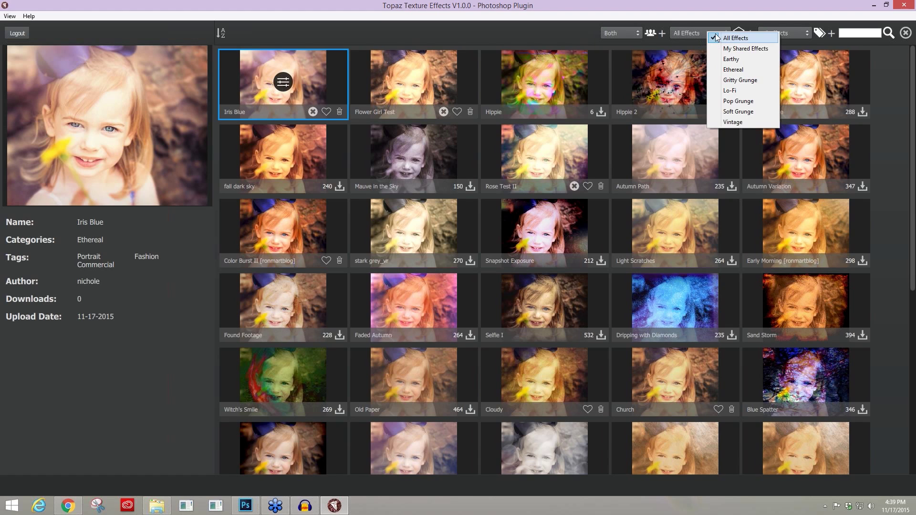
{"action": "left_click", "coordinate": [738, 50]}
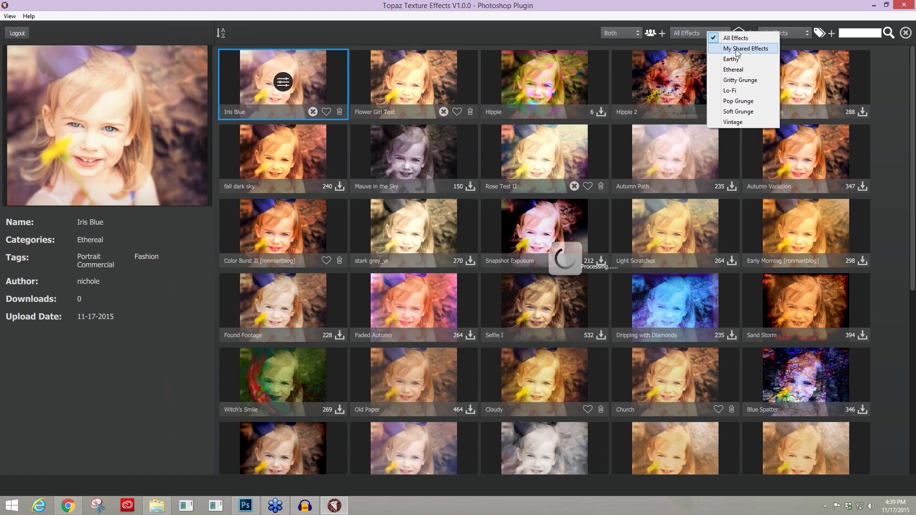
{"action": "left_click", "coordinate": [737, 48]}
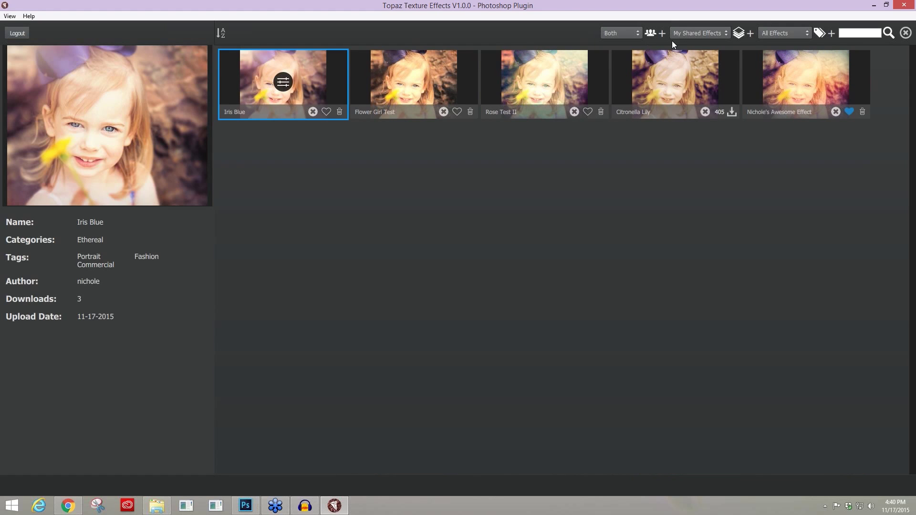
Limit the browser's effect source to Community and look through the available effects.
{"action": "left_click", "coordinate": [628, 33]}
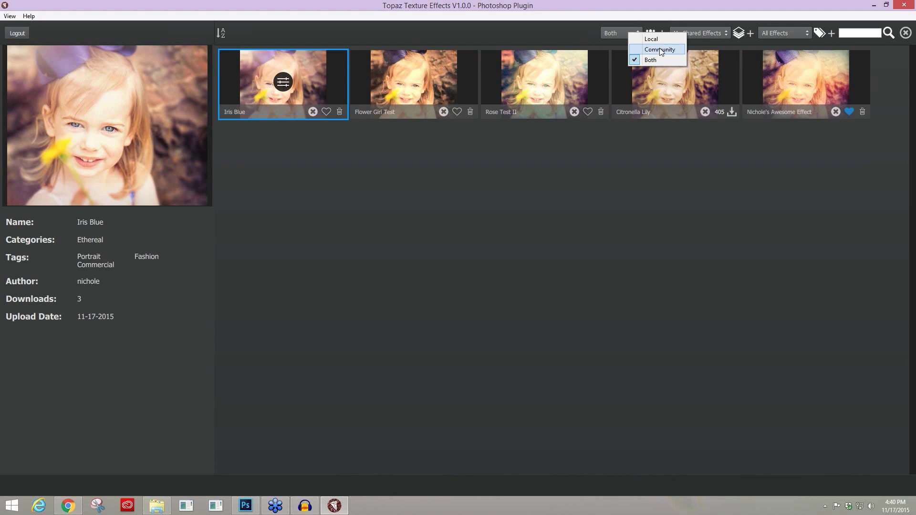
{"action": "left_click", "coordinate": [660, 50]}
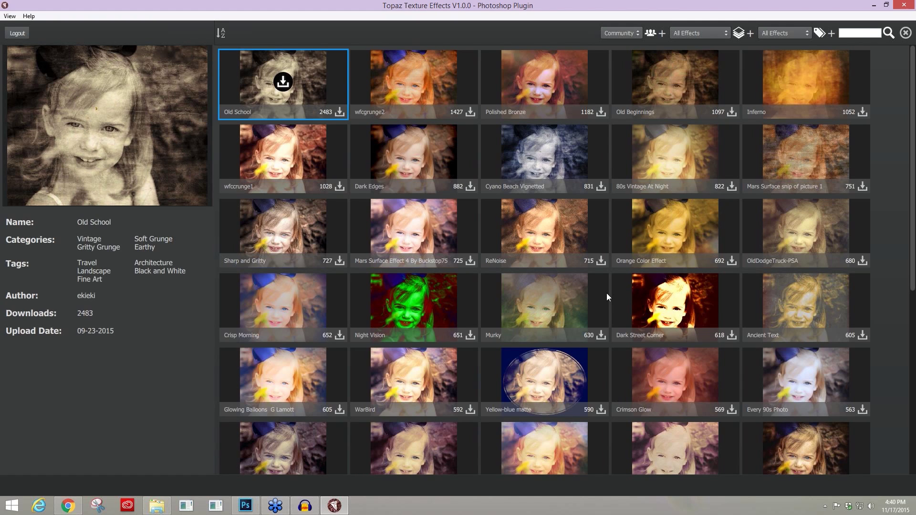
{"action": "scroll", "coordinate": [606, 303], "scroll_direction": "down", "scroll_amount": 1}
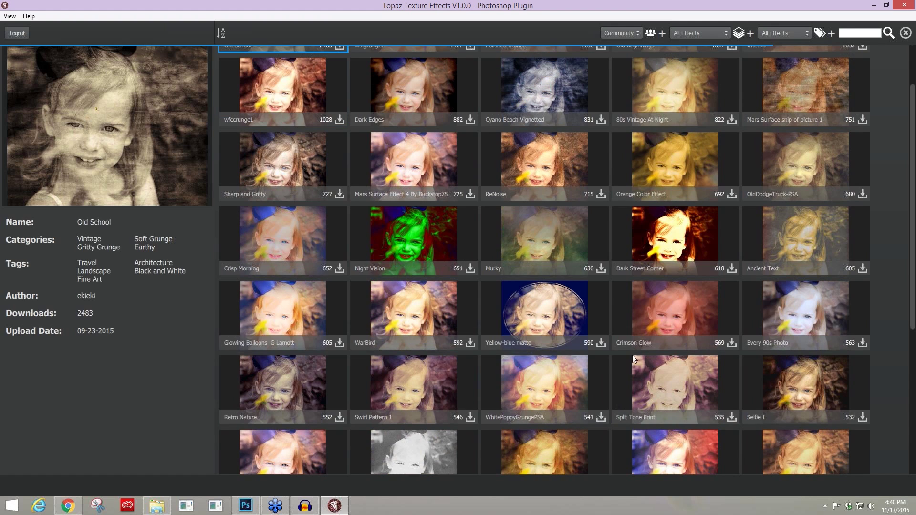
{"action": "scroll", "coordinate": [723, 336], "scroll_direction": "down", "scroll_amount": 4}
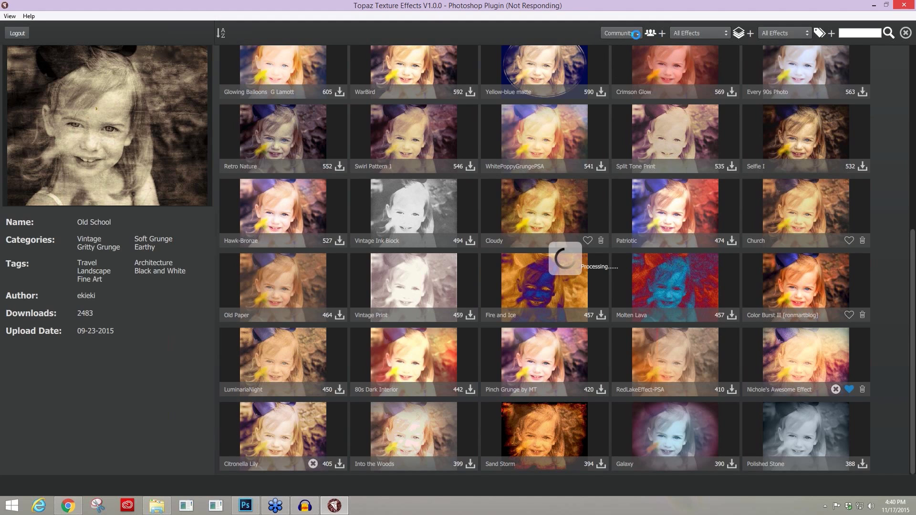
Filter the community effects by the Portrait tag, keeping the category at All Effects.
{"action": "left_click", "coordinate": [640, 33]}
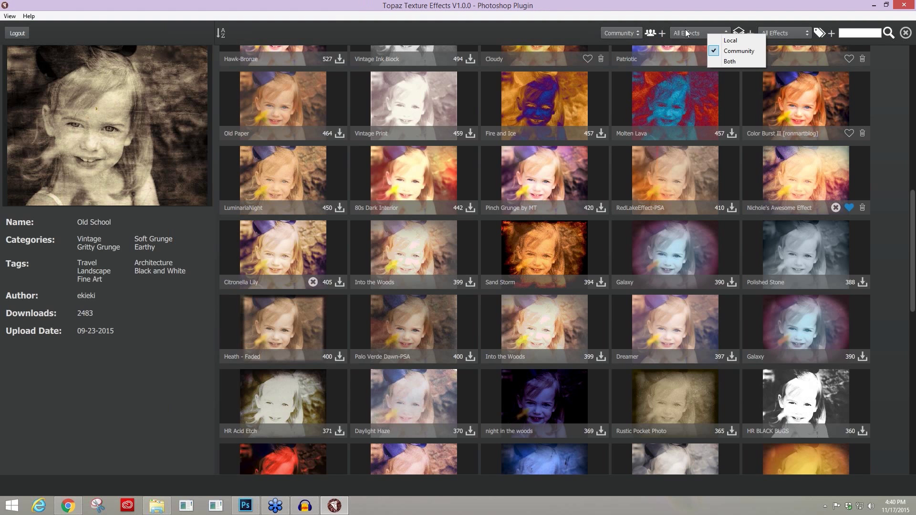
{"action": "left_click", "coordinate": [688, 33]}
{"action": "left_click", "coordinate": [725, 33]}
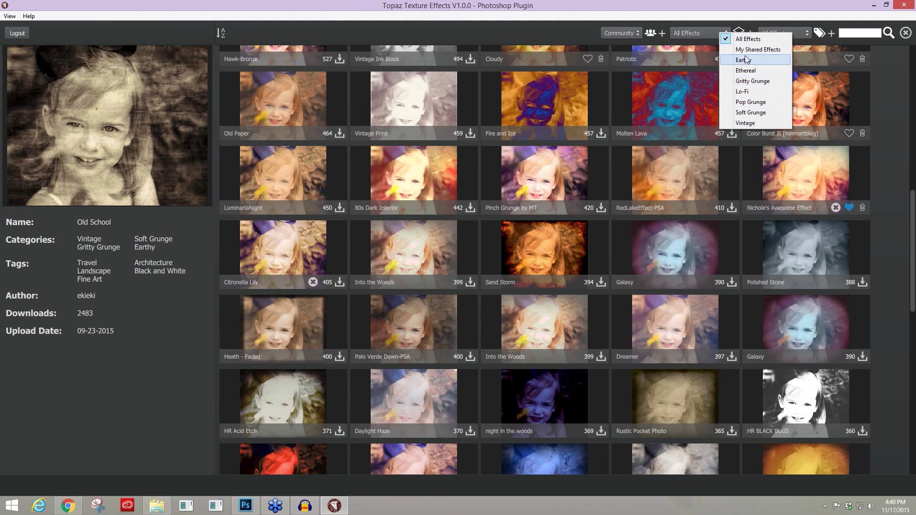
{"action": "left_click", "coordinate": [716, 29]}
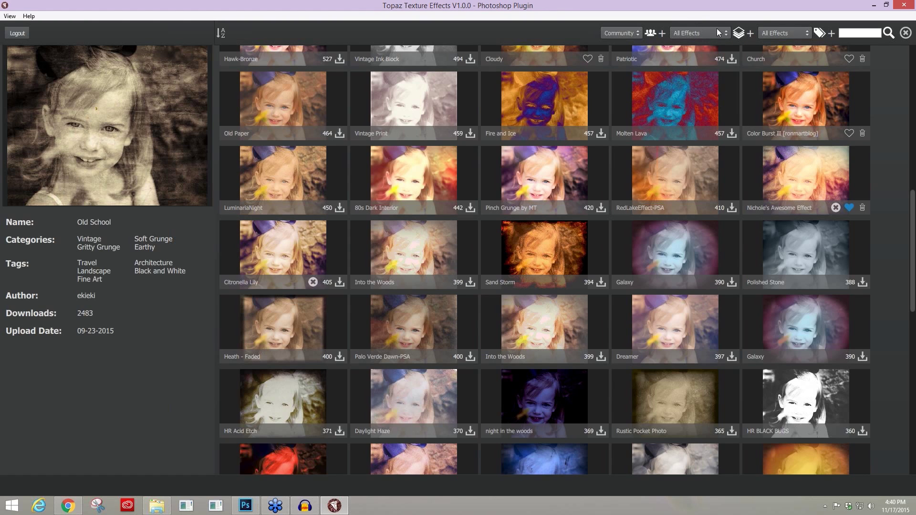
{"action": "left_click", "coordinate": [775, 32]}
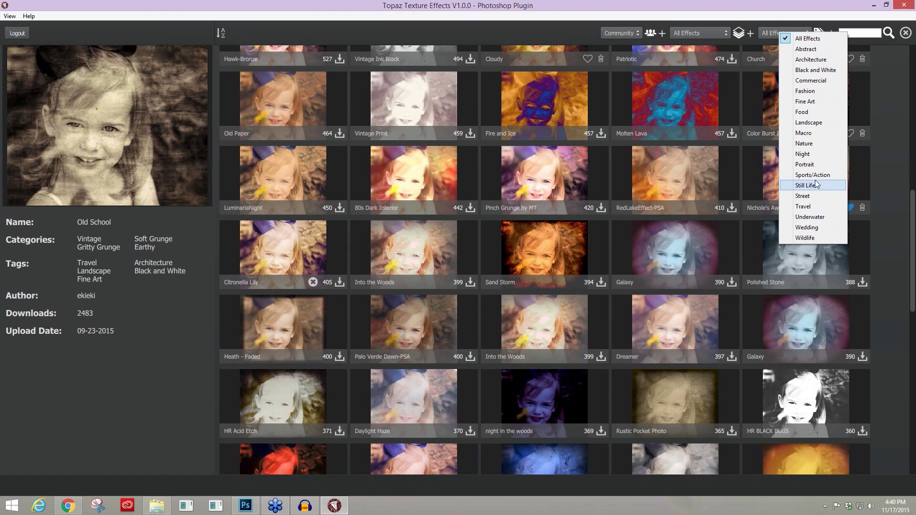
{"action": "left_click", "coordinate": [811, 164]}
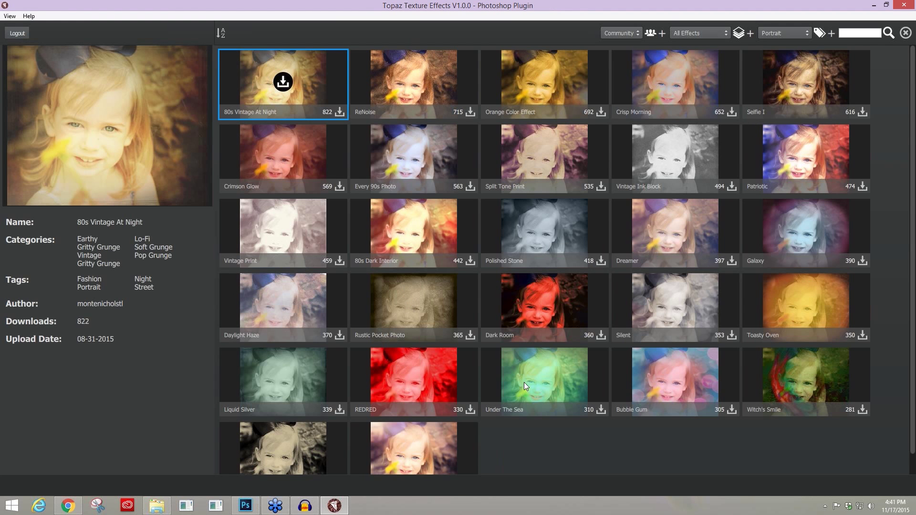
Download the Dreamer effect from the Portrait community effects and open it for editing.
{"action": "scroll", "coordinate": [525, 382], "scroll_direction": "down", "scroll_amount": 1}
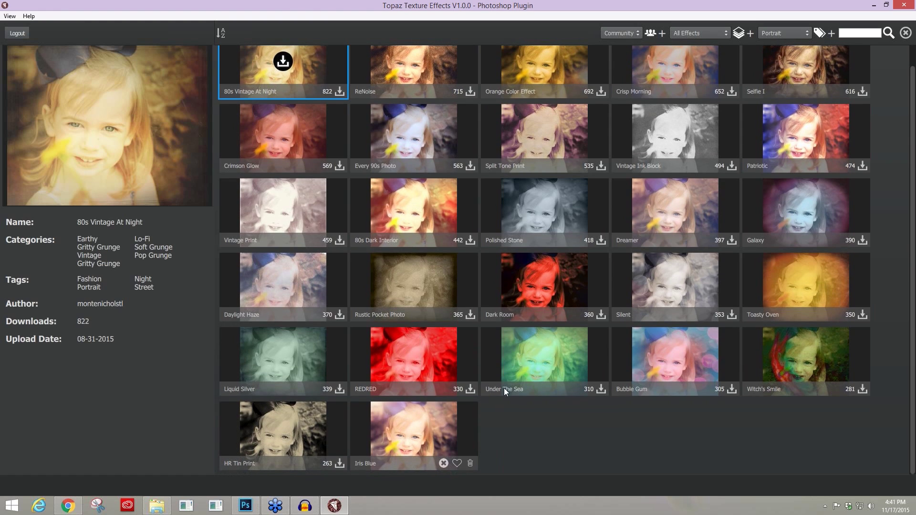
{"action": "scroll", "coordinate": [572, 373], "scroll_direction": "up", "scroll_amount": 1}
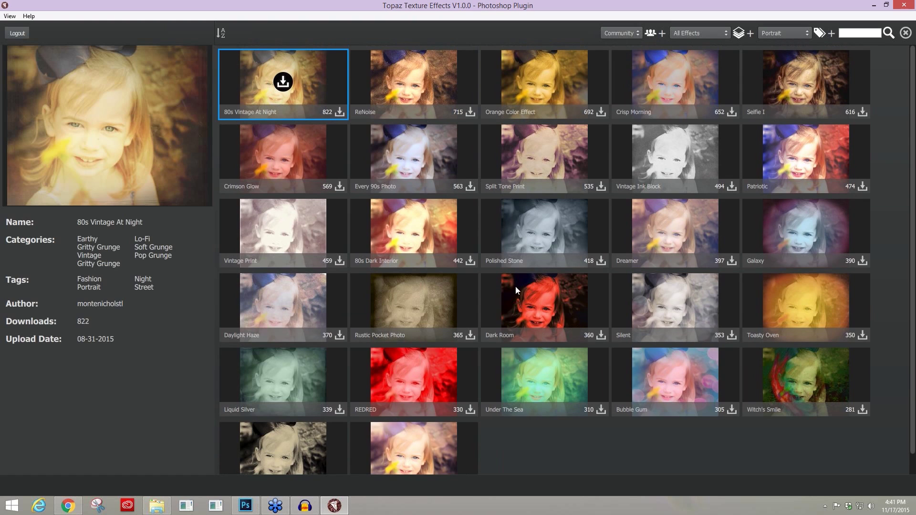
{"action": "left_click", "coordinate": [658, 238]}
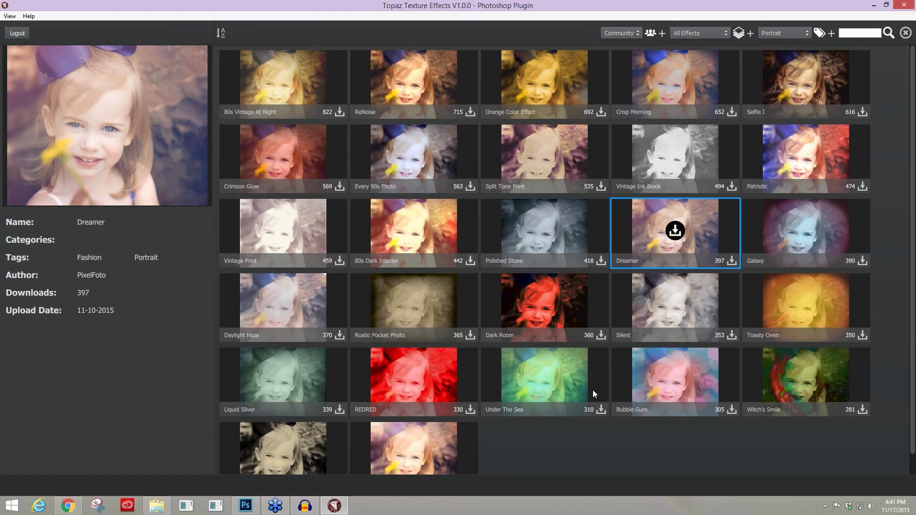
{"action": "left_click", "coordinate": [678, 233]}
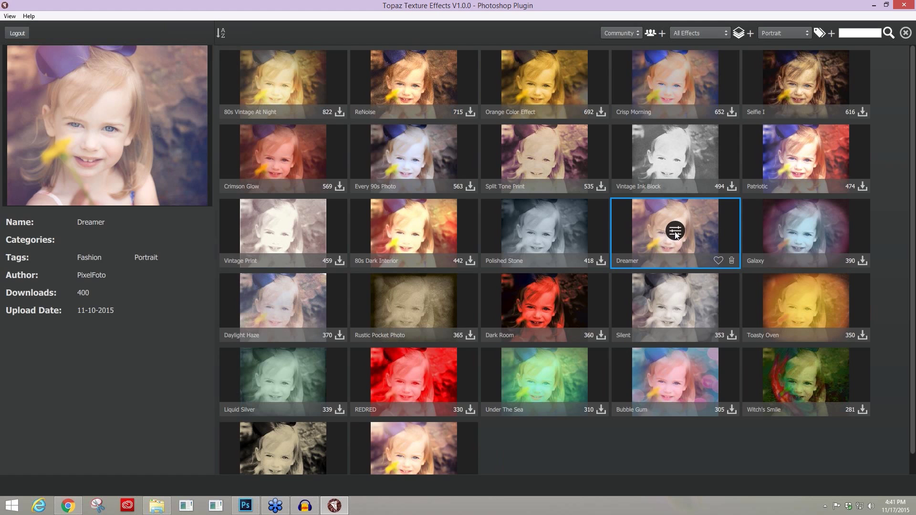
{"action": "left_click", "coordinate": [675, 231]}
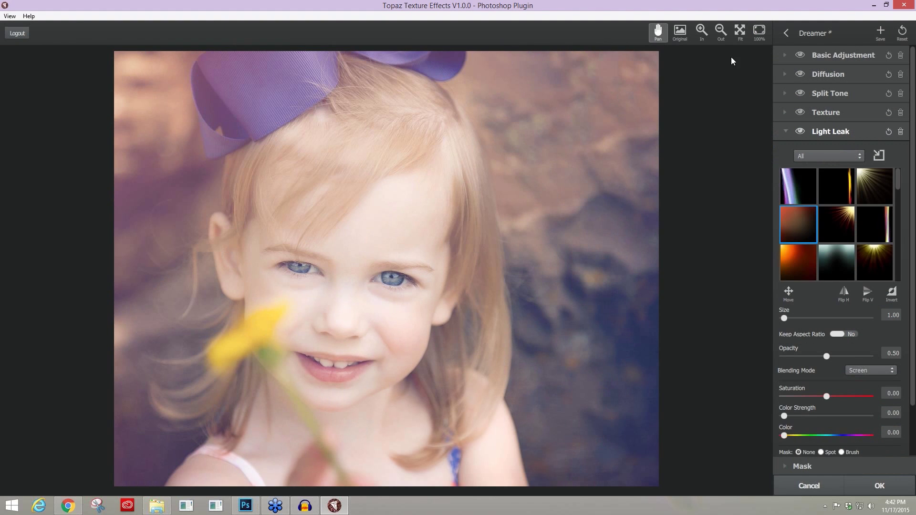
Return from Dreamer to the community browser, search the Portrait effects by the author's name, and close the browser.
{"action": "left_click", "coordinate": [786, 33]}
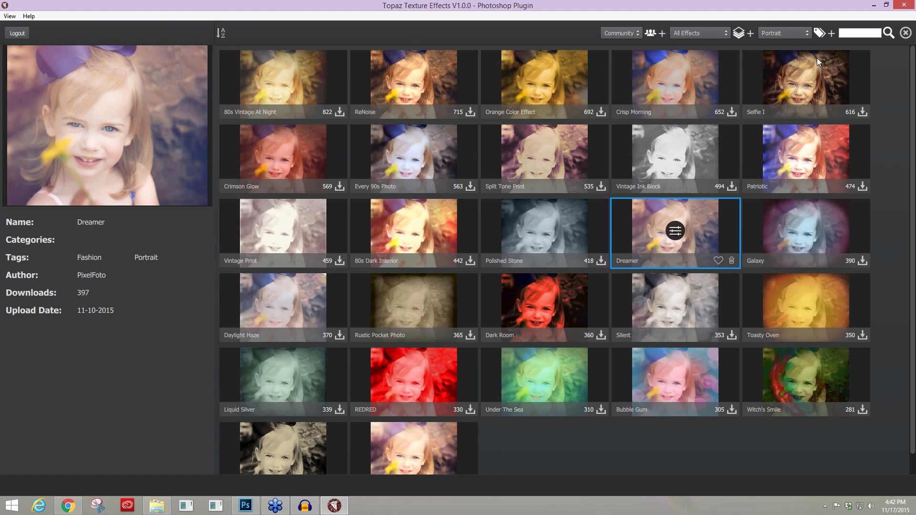
{"action": "left_click", "coordinate": [859, 33]}
{"action": "type", "text": "nichole"}
{"action": "left_click", "coordinate": [888, 33]}
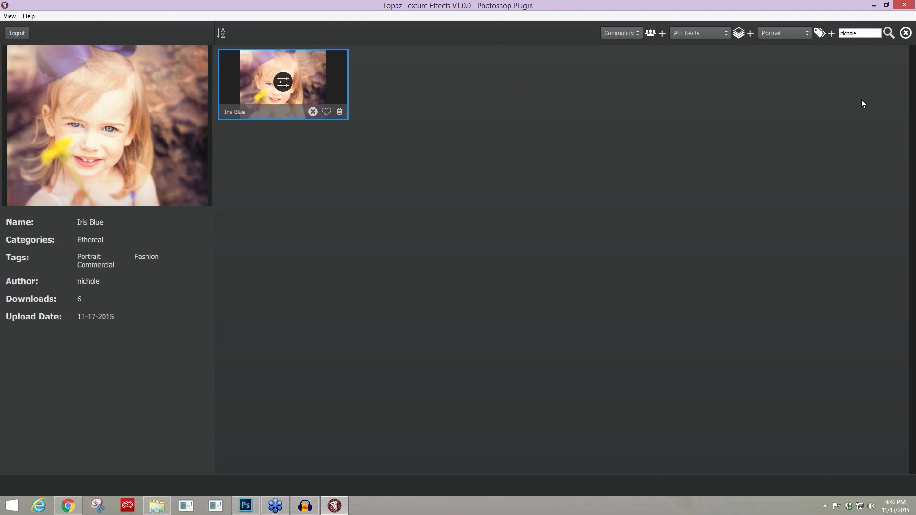
{"action": "left_click", "coordinate": [772, 146]}
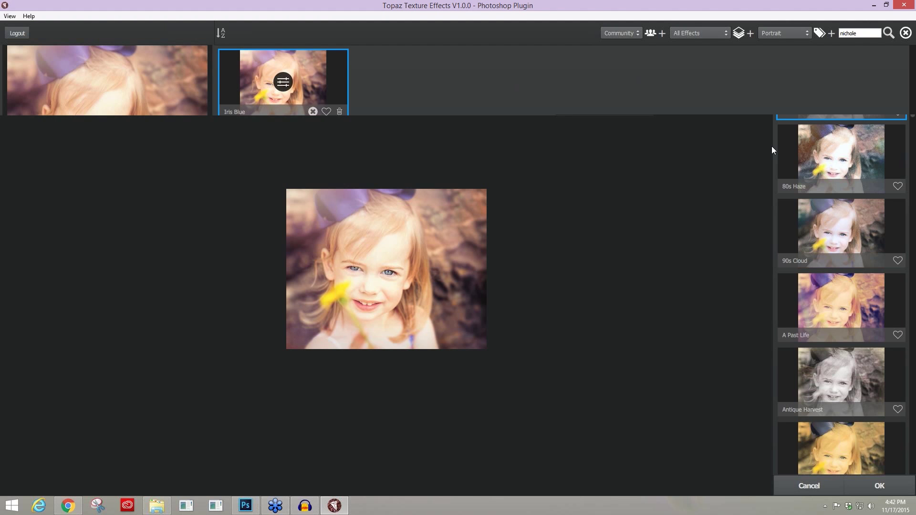